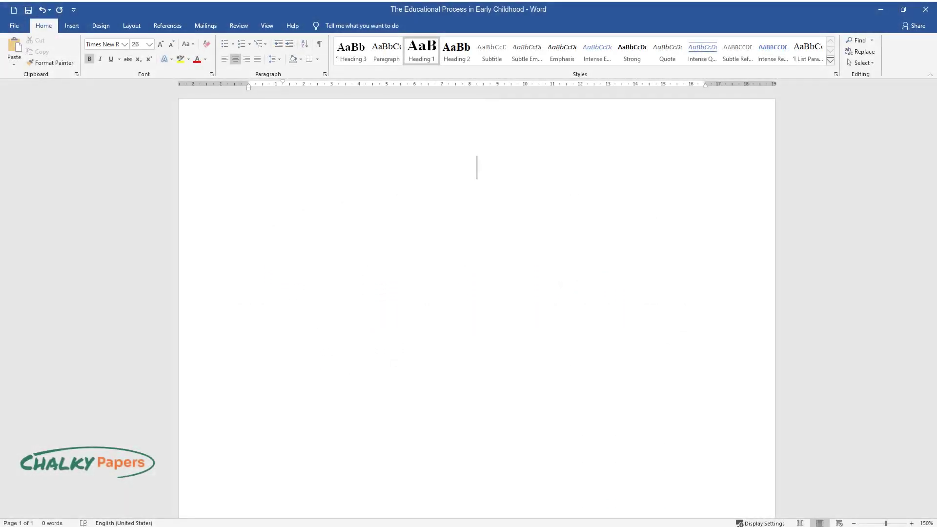
Enter "The Educational Process in Early Childhood" as the document's Heading 1 title
text(The Educatio)
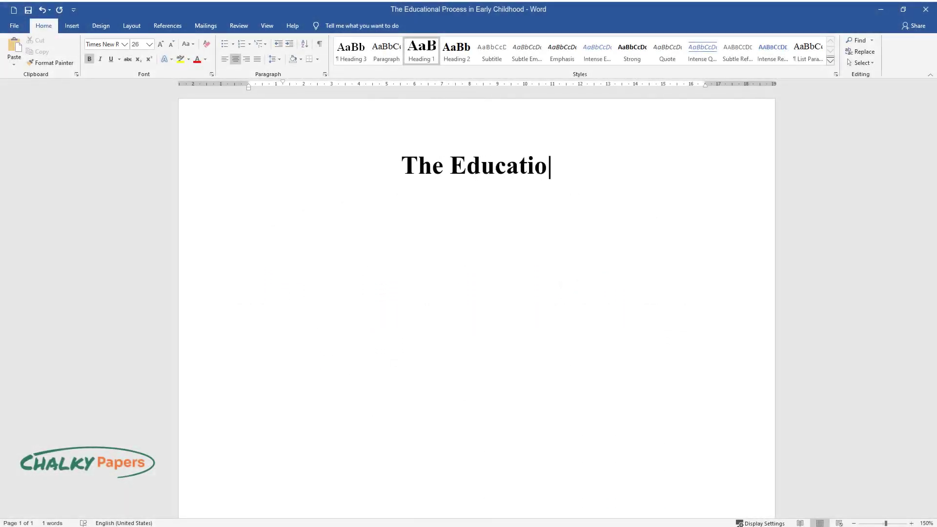
text(nal Process in Early Childhood)
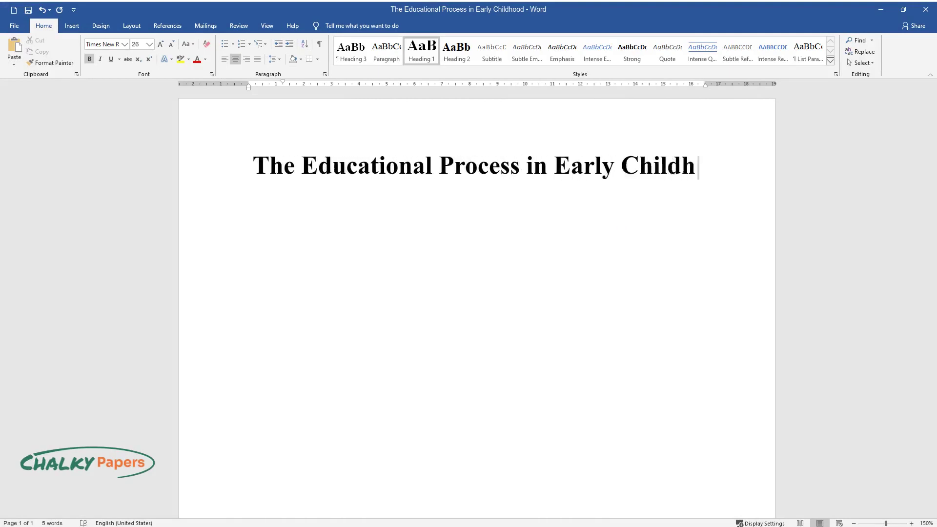
key(Return)
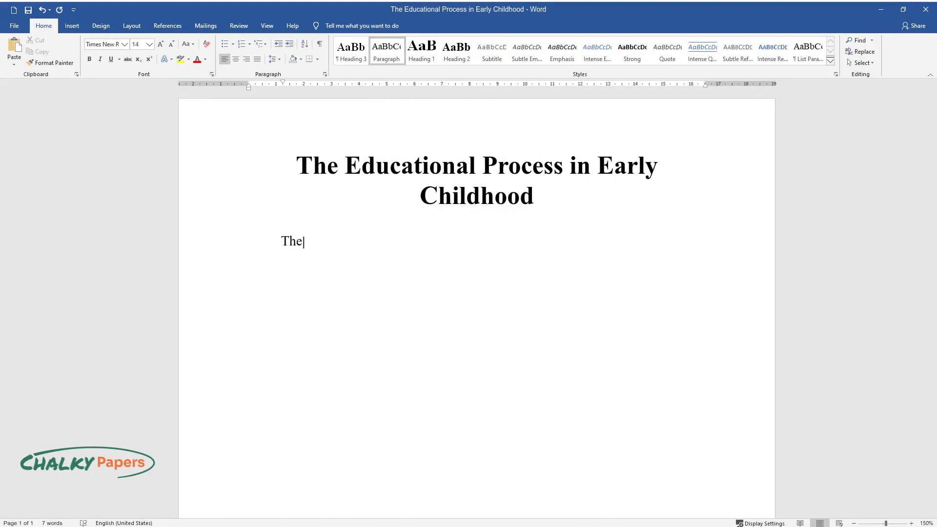
Begin the introduction with sentences on children's education being defined by age specificities and scholars examining learning factors and using approaches facilitating the task
text(The educational process for children i)
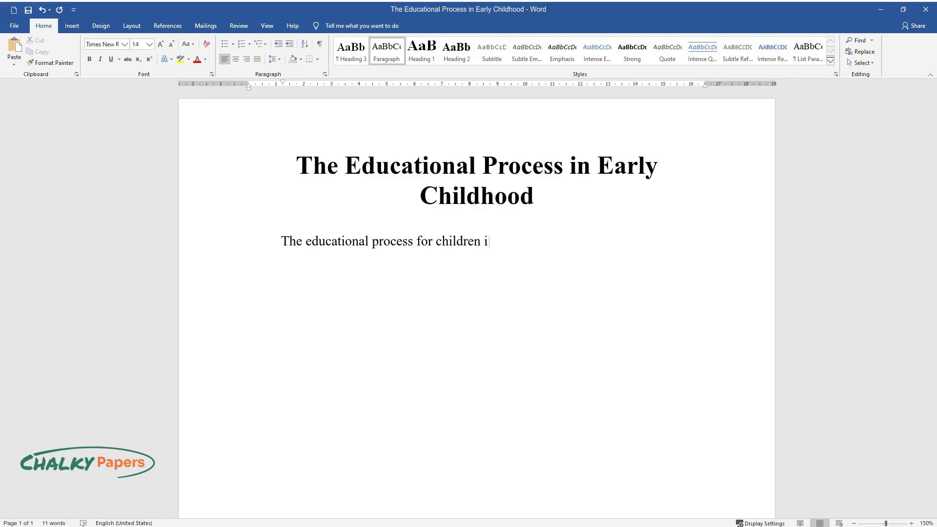
text(s defined by the specificities of t)
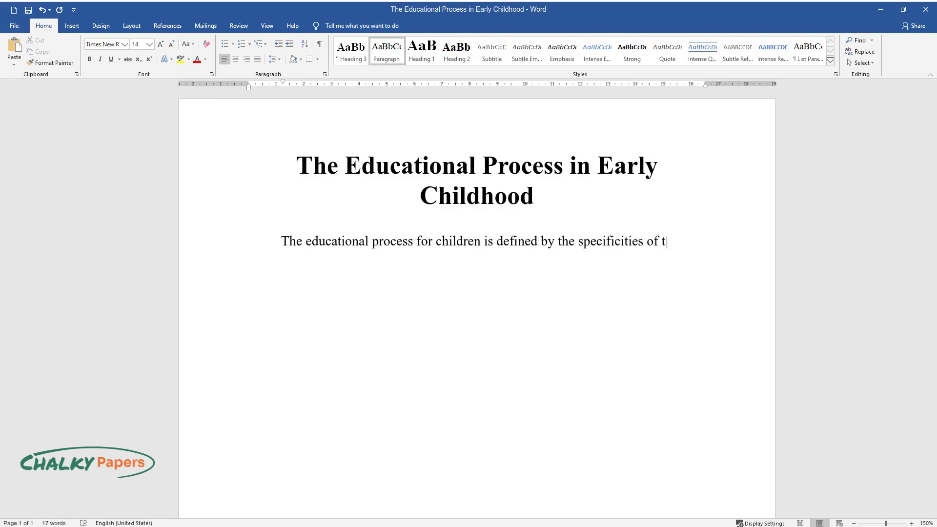
text(heir age. Therefore, in order to ma)
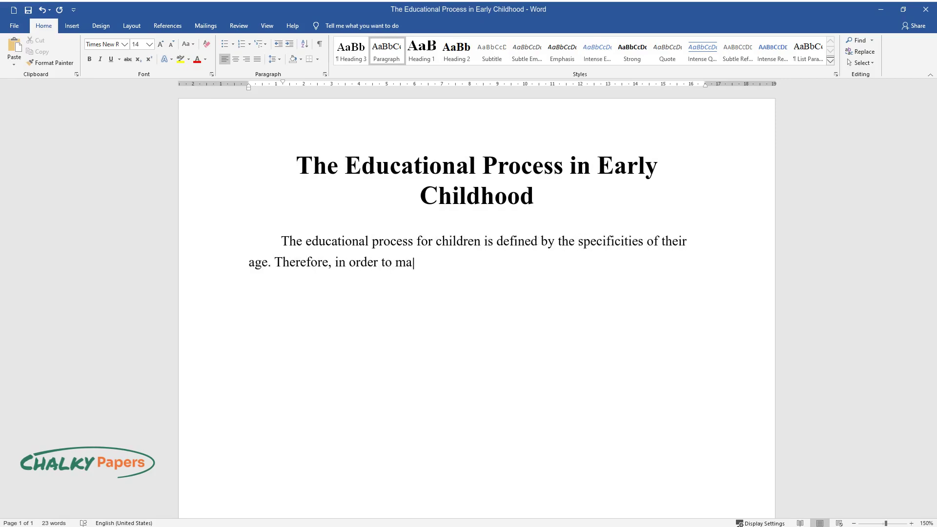
text(ke it efficient, scholars examined )
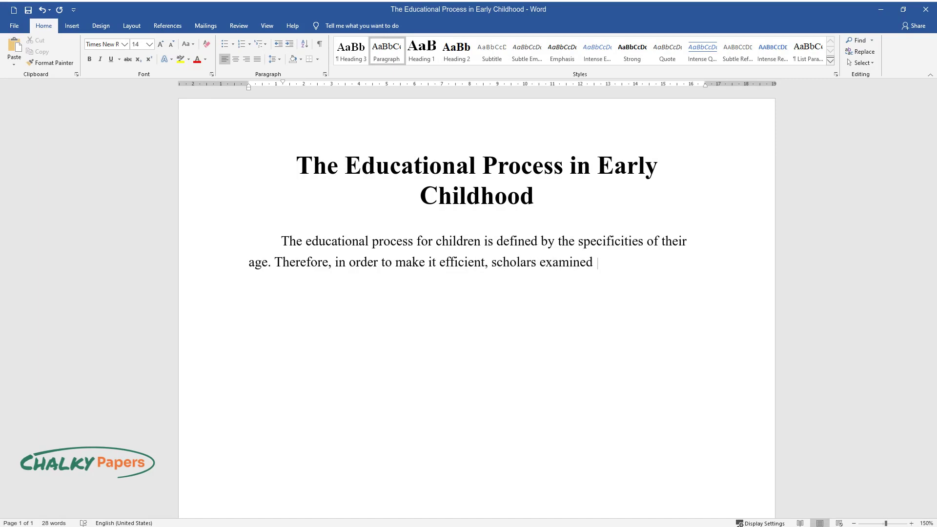
text(the factors that influence learning and used the appr)
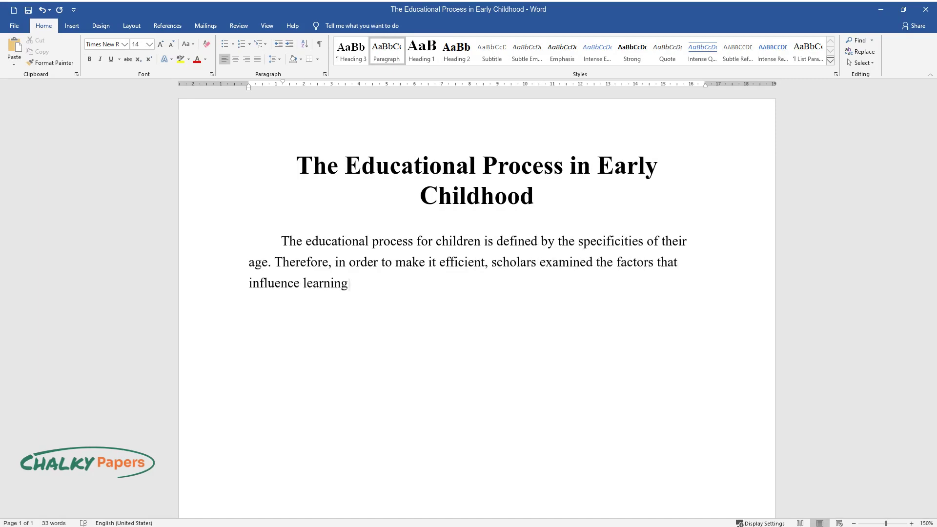
text(oaches facilitati)
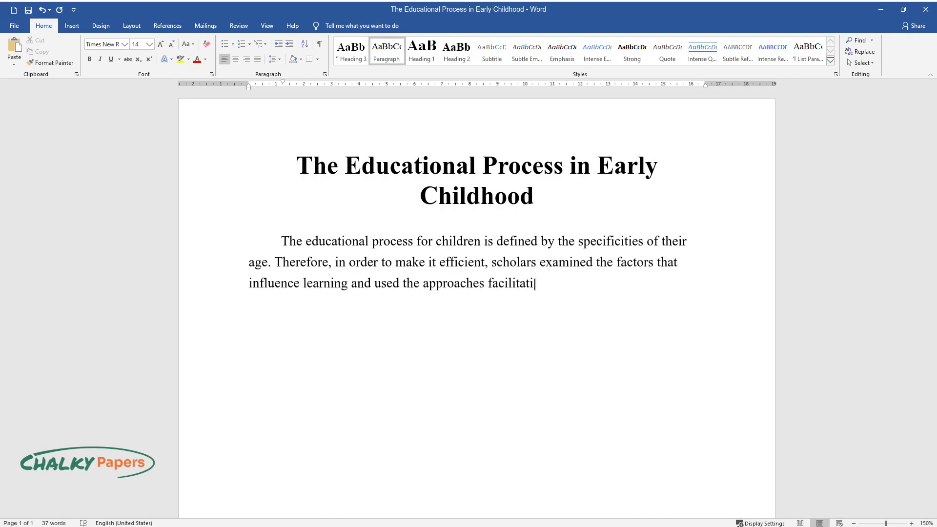
Continue the introduction with a "However" sentence saying specialists' opinions varied depending on whether they preferred a qualitative or quantitative study
text(ng the task. However, the opinions )
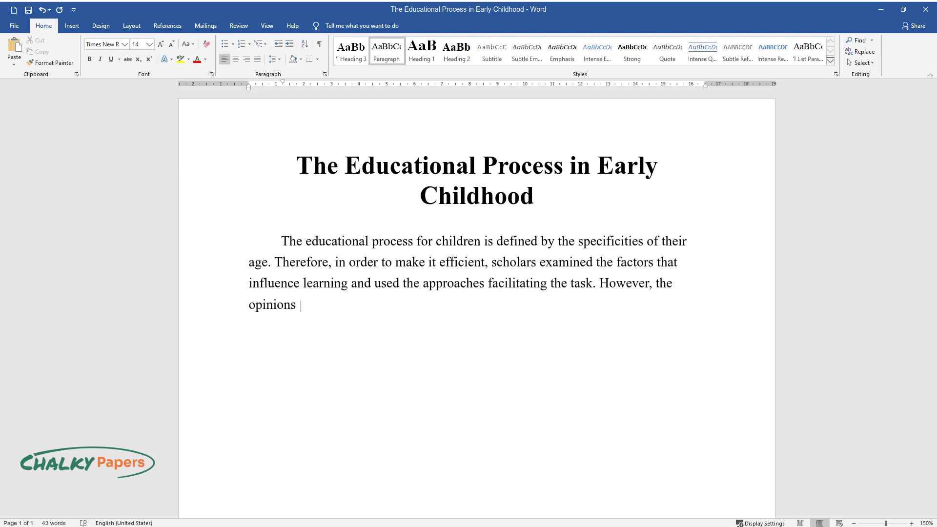
text(of specialists varied depending on )
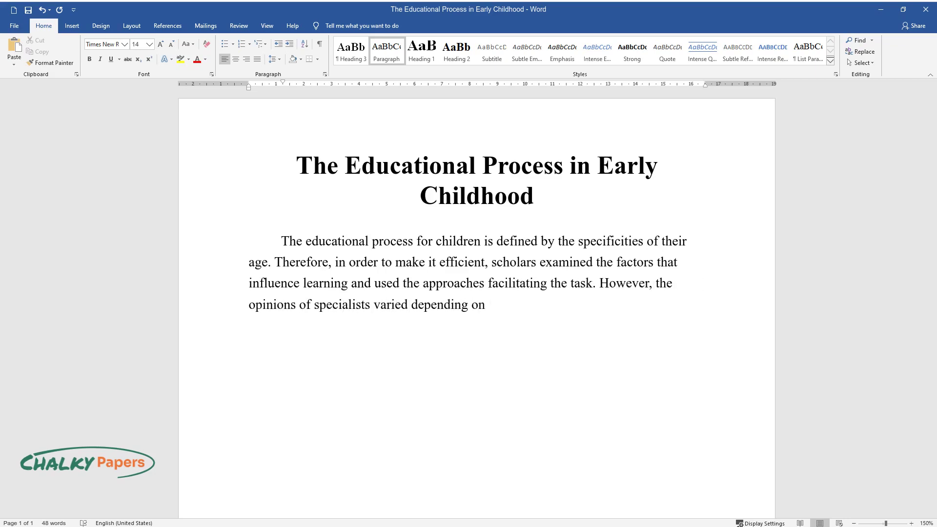
text(the type of research they preferred,)
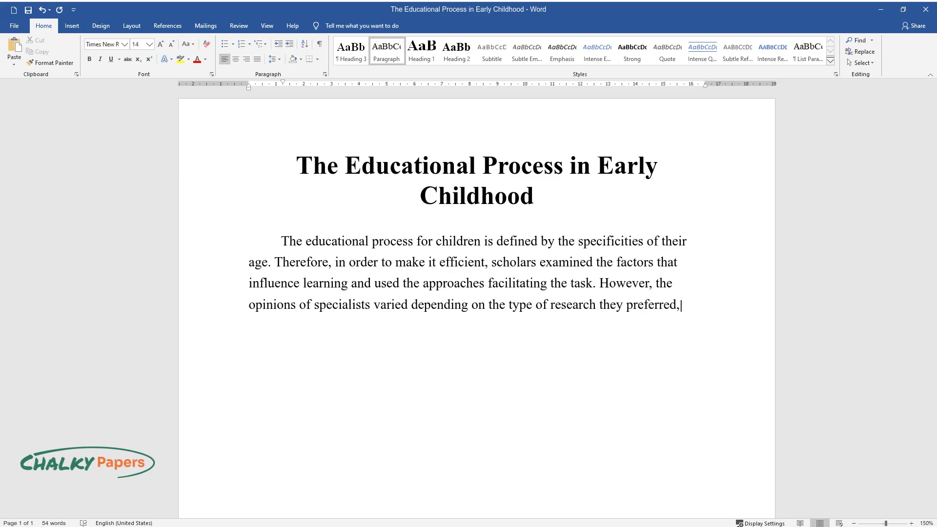
text( whether it was a qualitative or qu)
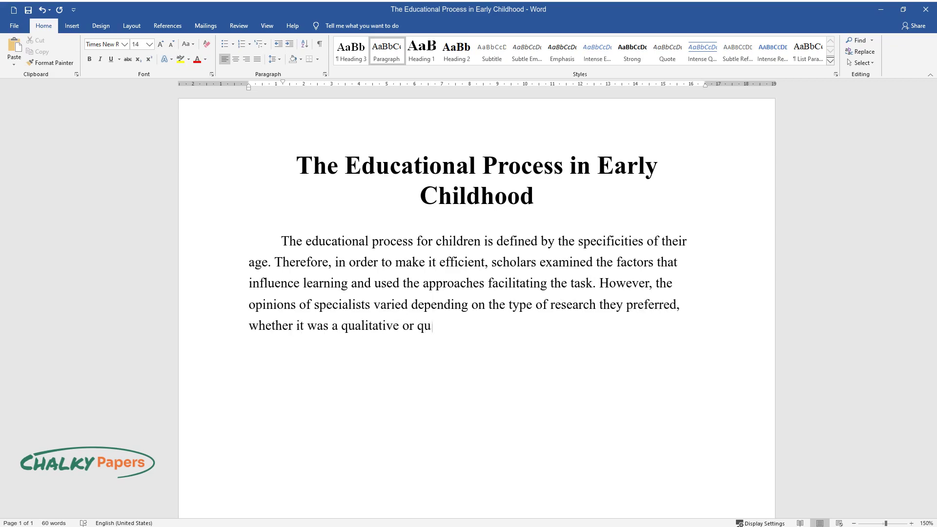
text(antitative study. This fact allows )
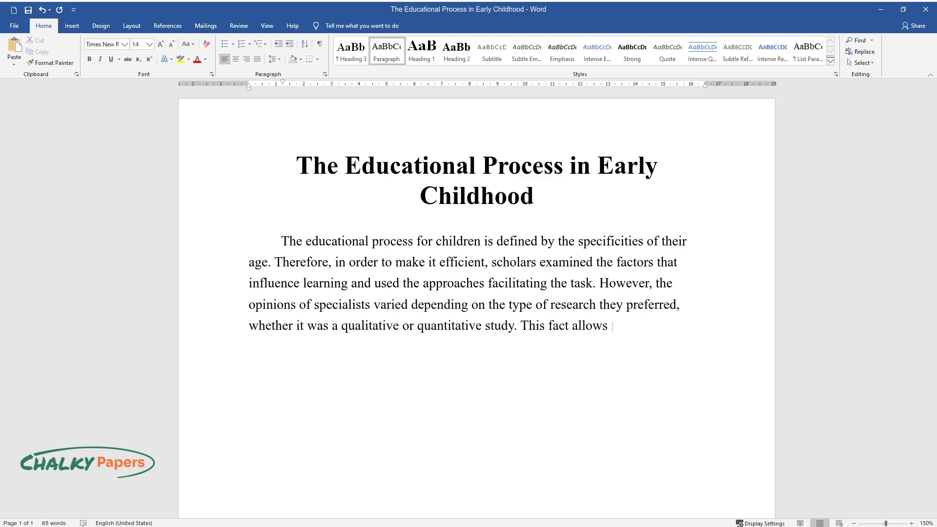
Write that this fact allows concluding on the necessity to combine the existing methodologies into one approach addressing all aspects of education in early childhood
text(concluding on the necessity to comb)
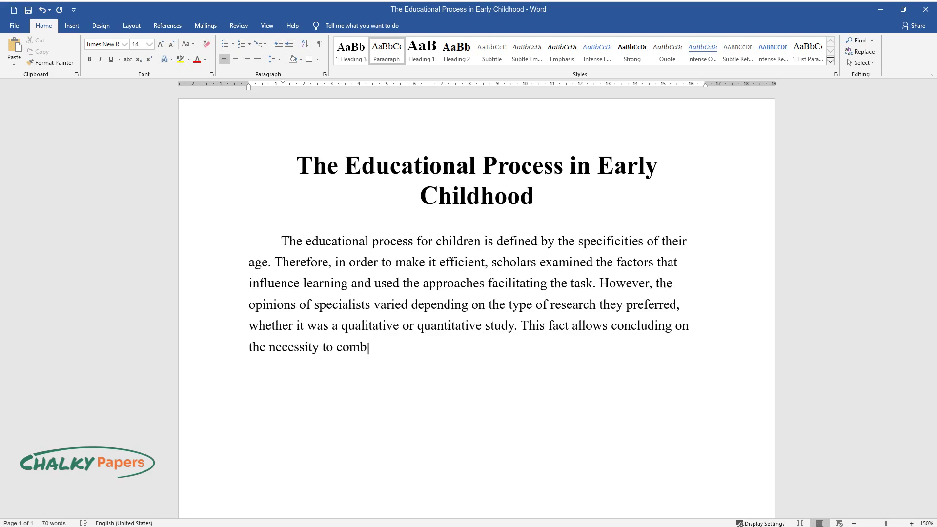
text(ine the existing methodologies into )
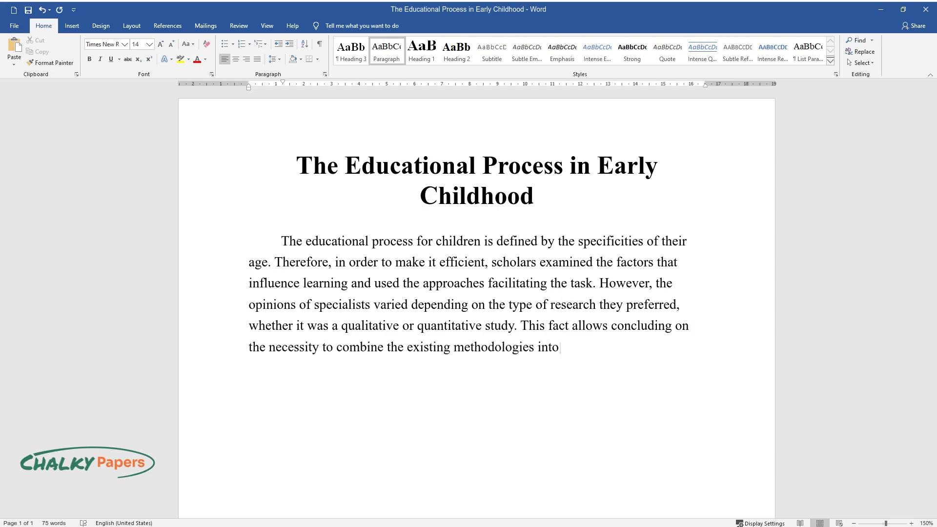
text(one approach addressing all the aspects of)
scroll(475, 233, down, 1)
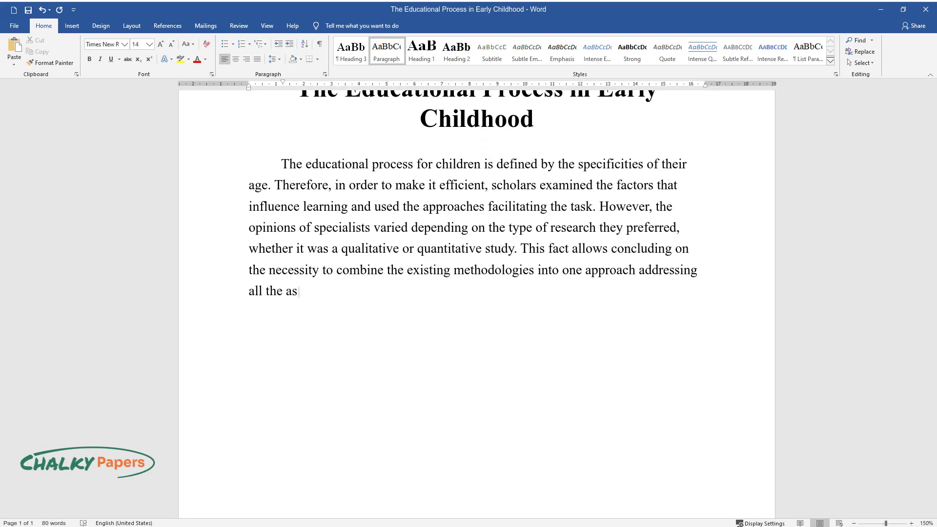
text(education in early childho)
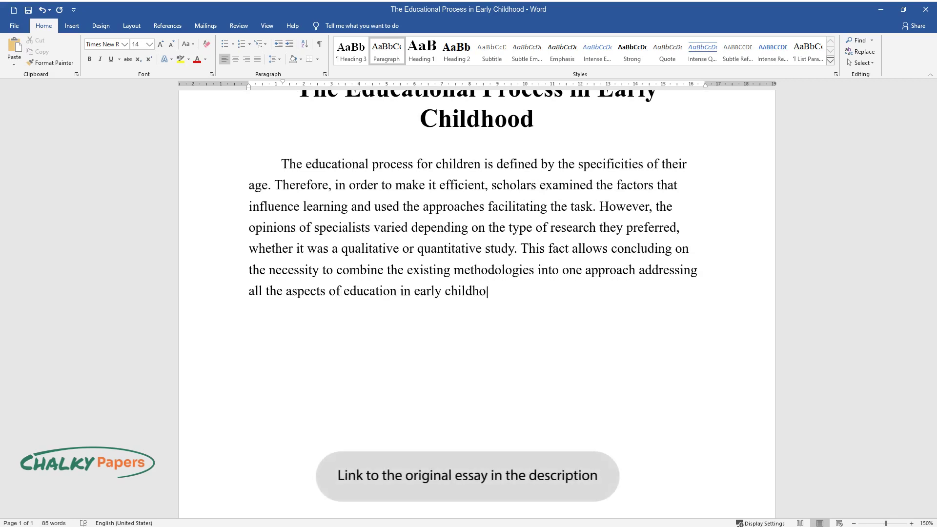
Add that a method including all types of indicators will signify the precise results of the study and contribute to developing educational strategies
text(od. From this perspective, the use )
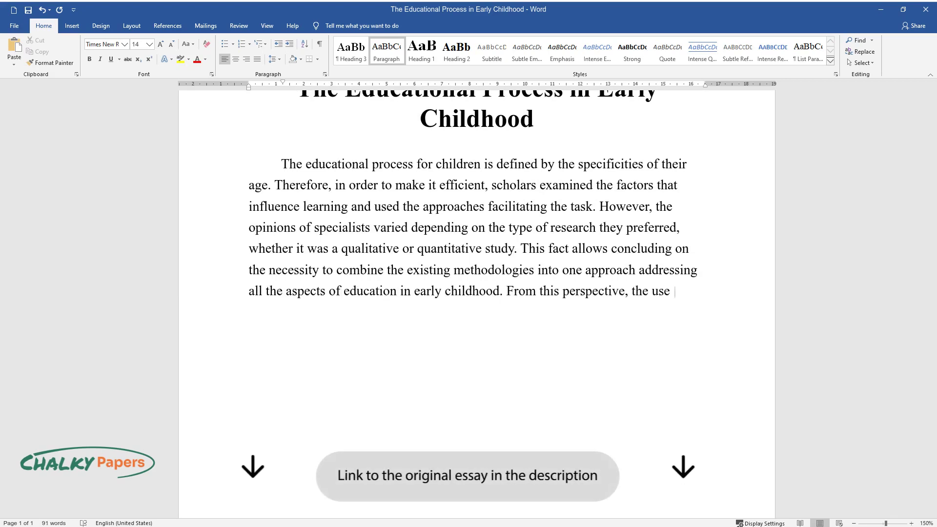
text(of a method including all types of )
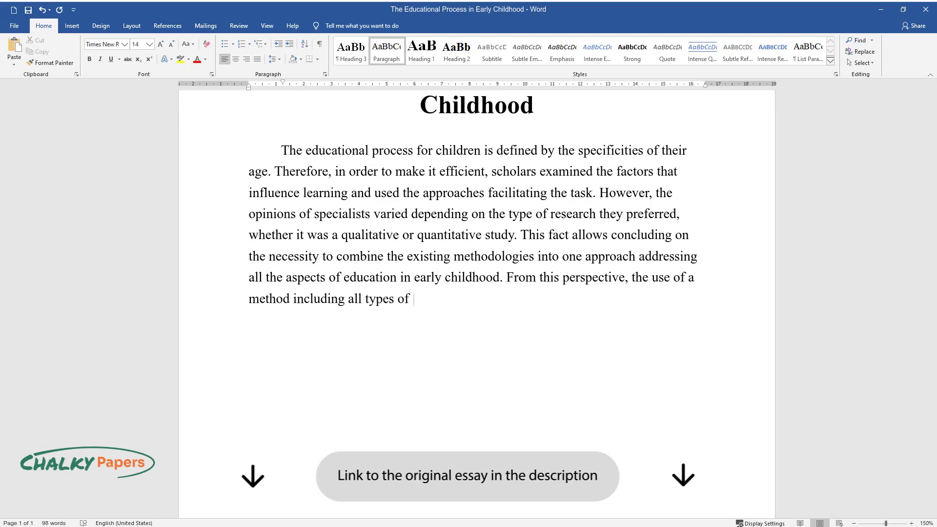
text(indicators will signify the precise)
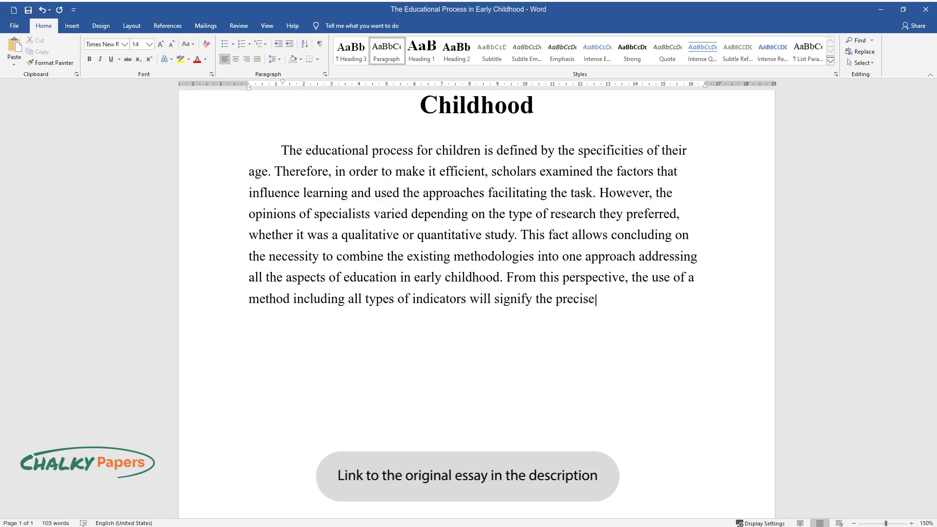
text( results of the conducted study and contribut)
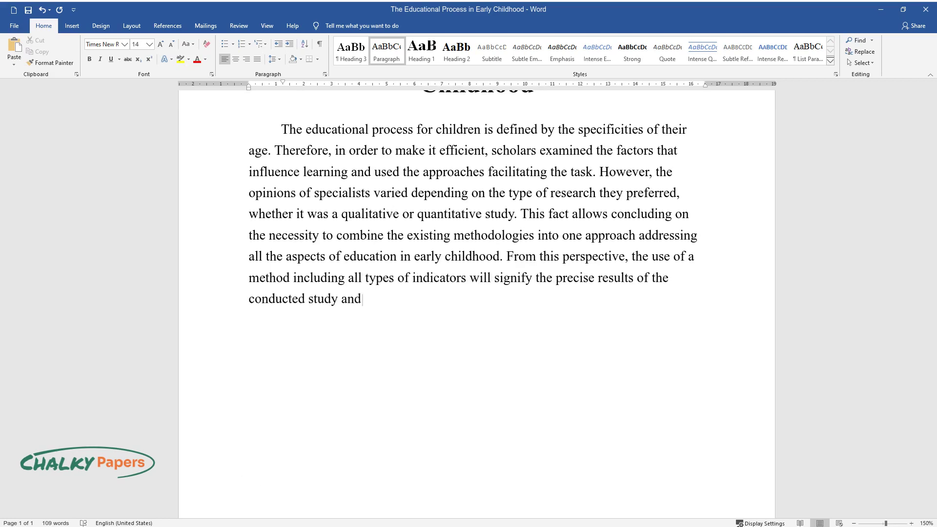
text(e to the development of e)
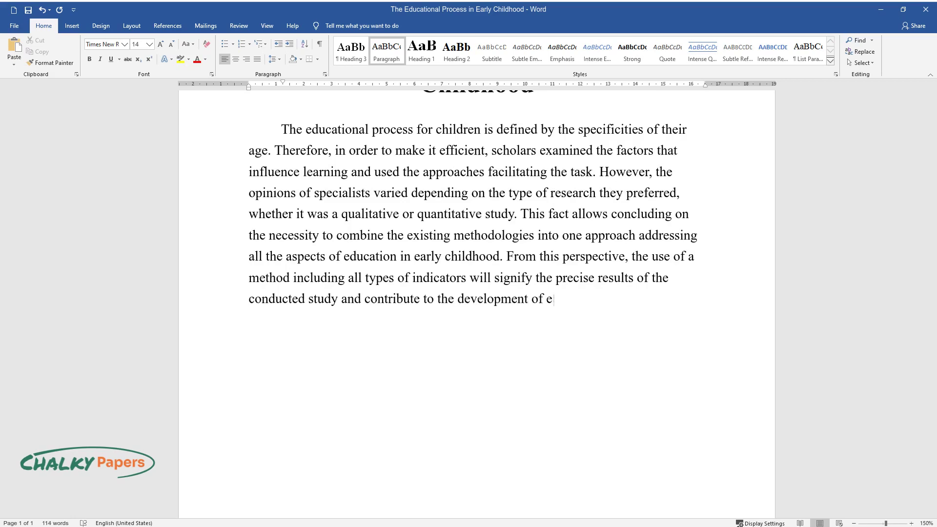
text(ducational strategies. In this way, )
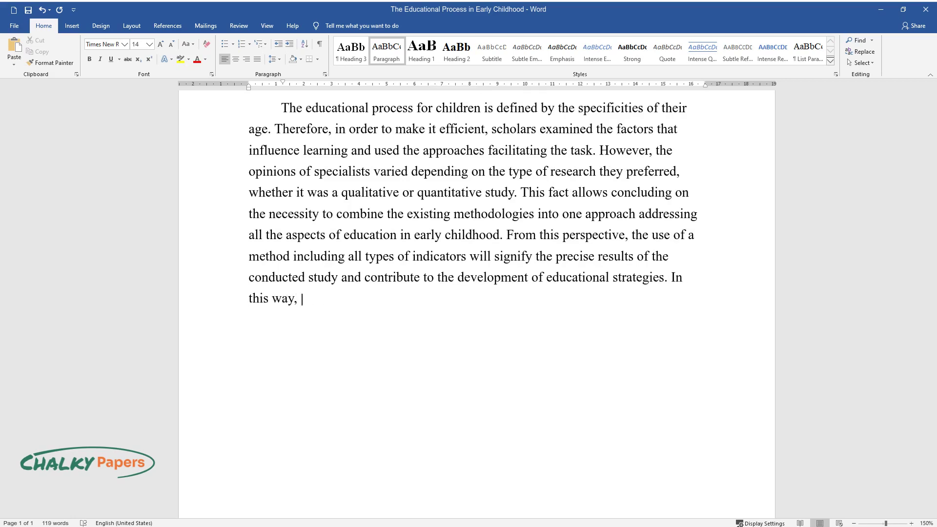
Write in the closing sentence that both qualitative and quantitative types of research are equally important but insufficient when considered separately
text(both qualitative and quantitative )
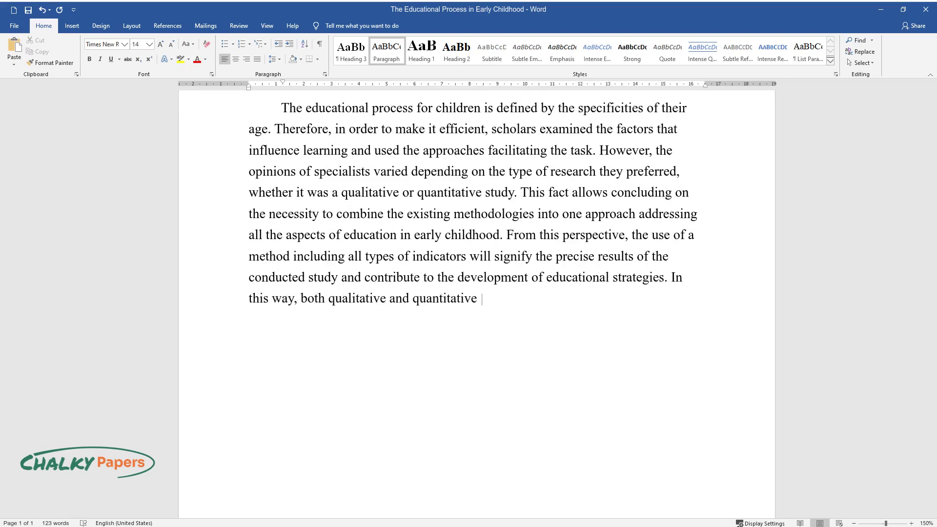
text(types of research are equally import)
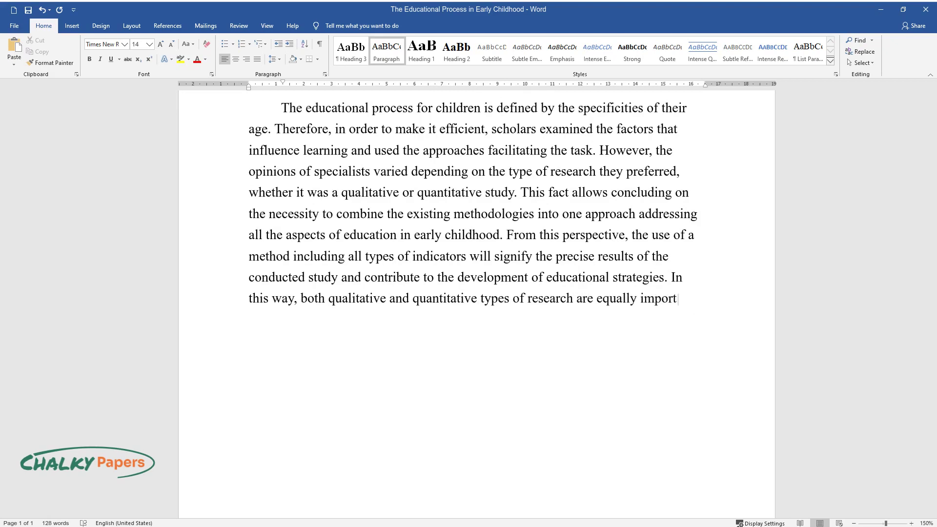
text(ant but insufficient when consider)
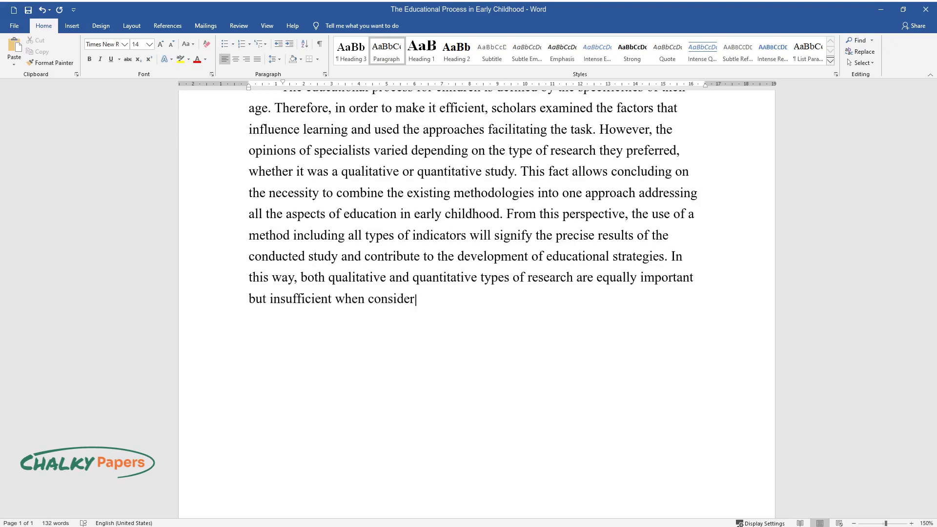
End the introduction with "considered separately." and add the Heading 2 "Formulation of the Issue" below it
text(ed separately. Fo)
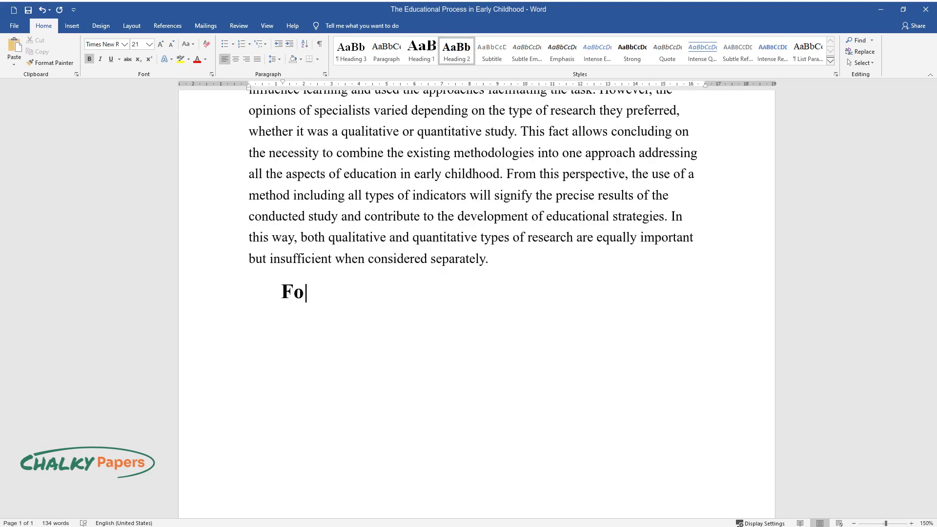
text(rmulation of the Issue)
key(Return)
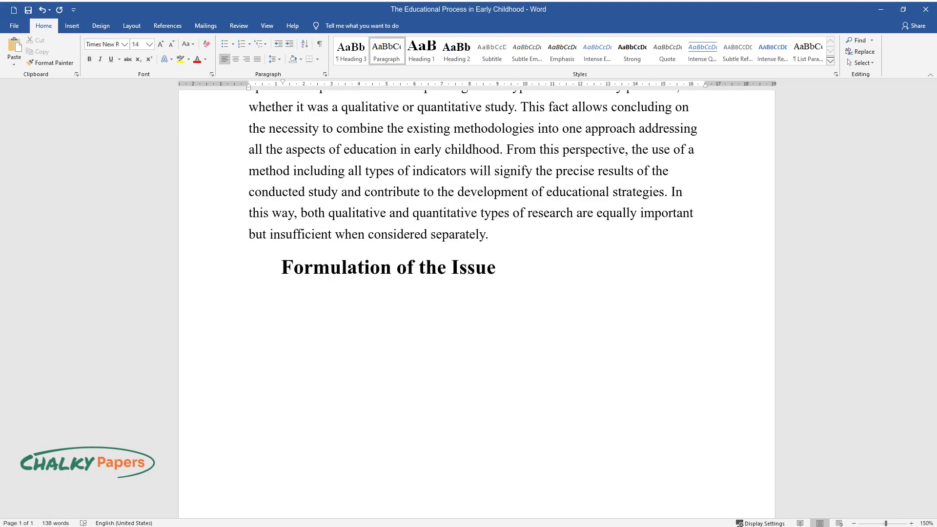
Open the section by writing that the principal issue related to teaching young children is related to the choice of approach for examining the situation by scholars
text(The principal is)
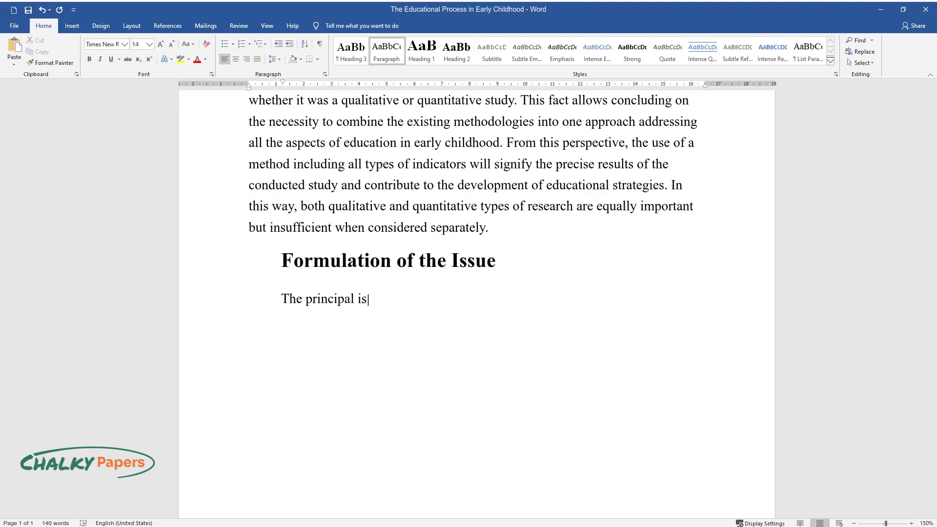
text(sue related to teaching young chi)
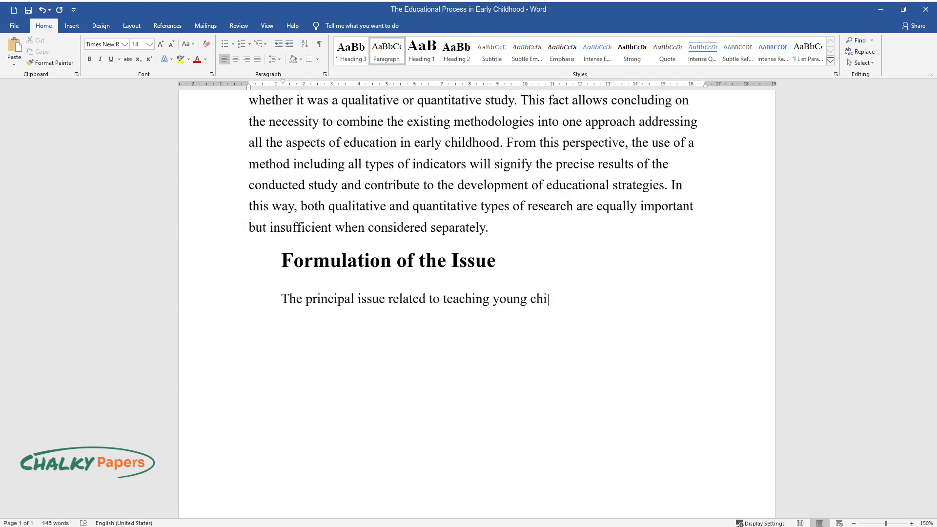
text(ldren is related to the choice of)
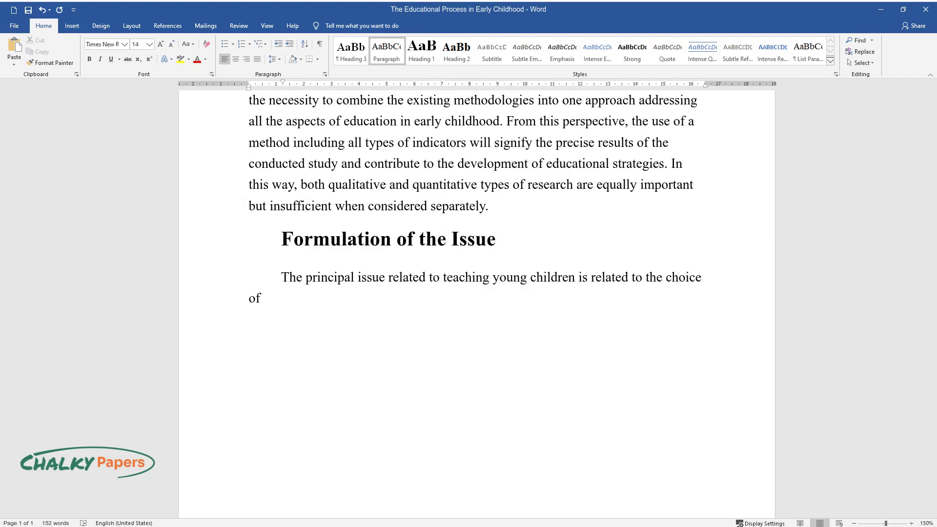
text( approach for examining the situat)
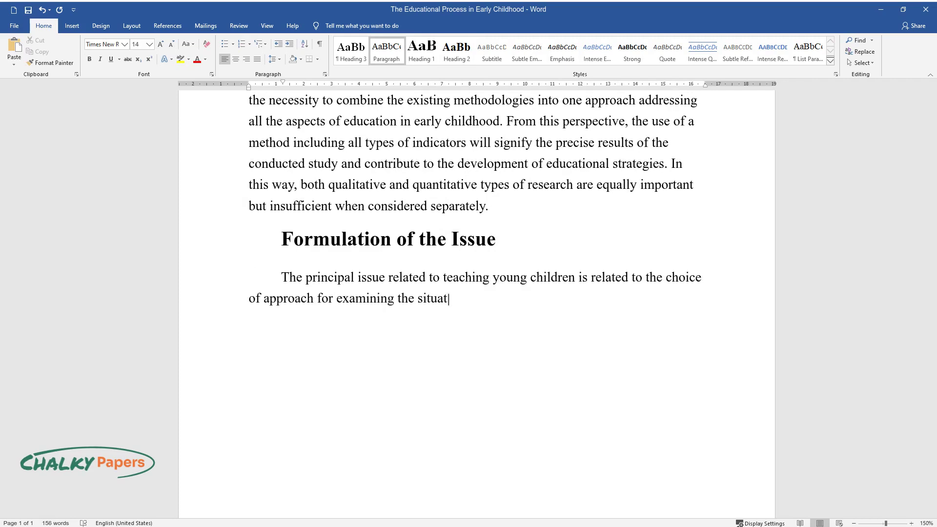
text(ion by scholars. It is significan)
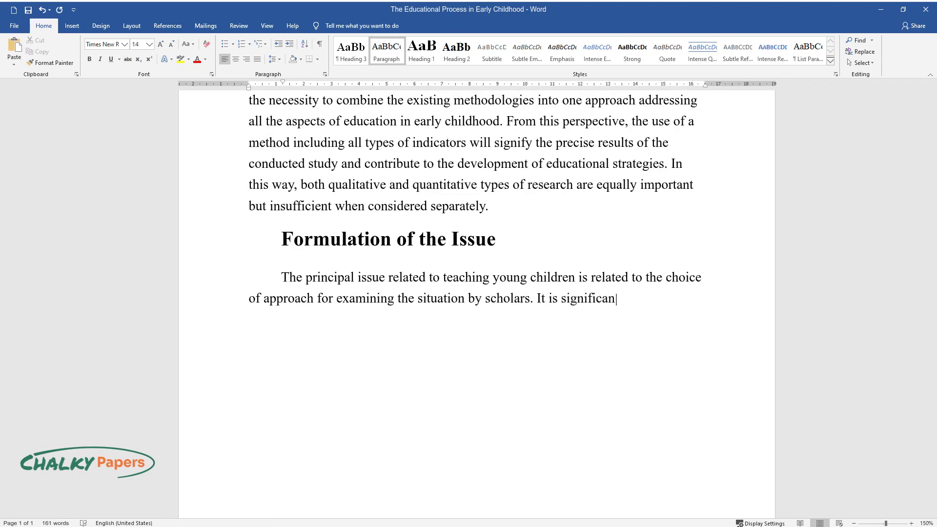
Write that this choice is significantly influenced by personal factors and, therefore, might not correspond to research design or its objectives
text(tly influenced by personal factor)
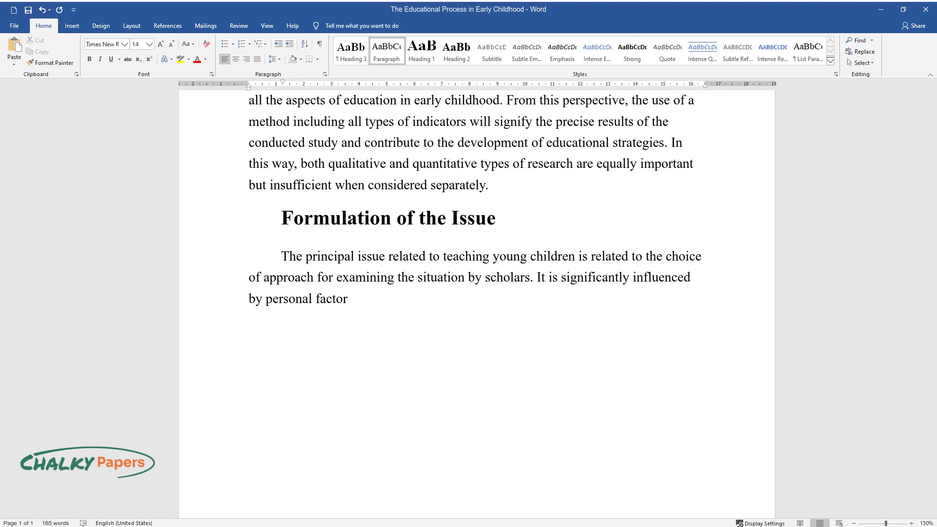
text(s and, therefore, might not corres)
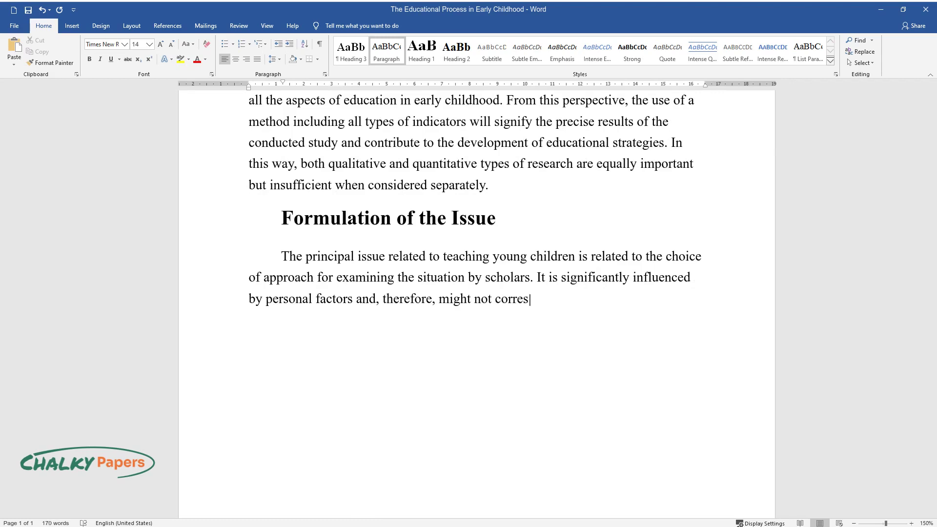
text(pond to research design or its ob)
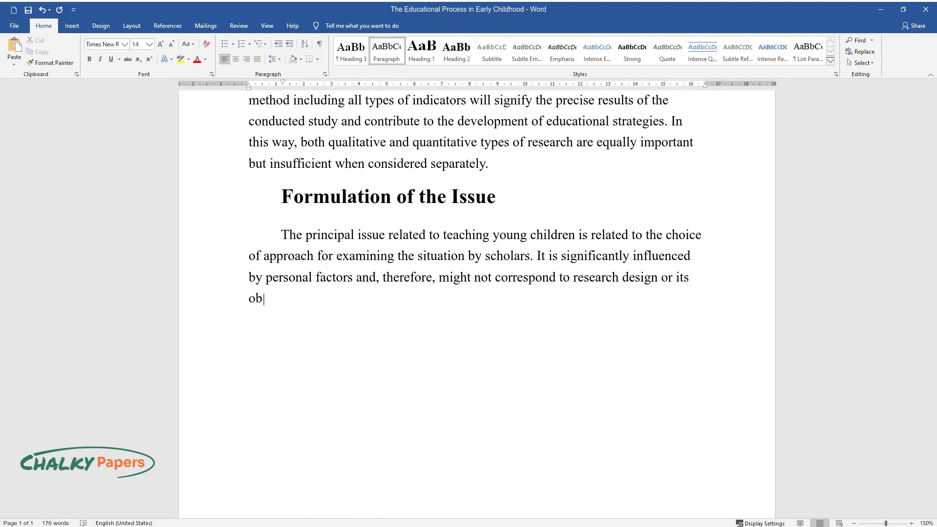
Add a sentence citing the scholar's view that all professionals are subject to biases affecting their work
text(jectives. According to Agar, all)
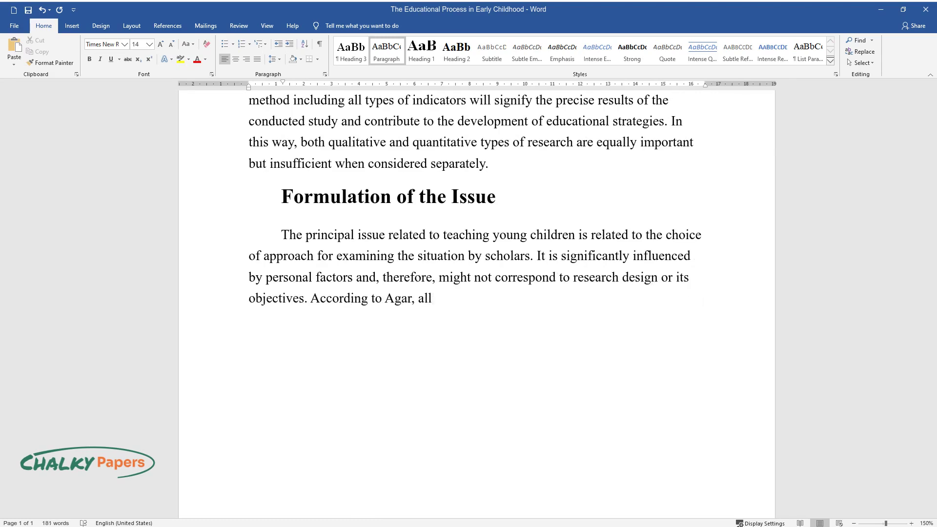
text( professionals are subject to biase)
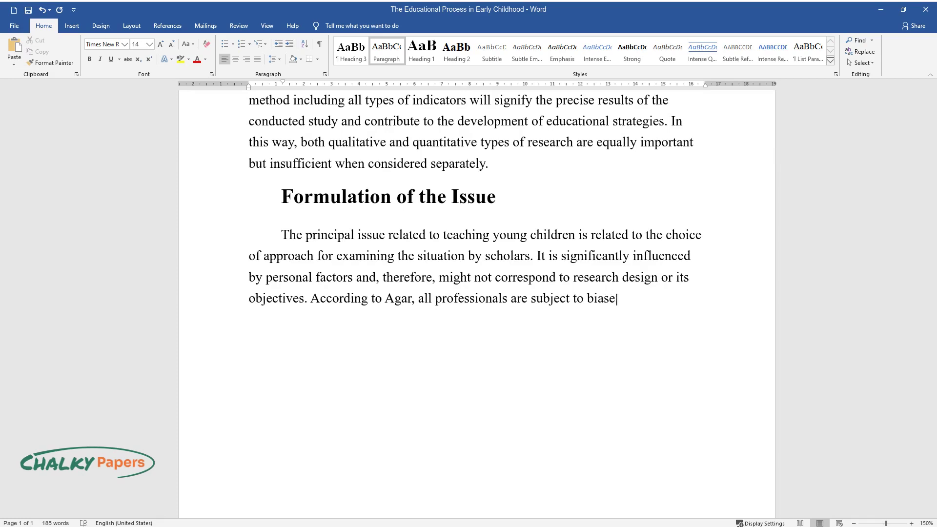
text(s affecting their work. T)
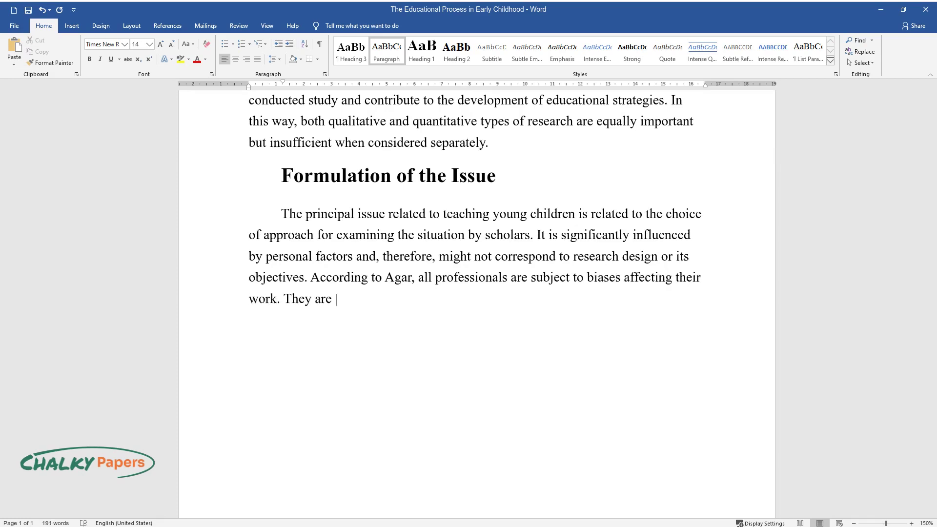
Link the biases to cultural background, work experience, and expectations from people involved in experiments, concluding that these circumstances can complicate the definition of research type
text(hey are directly connected to their cultur)
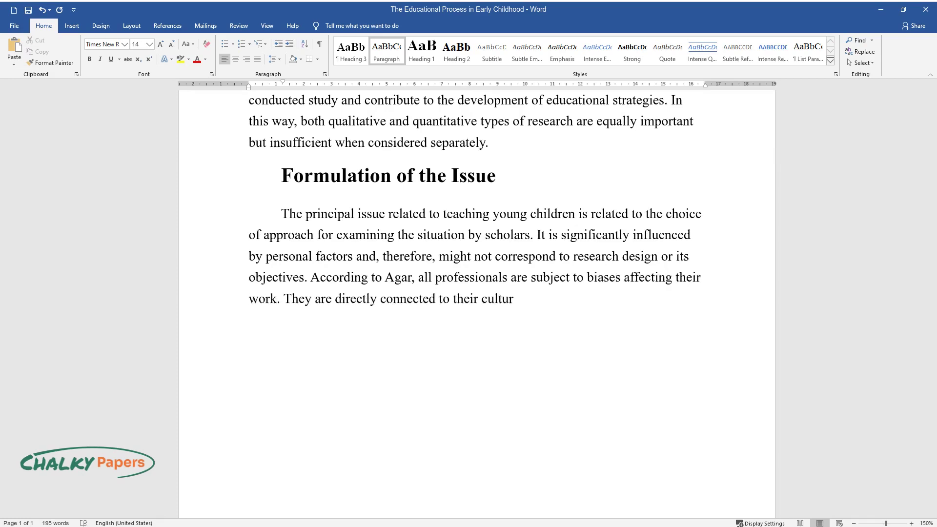
text(al background, work experience, a)
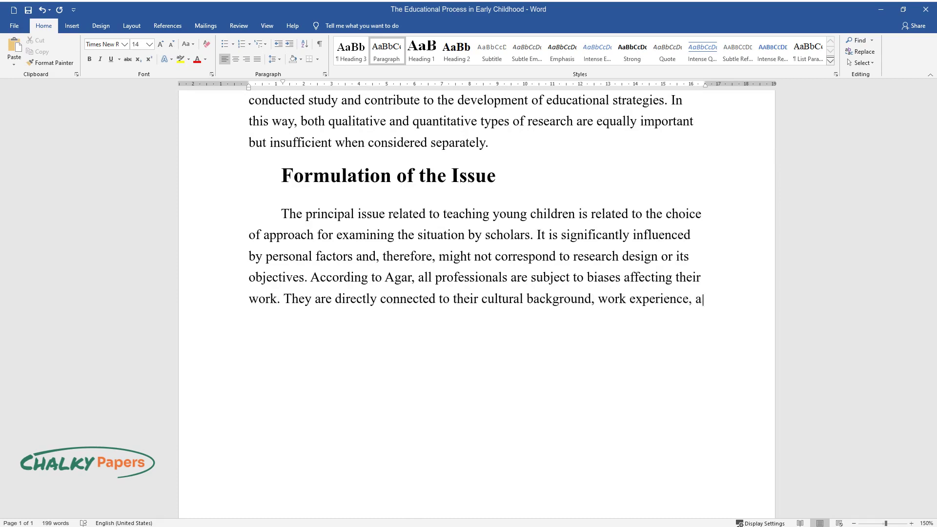
text(nd expectations from people invol)
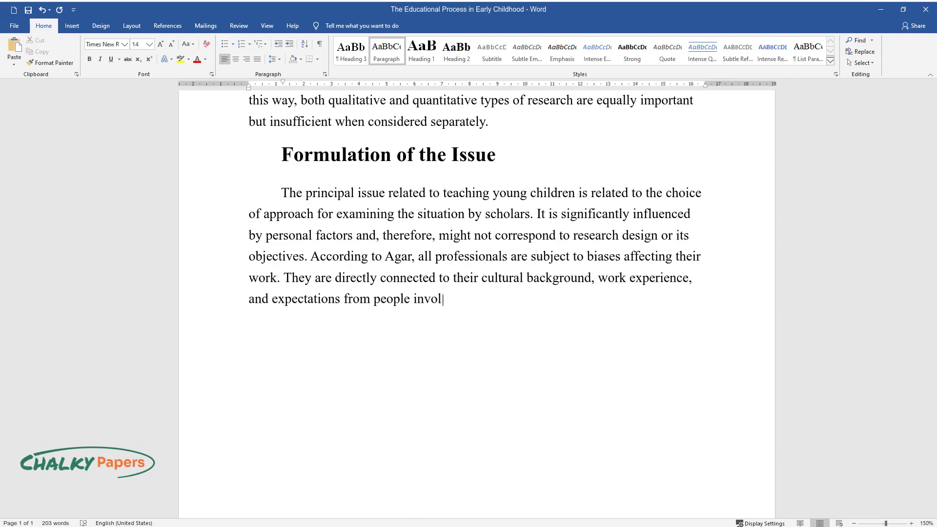
text(ved in experiments. Therefore, th)
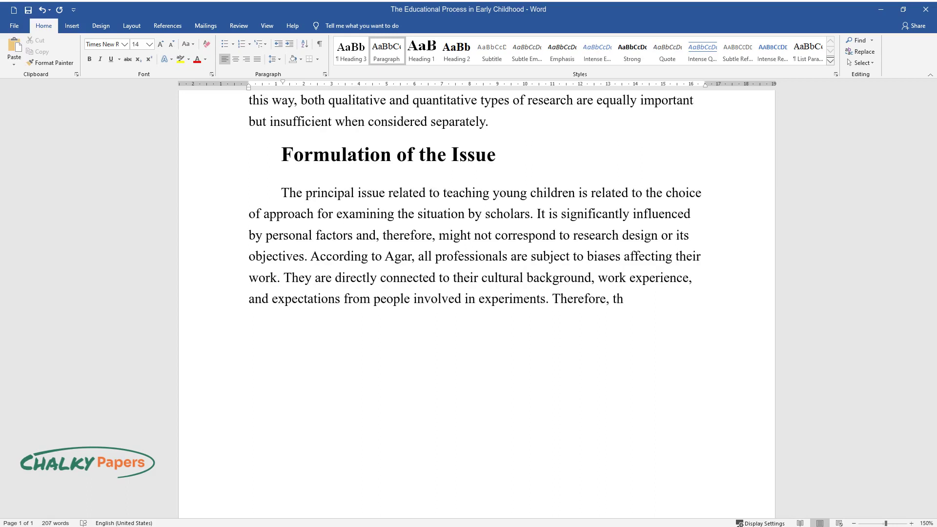
text(e definition of research type can be compl)
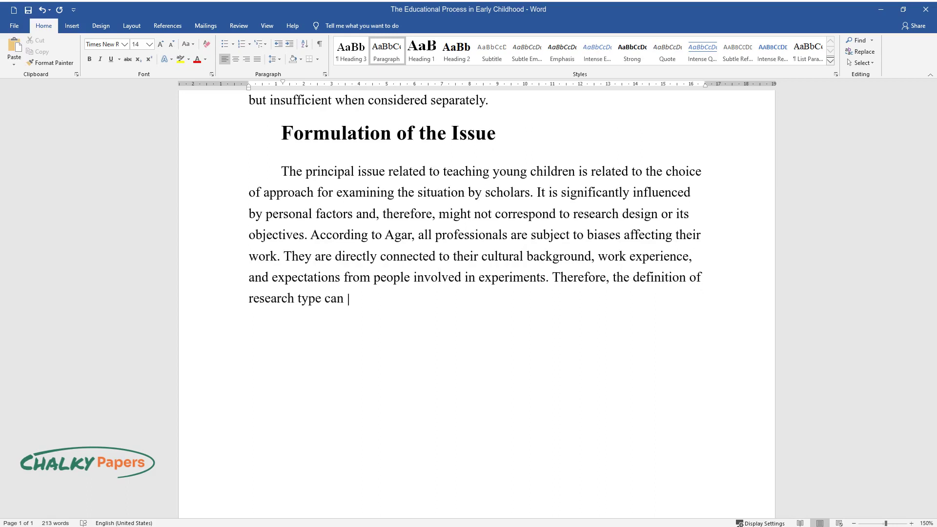
text(icated by these circumstances.)
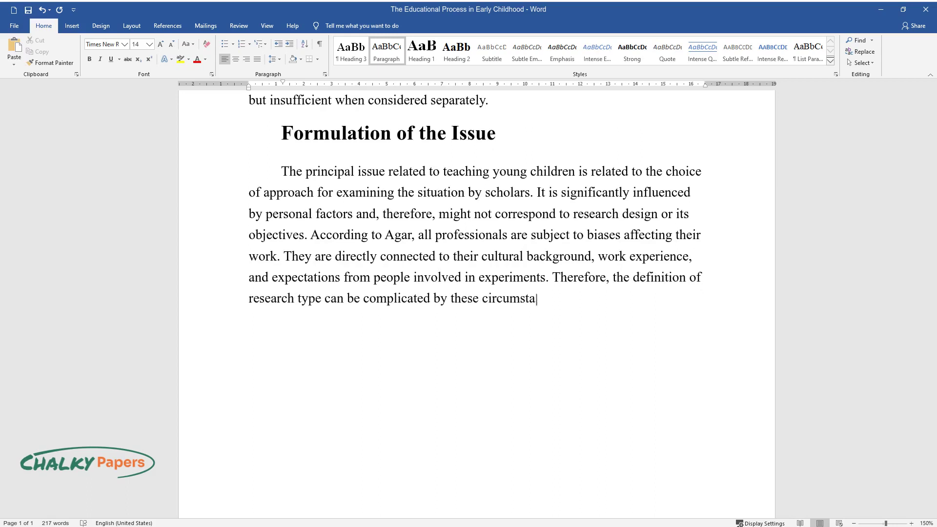
Start a second paragraph with "Moreover," stating that a tradition regarding studying educational issues in relation to children affects the choice of methodology and tools used in studies
key(Return)
text(Mo)
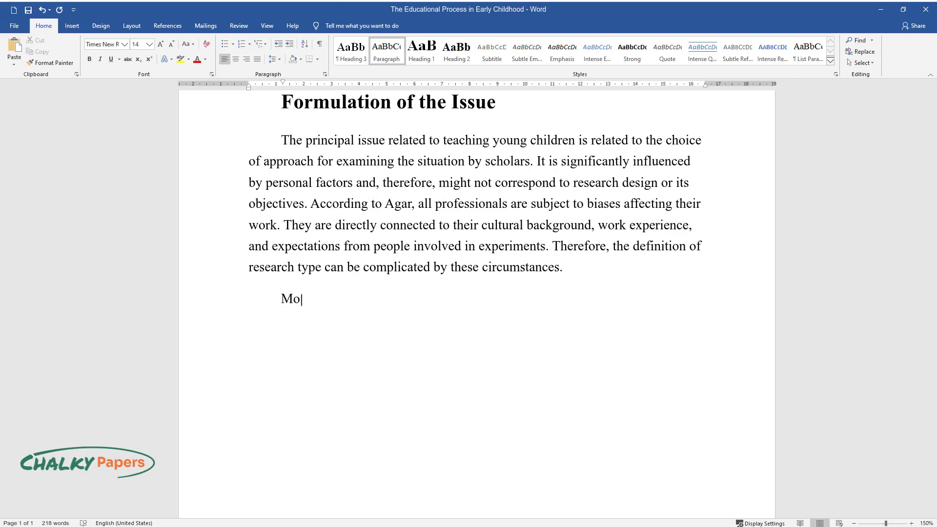
text(reover, there is a tradition regar)
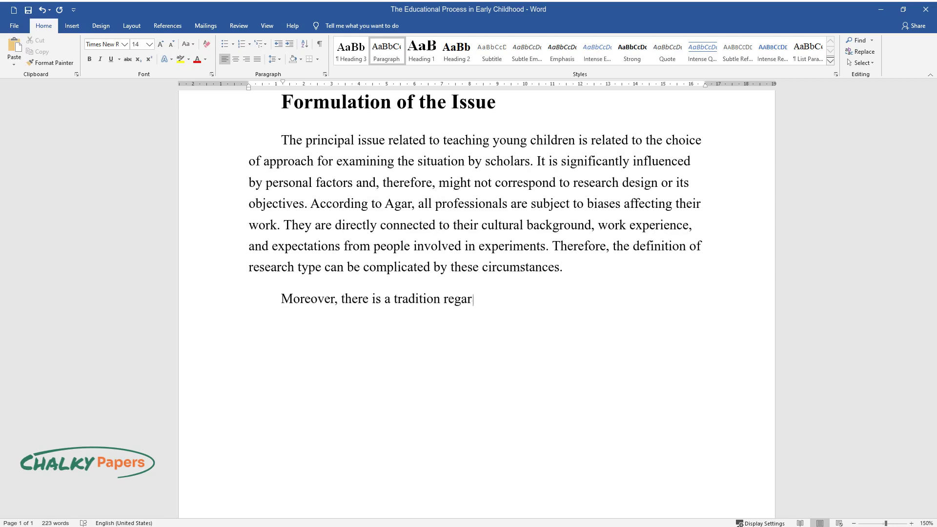
text(ding studying educational issues in)
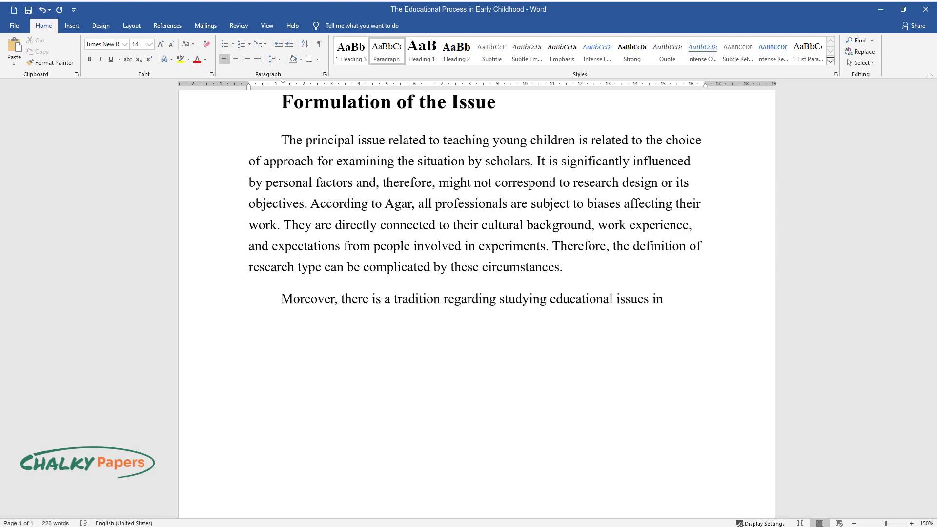
text( relation to children that affect )
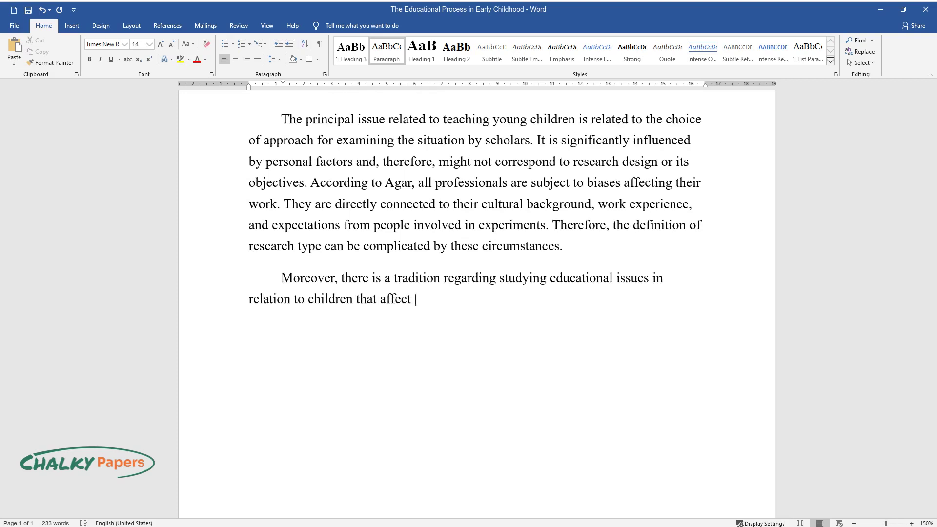
text(the choice of methodology and tools)
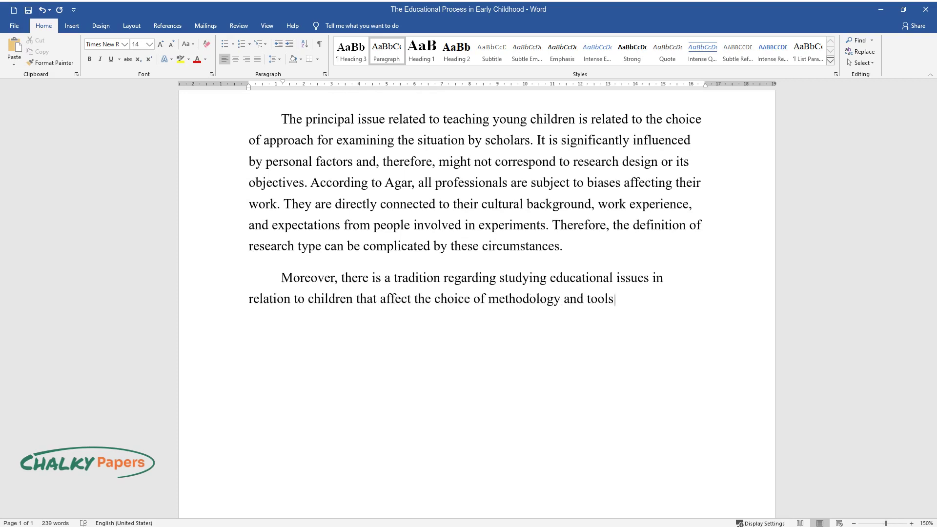
text( used in studies. Its imp)
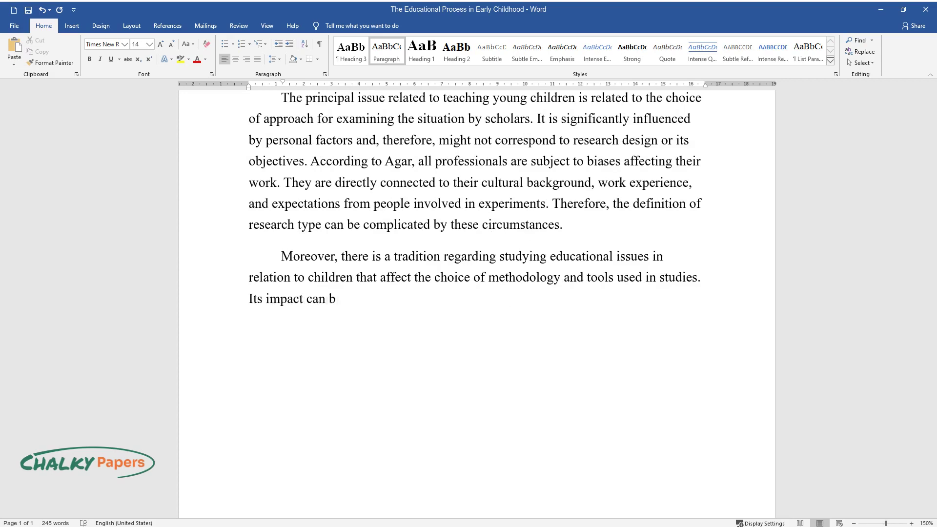
Write that its impact can be explicitly seen in the patterns in the selection of an approach corresponding to particular cases
text(act can be explicitly seen in the patterns i)
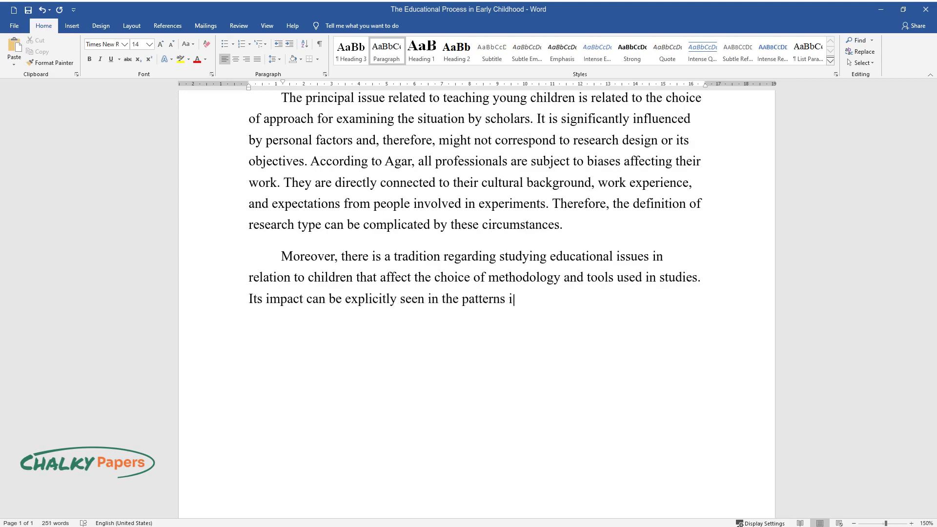
text(n the selection of an approach cor)
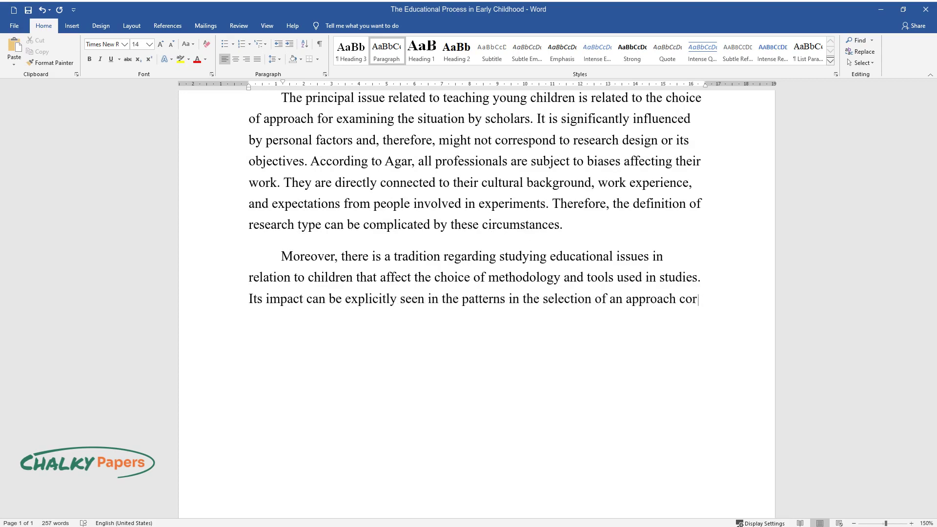
text(responding to particular cases. Thu)
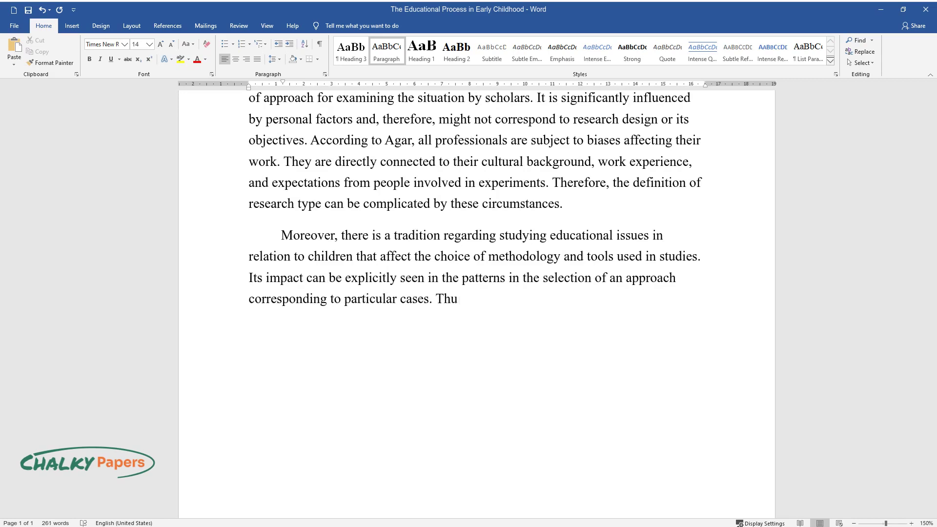
Add the example that, in the past, the most common type of research in education for early childhood was quantitative
text(s, for example, in the past, the m)
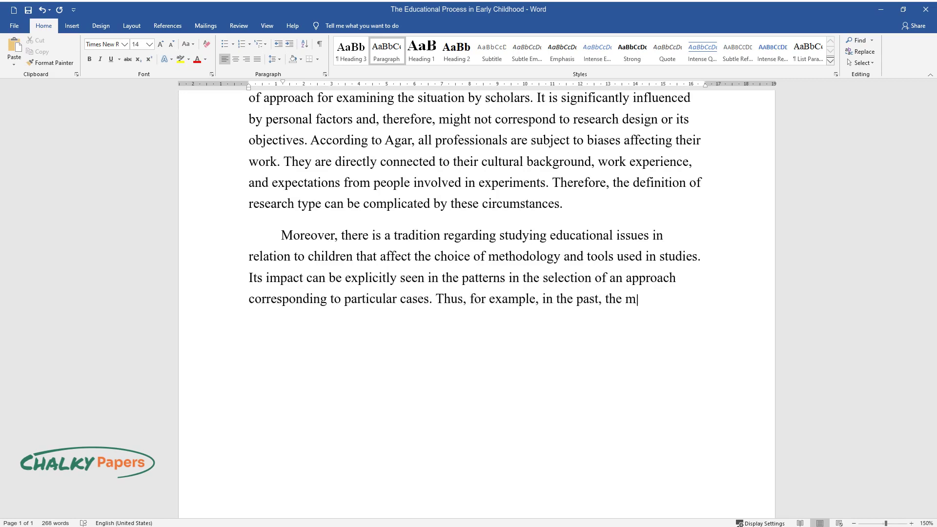
text(ost common type of research in education for)
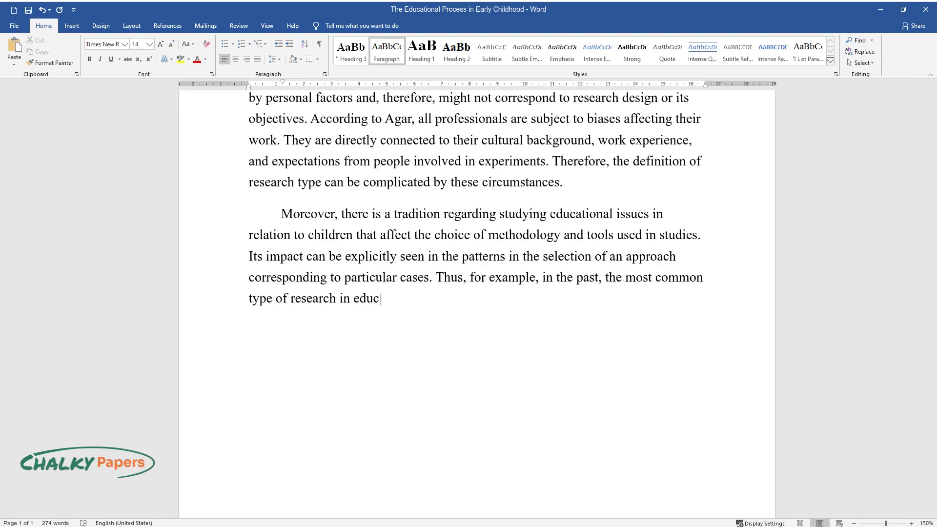
text( early childhood was quan)
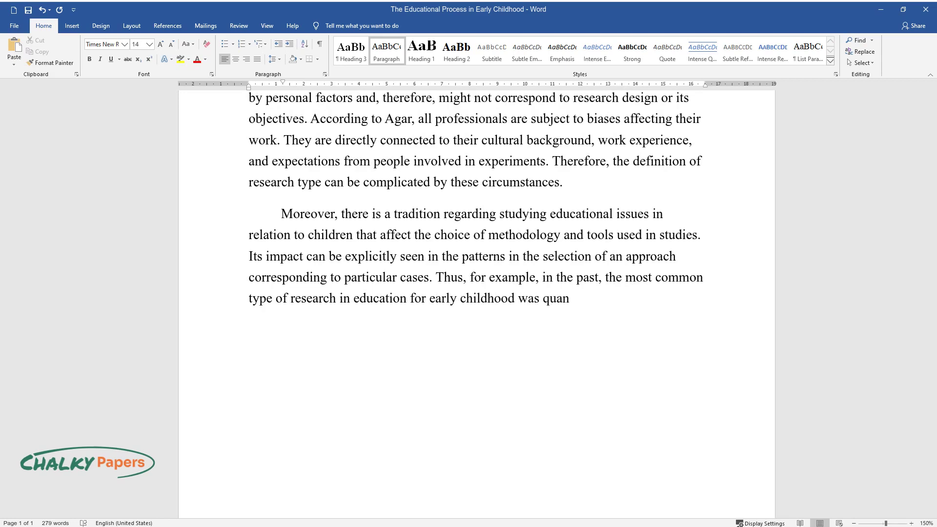
text(titative. However, it chan)
Write that it changed to qualitative over time, and this fact defines the one-sidedness of information presented in the studies' outcomes
text(ged to qu)
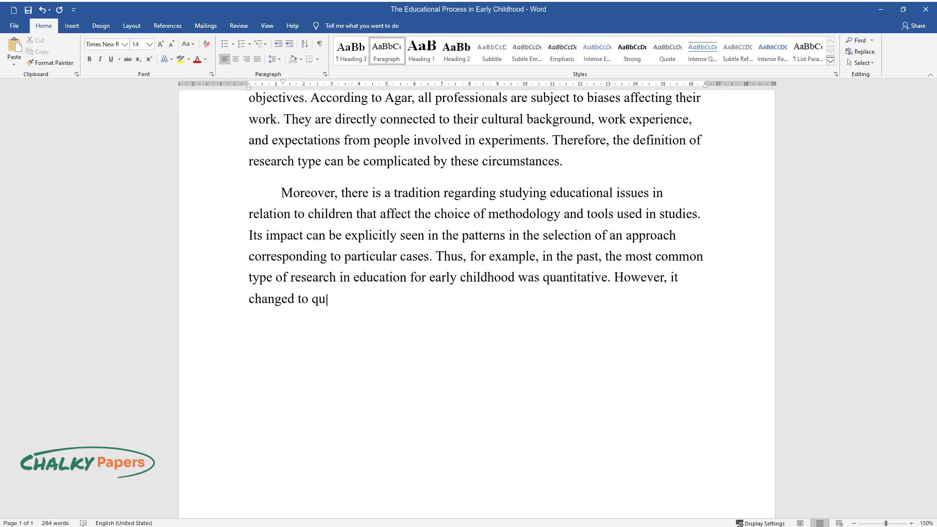
text(alitative over time, and this fac)
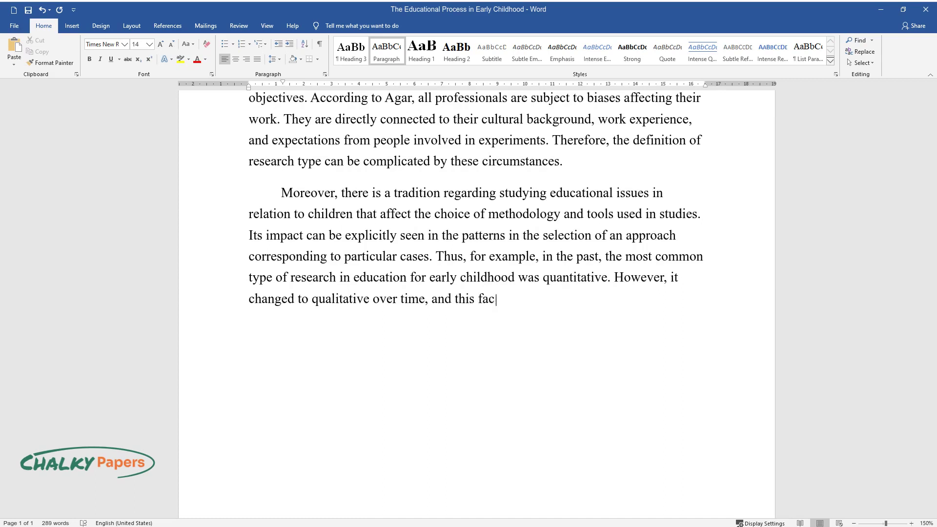
text(t defines the one-sidedness of info)
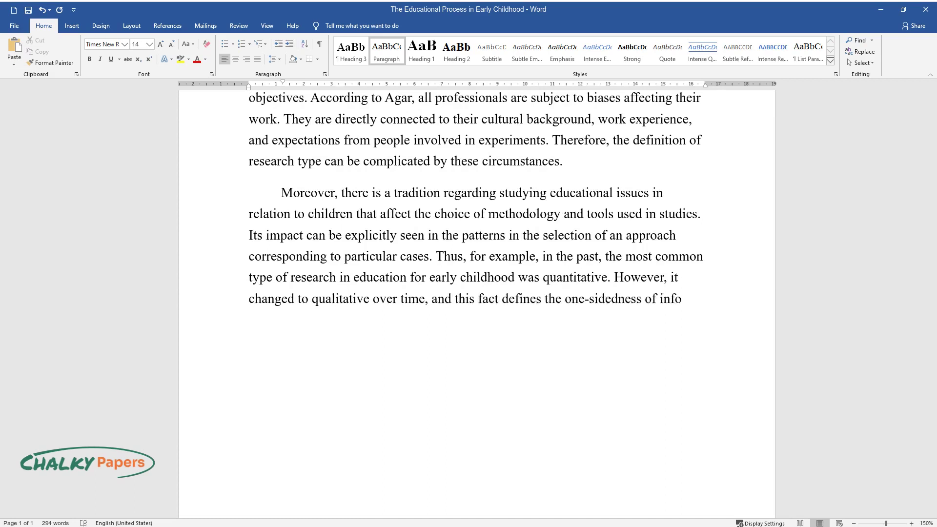
text(rmation presented )
text(in the studies' outcomes. Therefor)
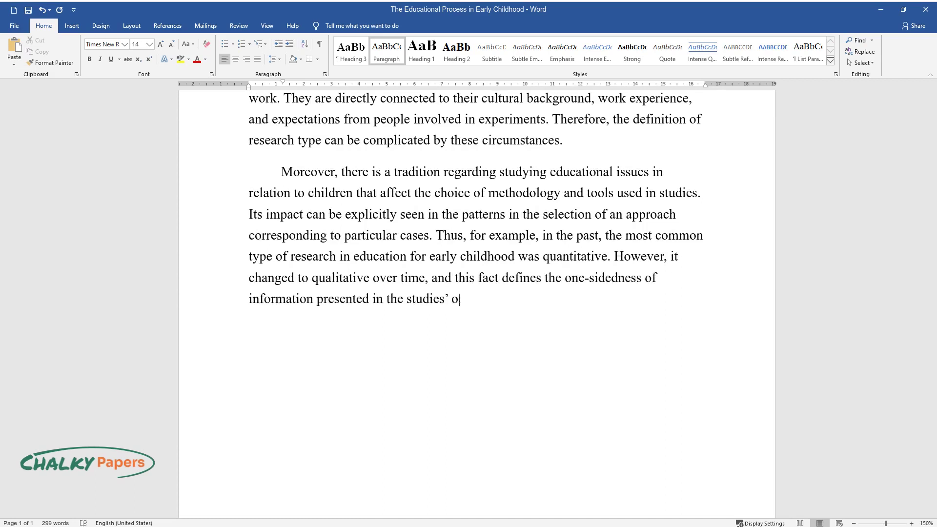
Conclude that it is crucial to consider the mechanism of approach selection amid shifting preferences and other societal factors and demonstrate the benefits of combining methods
text(e, it is crucial t)
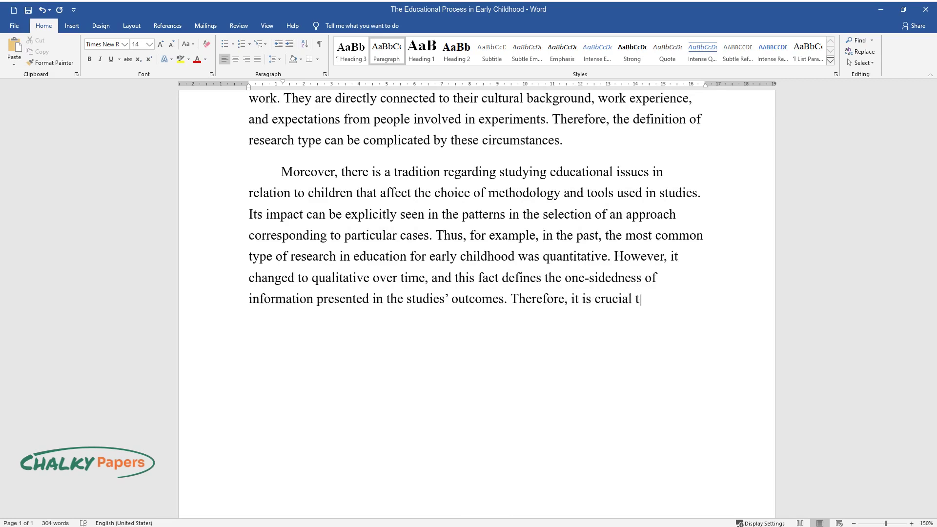
text(o consider the mechanism of an app)
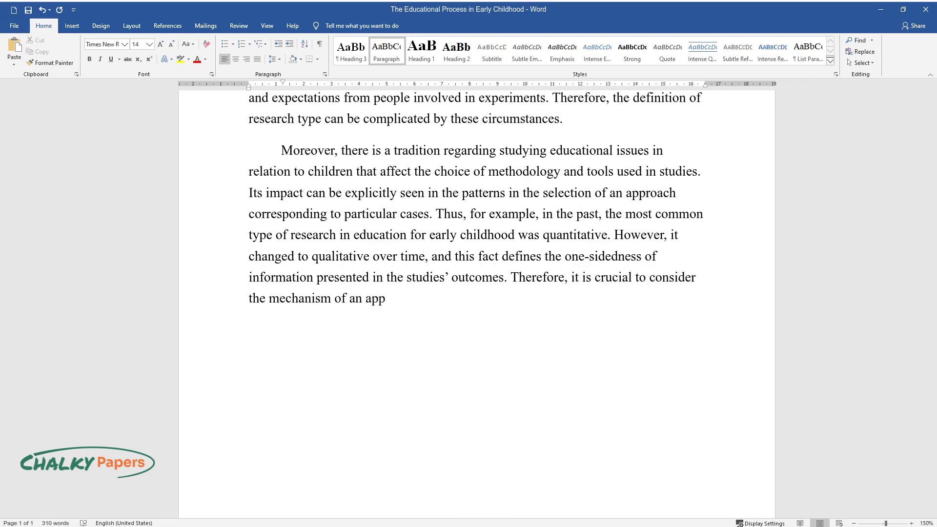
text(roach selection in the context of s)
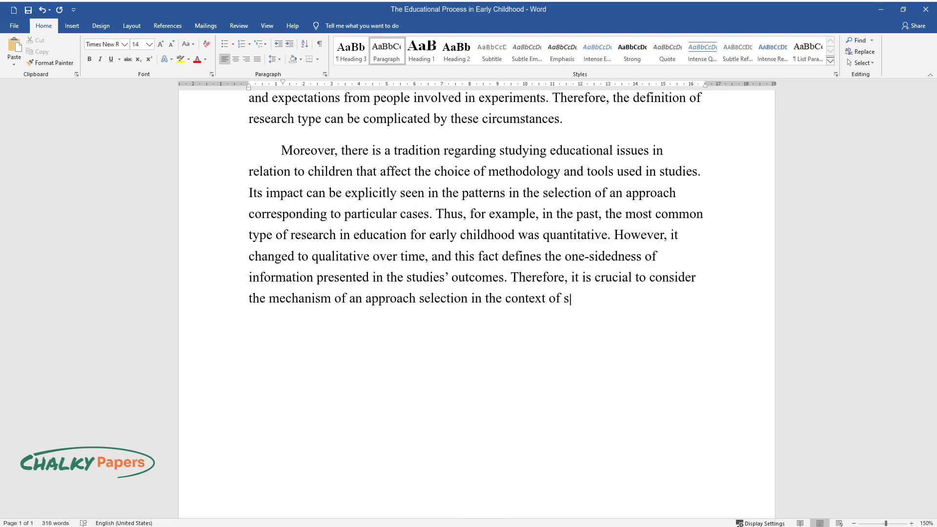
text(hifting preferences and other soci)
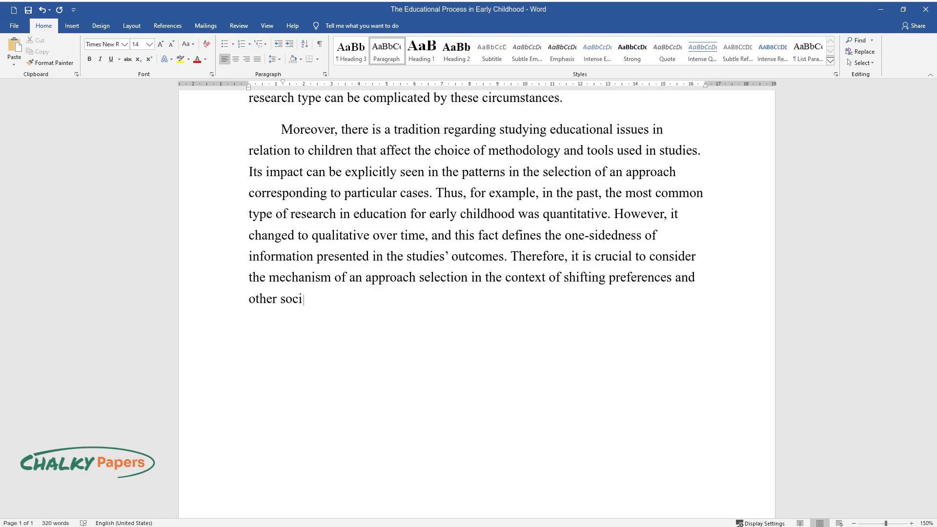
text(etal factors and demonstrate the be)
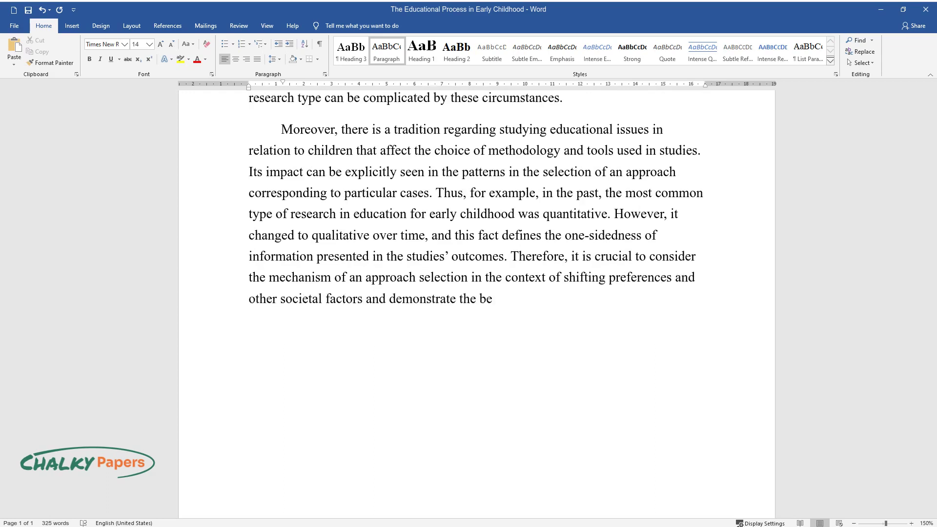
text(nefits of combining methods.)
key(Return)
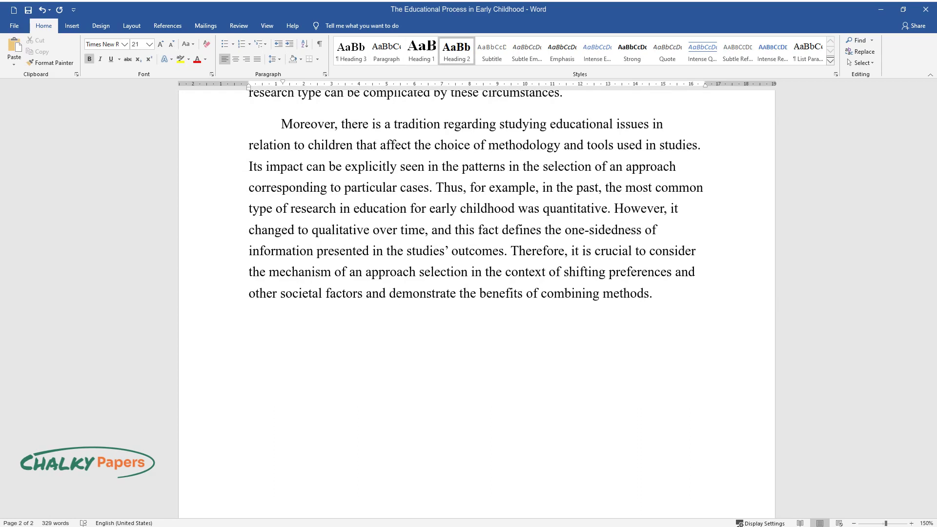
Add the section heading "Major Points and Theories Applicable to the Issue" in Heading 2 style below the paragraph
text(Major Points and The)
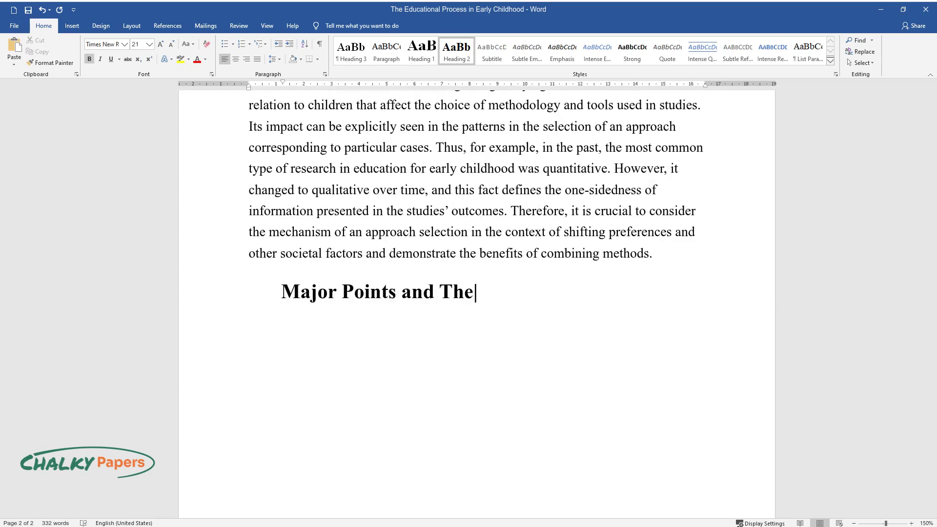
text(ories Applicable to the Issue)
key(Return)
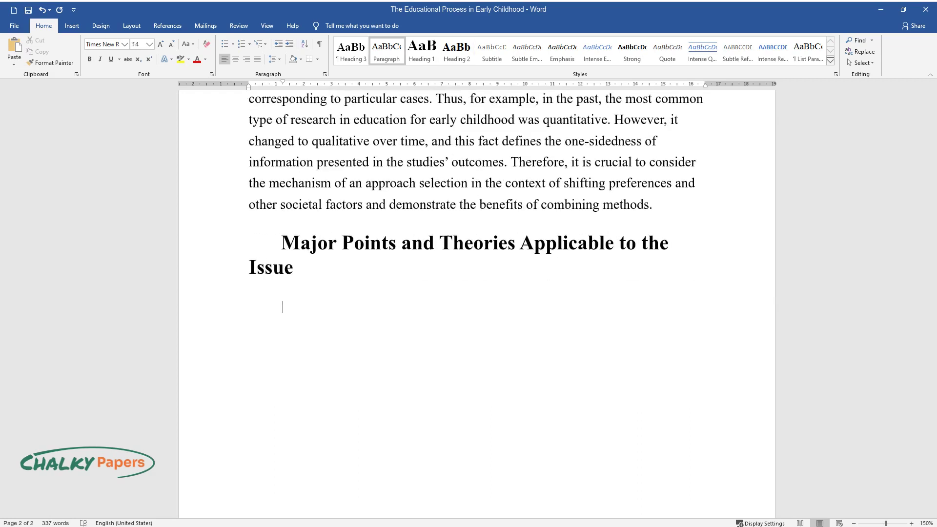
Open the section by writing that over the past years, researchers utilized qualitative and quantitative approaches in their studies
text(Over the pa)
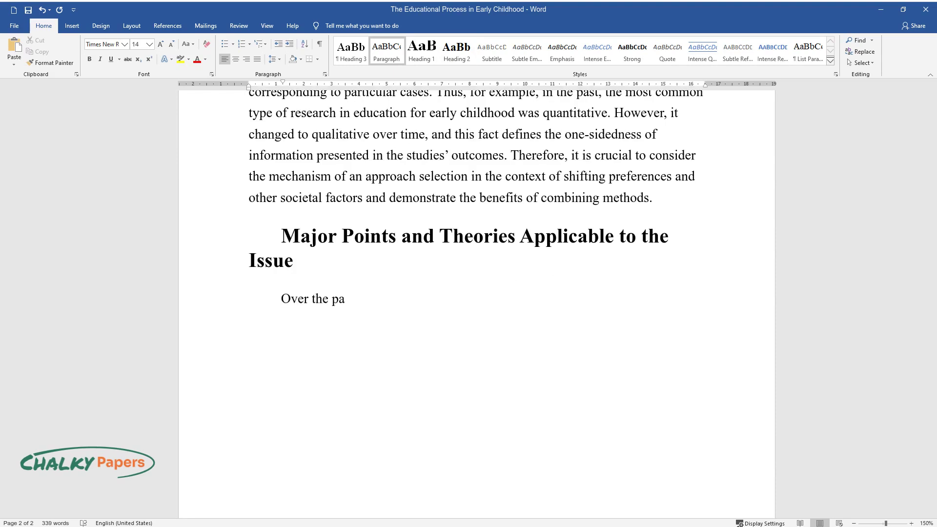
text(st years, researchers utilized qua)
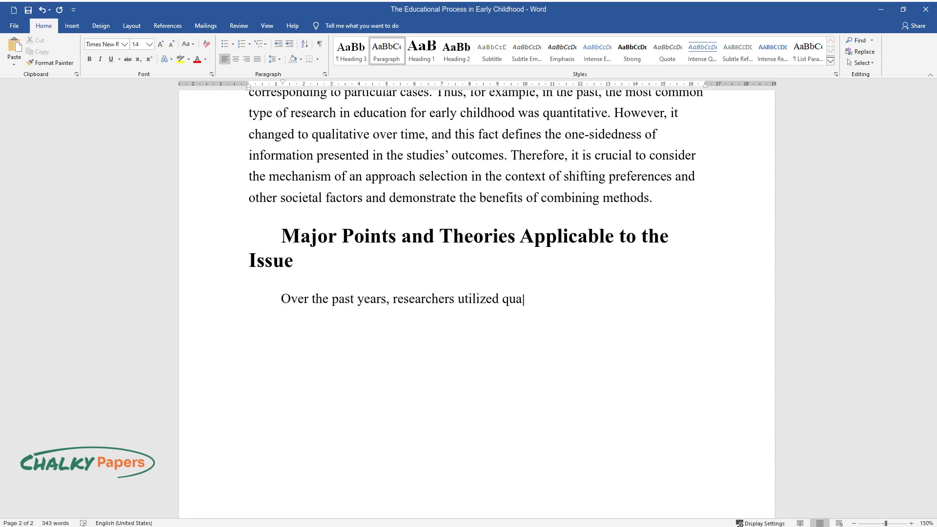
text(litative and quantitative approac)
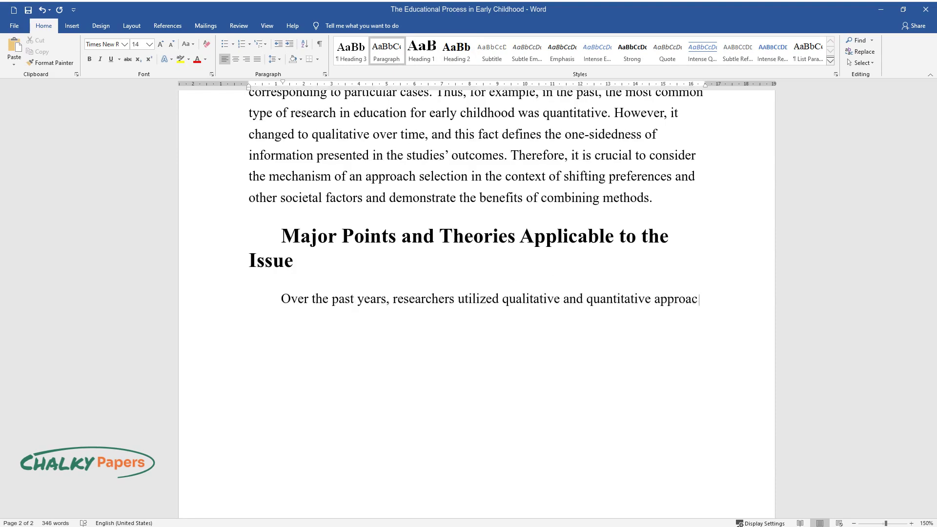
text(hes in their studies. The former)
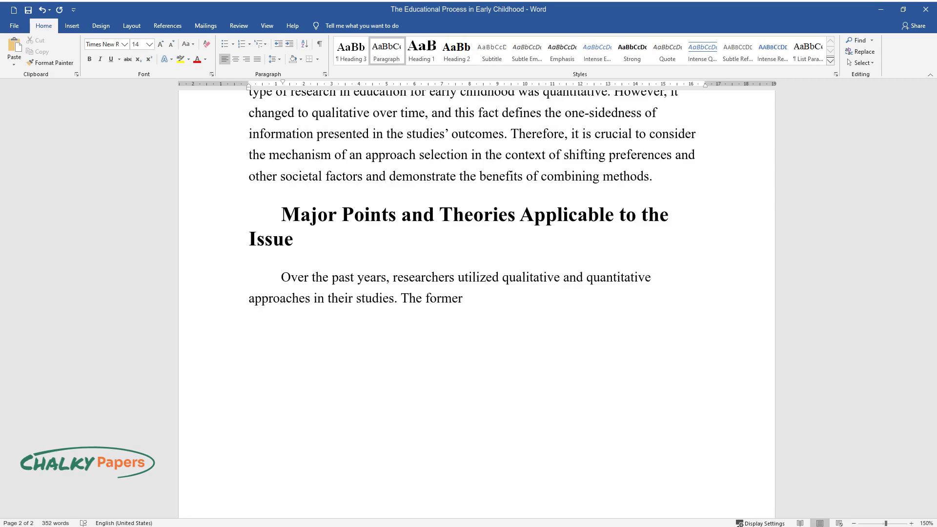
Write that the former was beneficial in terms of ensuring the complexity and diversity of the results
text( was beneficial in terms of ensurin)
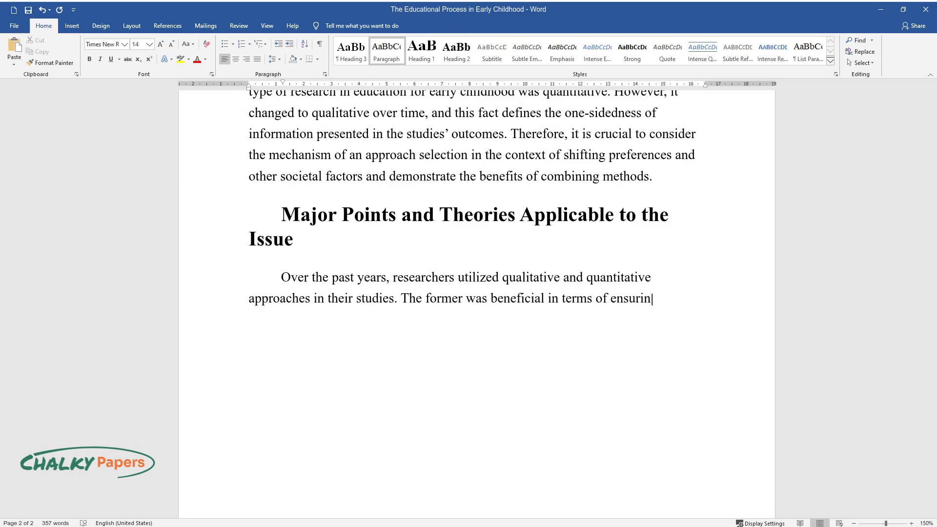
text(g the complexity)
text( and diversity of)
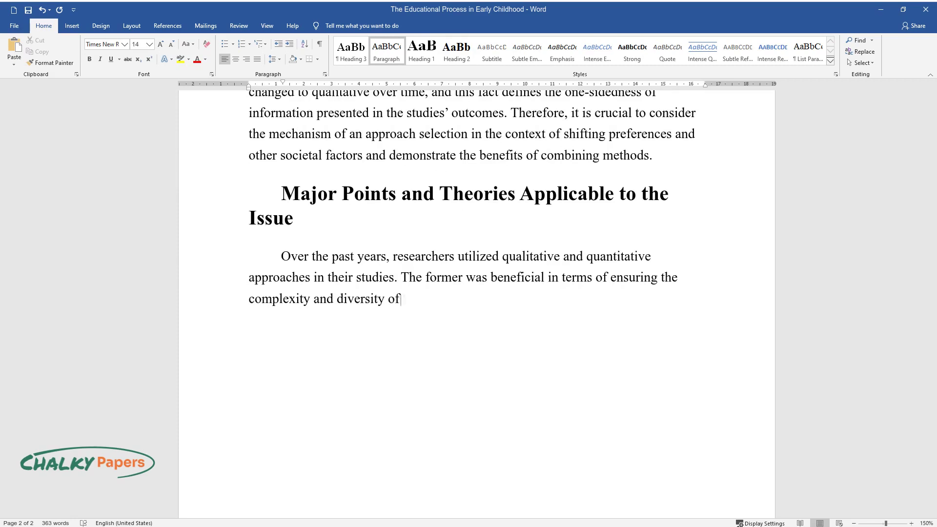
text( the results. The latter was the)
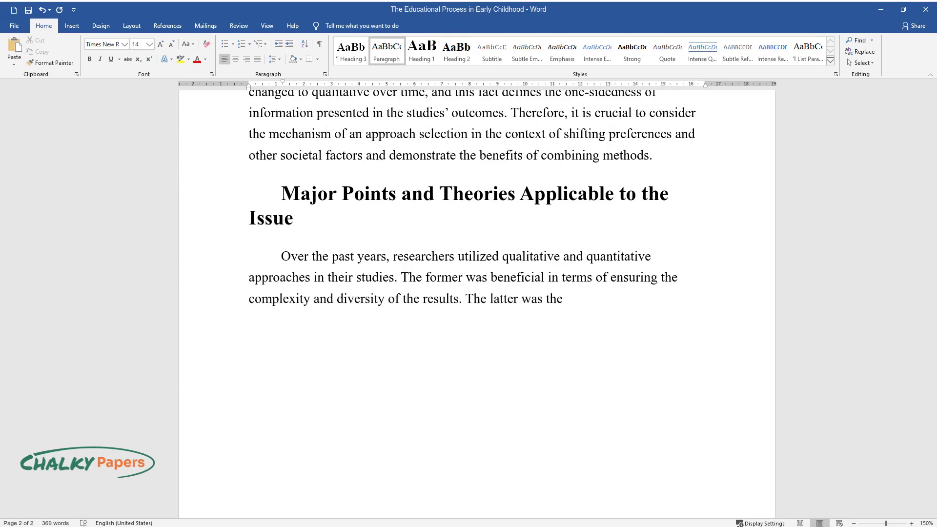
Write that the latter was the best option regarding the need to comprehend standardized assessments in application to samples
text( best option regarding the need to comprehend stand)
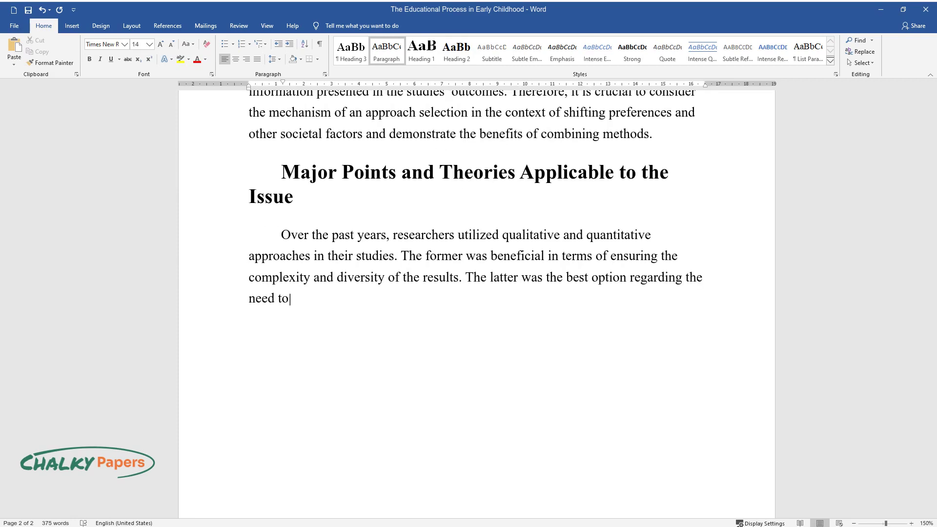
text(ardized assessmen)
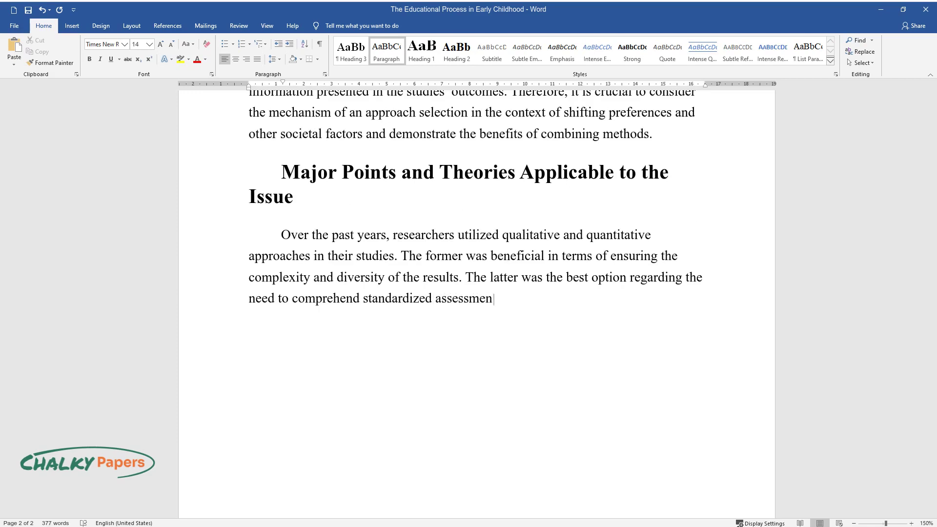
text(ts in application to samples. The)
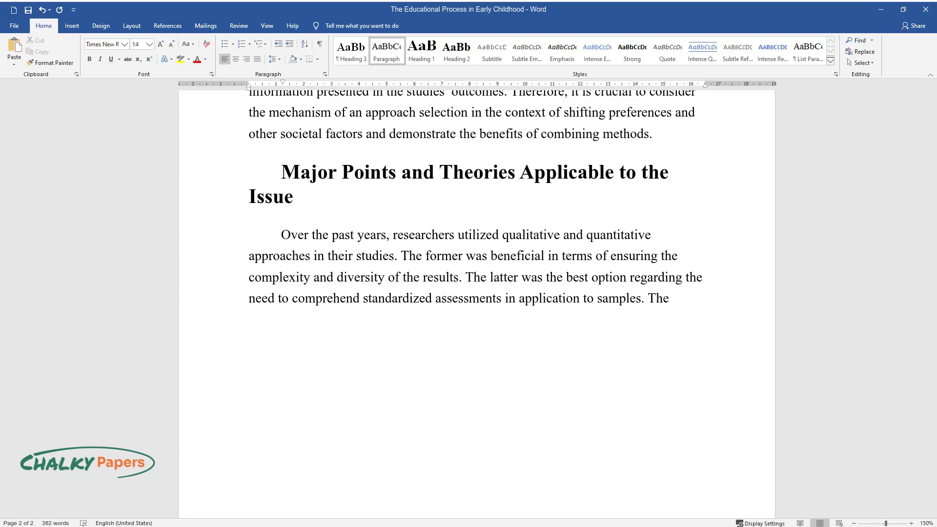
Add that these research types were complemented by various paradigms such as constructivism, postmodernism, pragmatism, and many others
text(se research types were complemente)
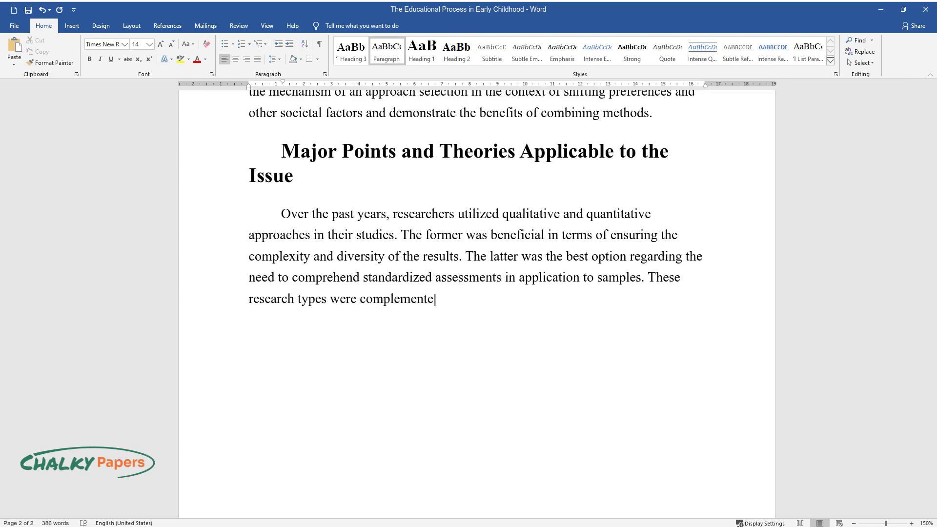
text(d by various paradigms such as co)
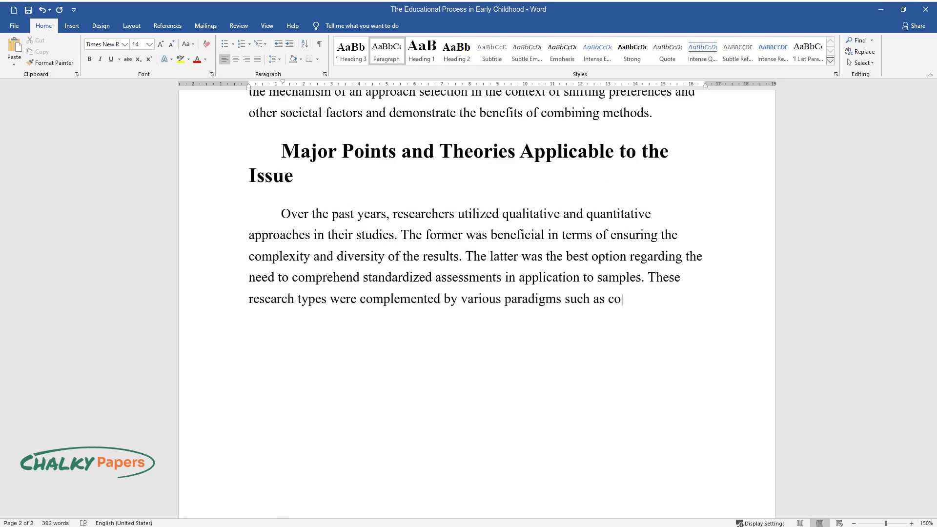
text(nstructivism, postmodernism, pragmatism, )
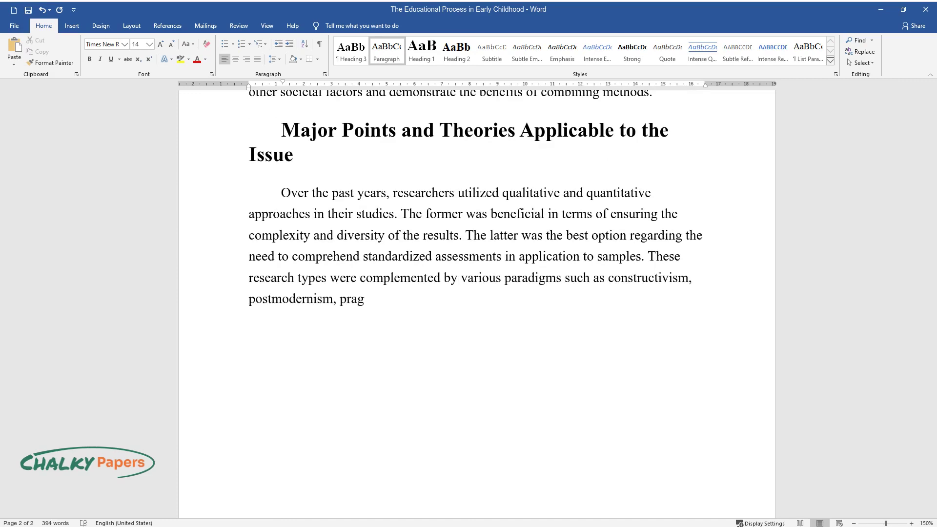
text(and many others. However, )
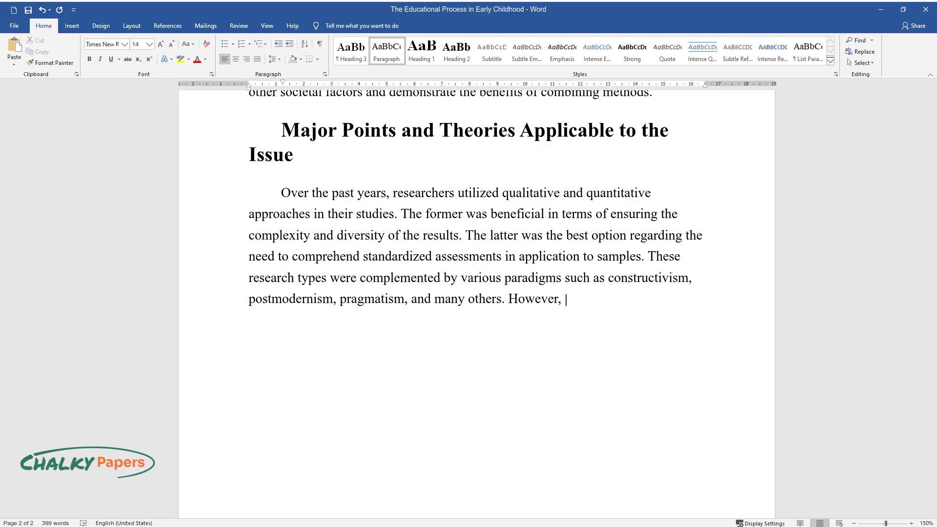
Write that, however, these efforts seem to be incomplete since the specified types have certain drawbacks
text(these efforts seem to be incomplete since the spec)
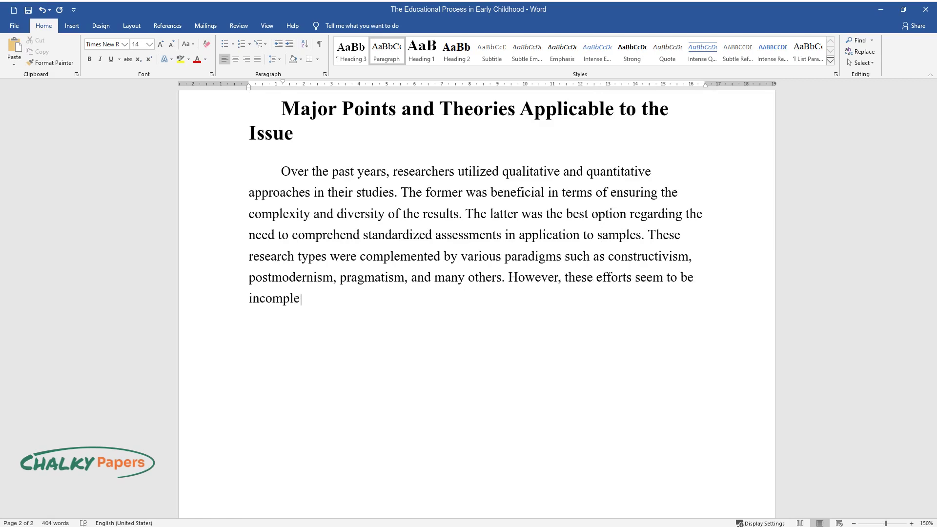
text(ified types have)
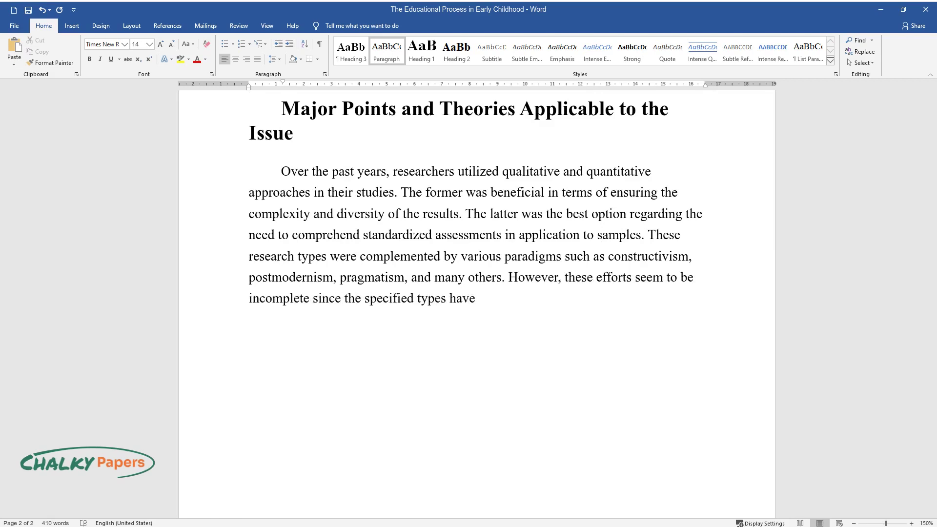
text( certain drawbacks. Thus, qualita)
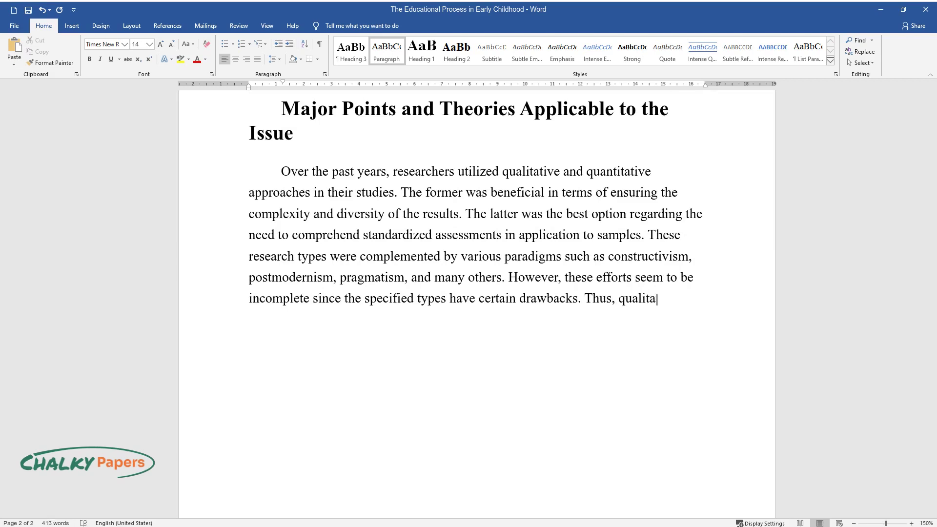
State that qualitative research lacks precision and cannot be applied to a narrowly defined group of students
text(tive research lacks precision and cannot be applied to a na)
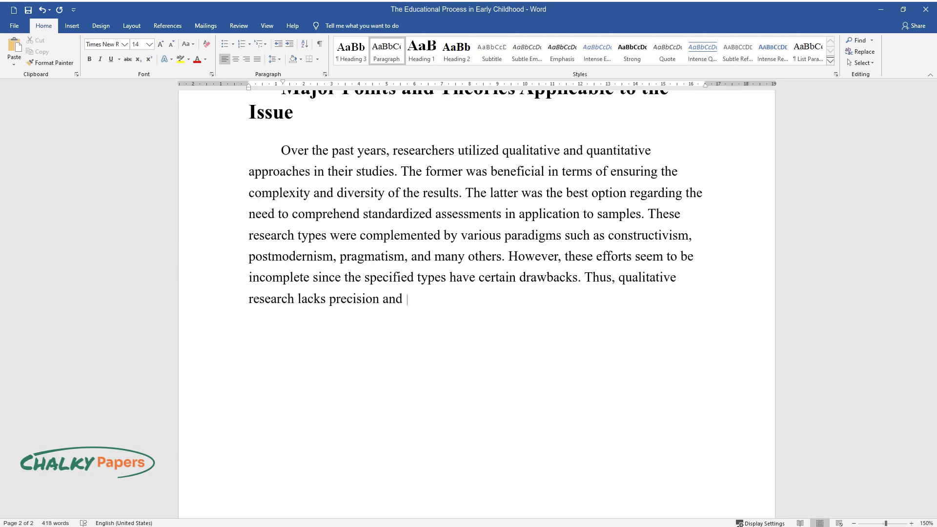
text(rrowly d)
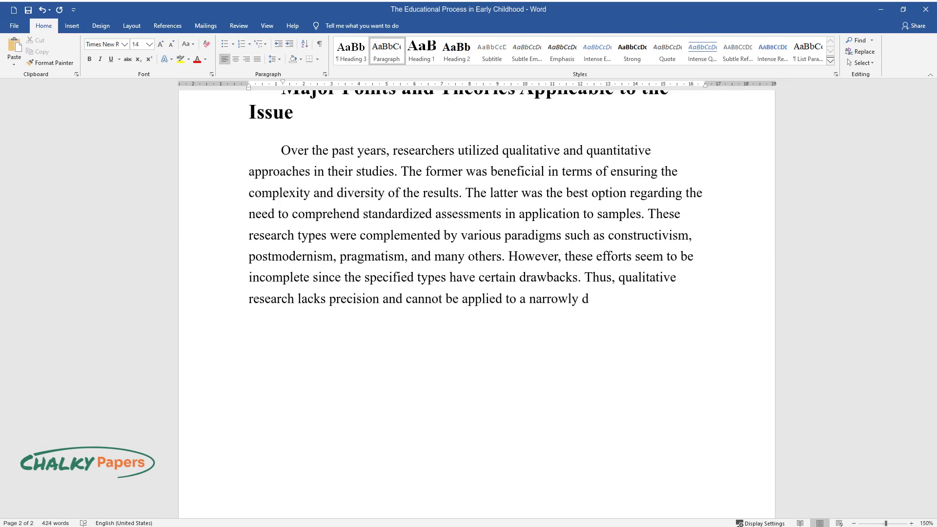
text(efined group of students. )
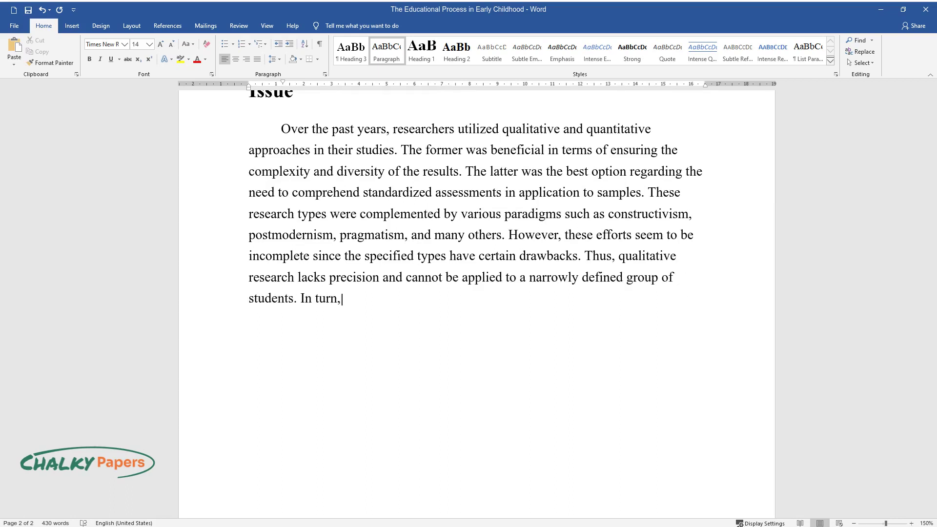
Add, starting with "In turn," that quantitative studies demonstrate the results of the samples but do not explain their precondition
text(In turn, quantitative studies demonstrate)
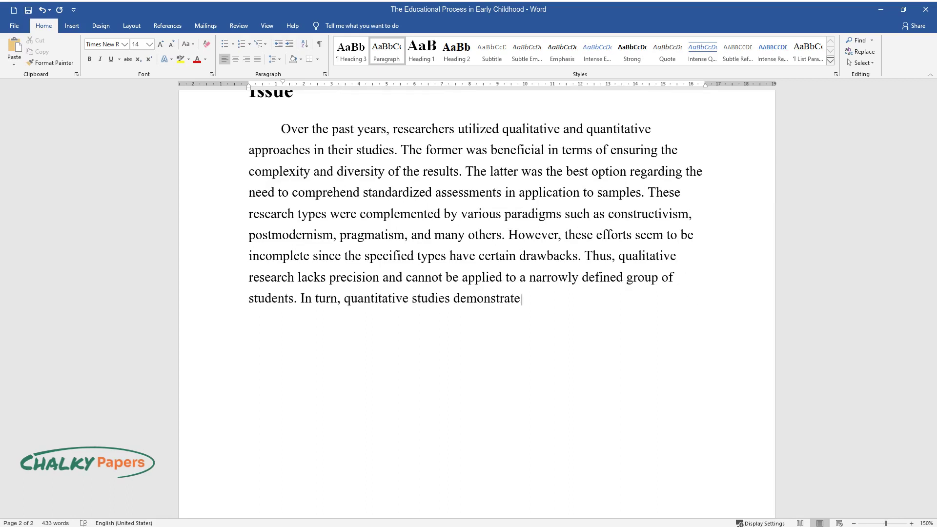
text( the results of the samples but d)
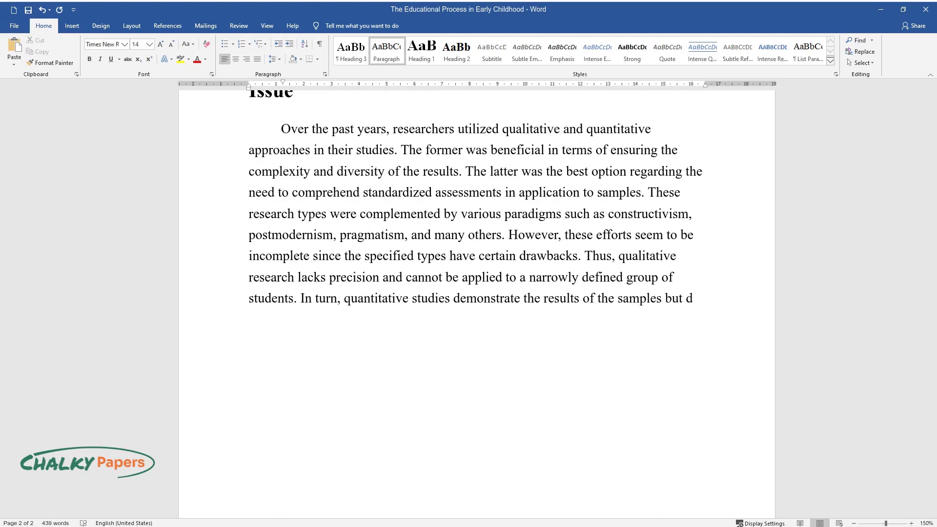
text(o not explain their precondition.)
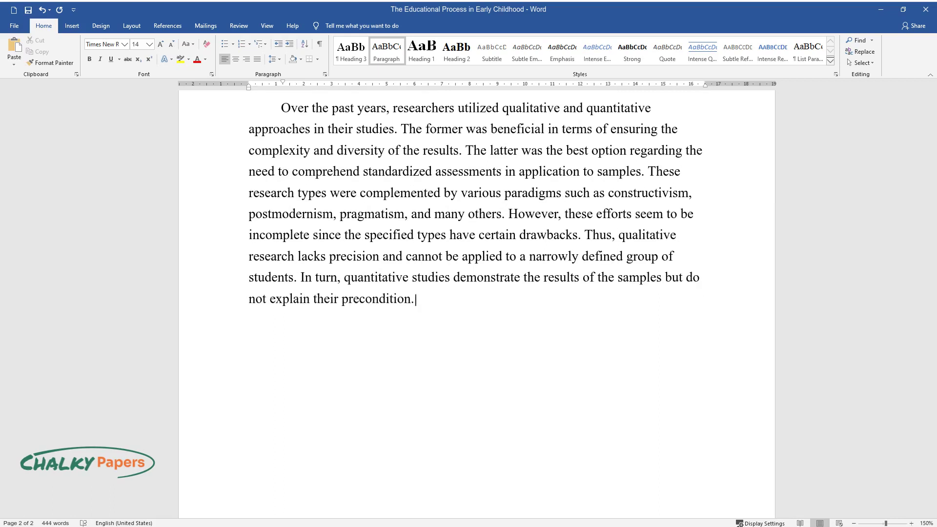
Close the paragraph with "Hence, they should be used together in order to enhance clarity and offer practical solutions."
text(Hence, they should be used toget)
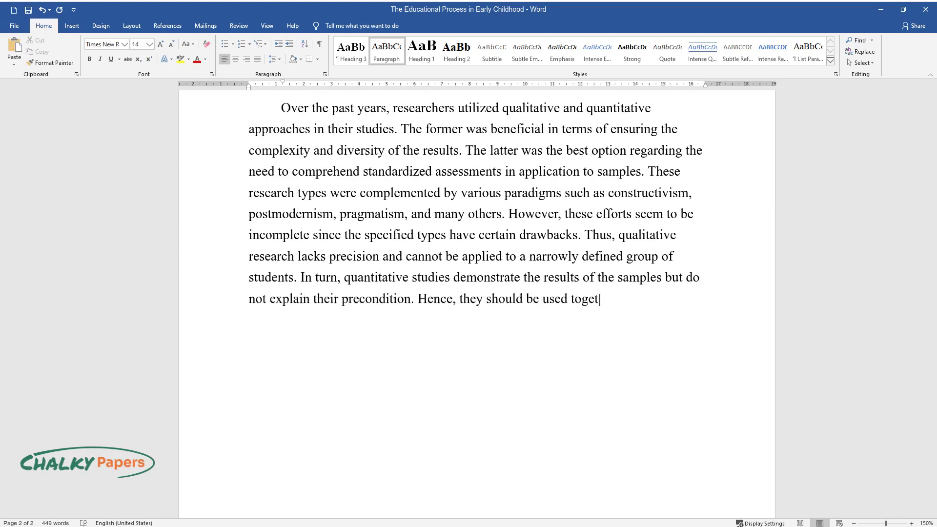
text(her in order to enhance clarity an)
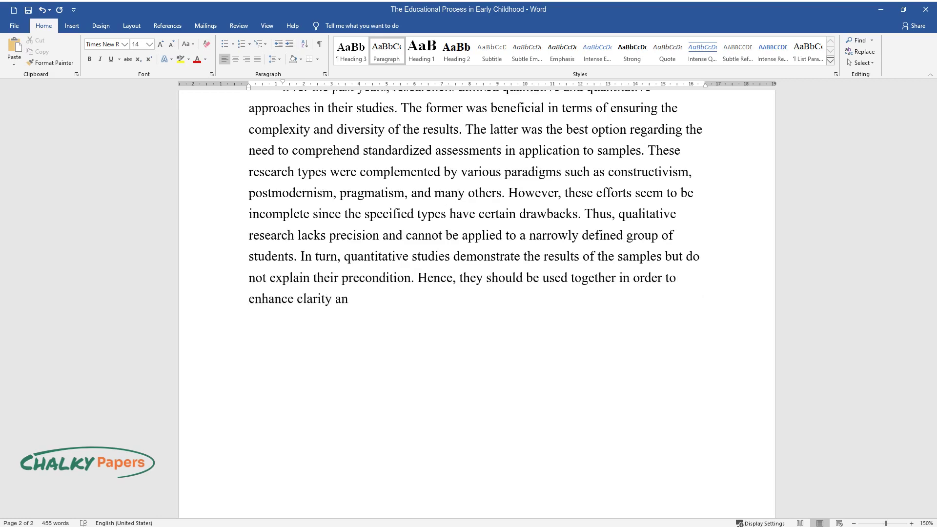
text(d offer practical solutions.)
key(Return)
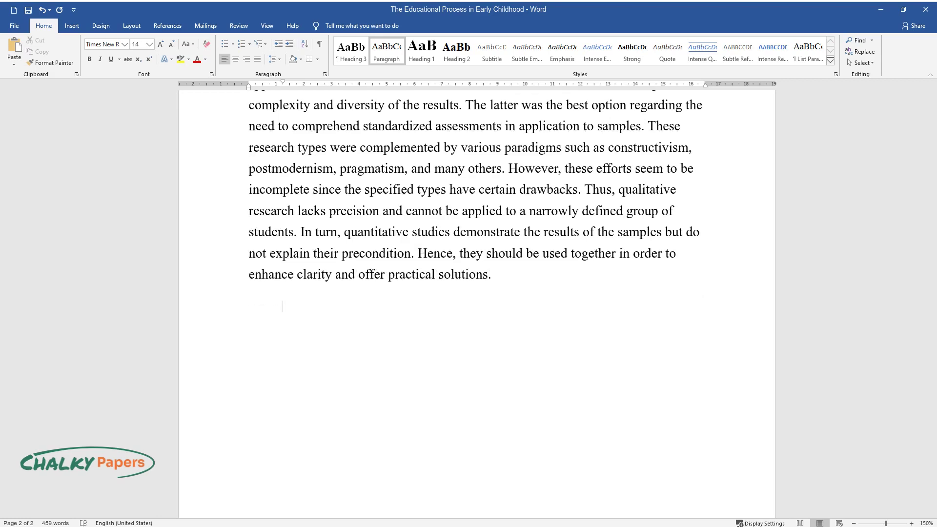
Open the next paragraph with "The feasibility of a combined approach is also supported by the theories and perspectives of other researchers."
text(The feasibility of a )
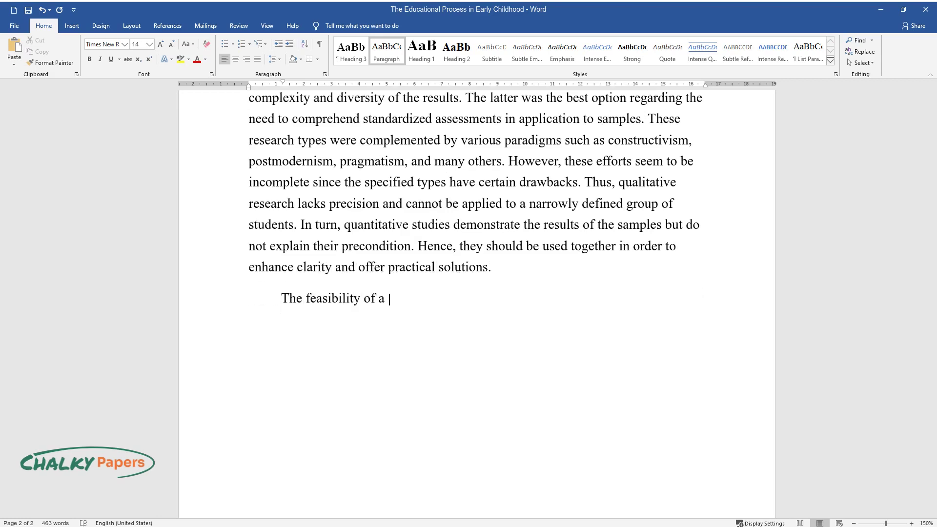
text(combined approach is also support)
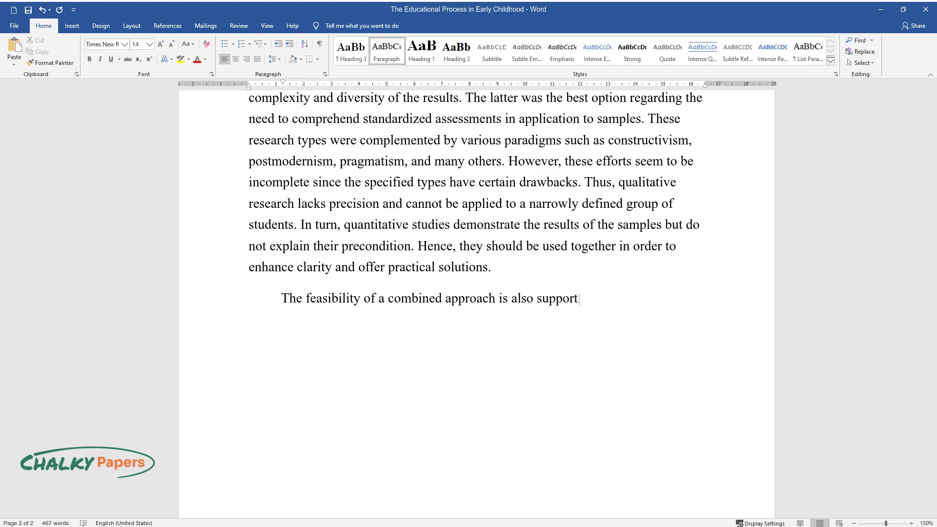
text(ed by the theories and perspectiv)
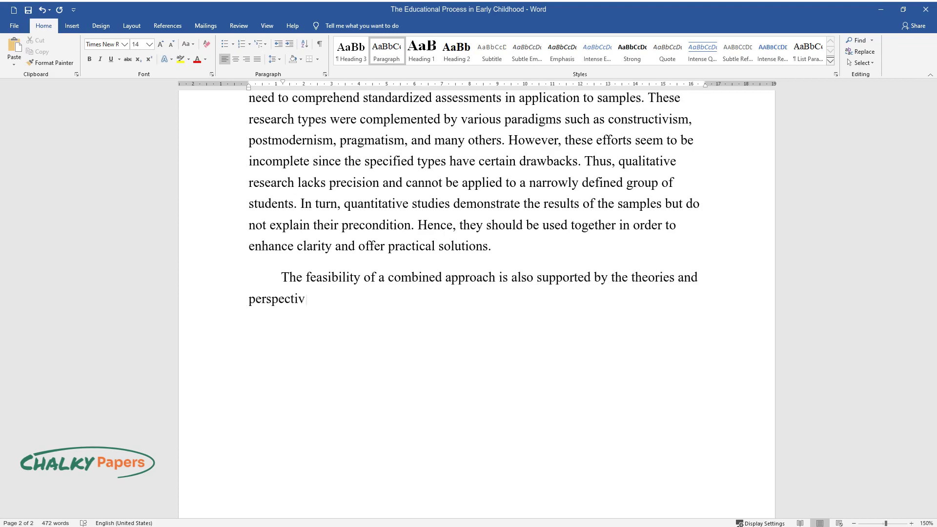
text(es of other researchers. According)
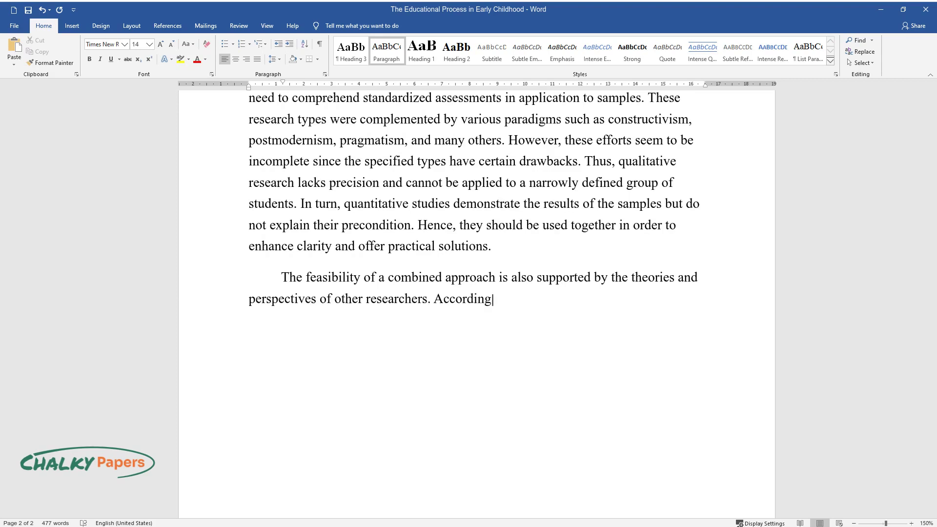
Attribute to the cited scholar that "conducting a study in ethnography is similar to other types of sociological research."
text( to the Agar, conducting a study )
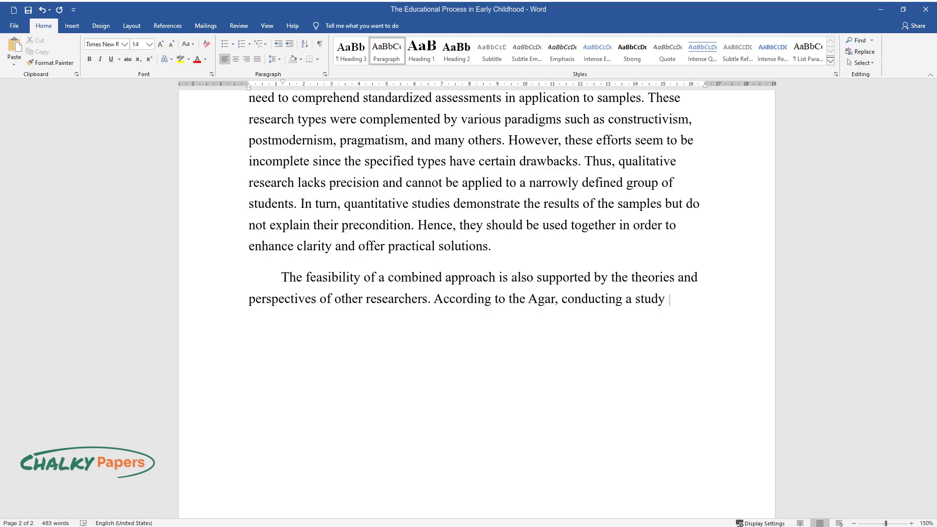
text(in ethnography is similar to othe)
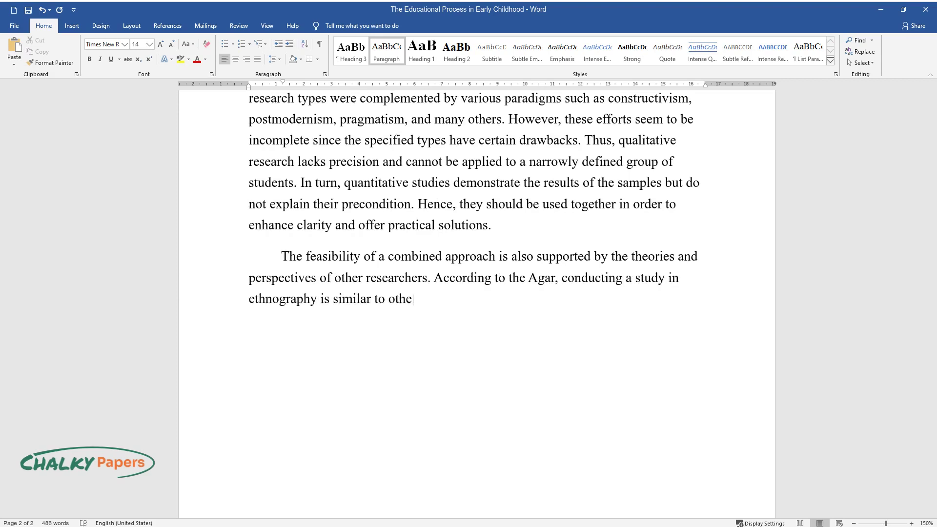
text(r types of sociological research. )
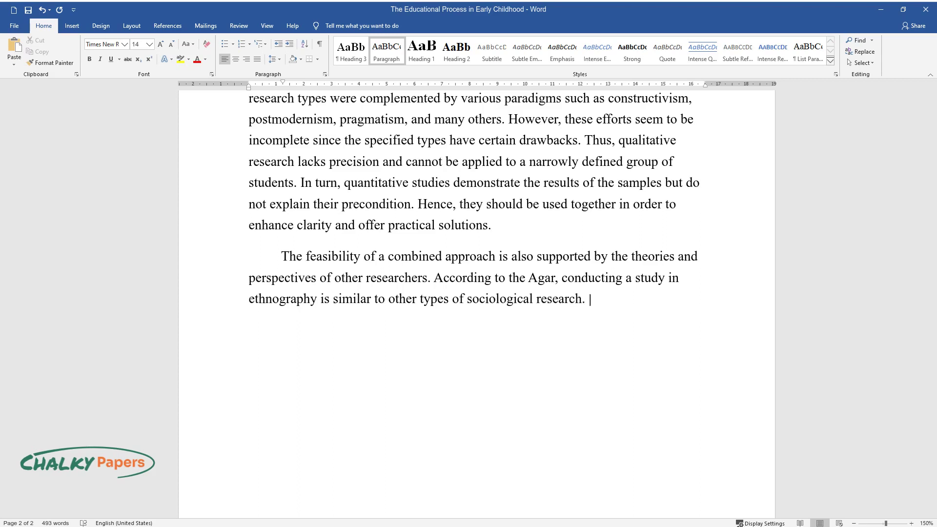
Add "Therefore, it should also address numerous aspects instead of focusing on a single one."
text(Therefore, it should also address numerous aspects)
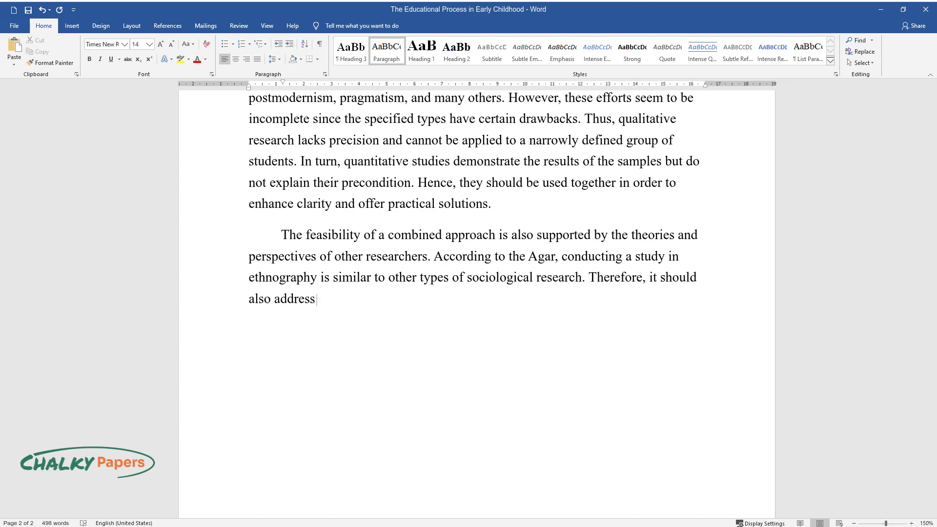
text( instead of focu)
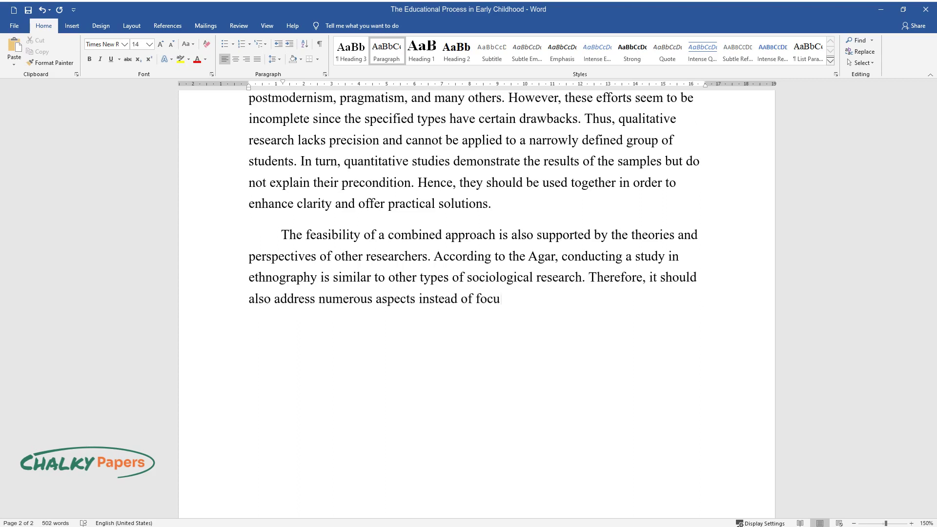
text(sing on a single one. This method )
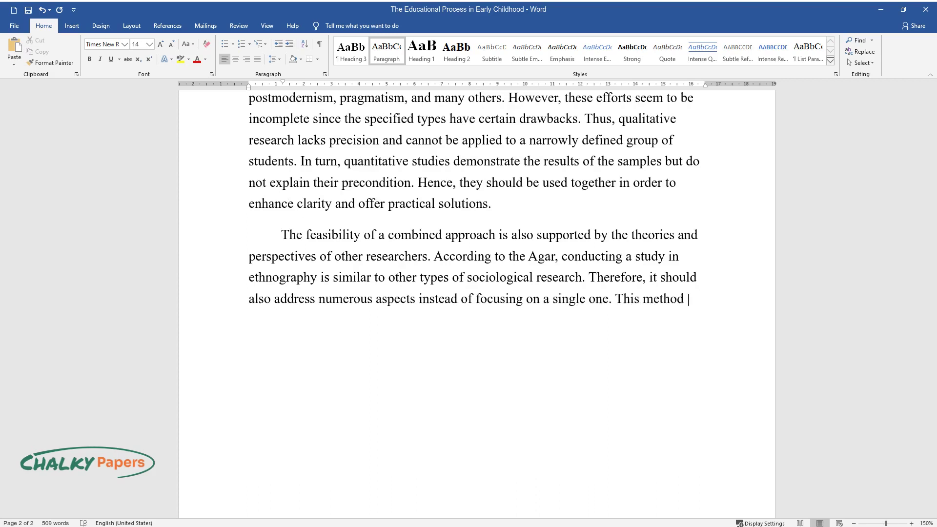
Add that "This method seems to be optimal in terms of the model that includes three steps of decision-making regarding the methodology for research"
text(seems to be optimal in terms of t)
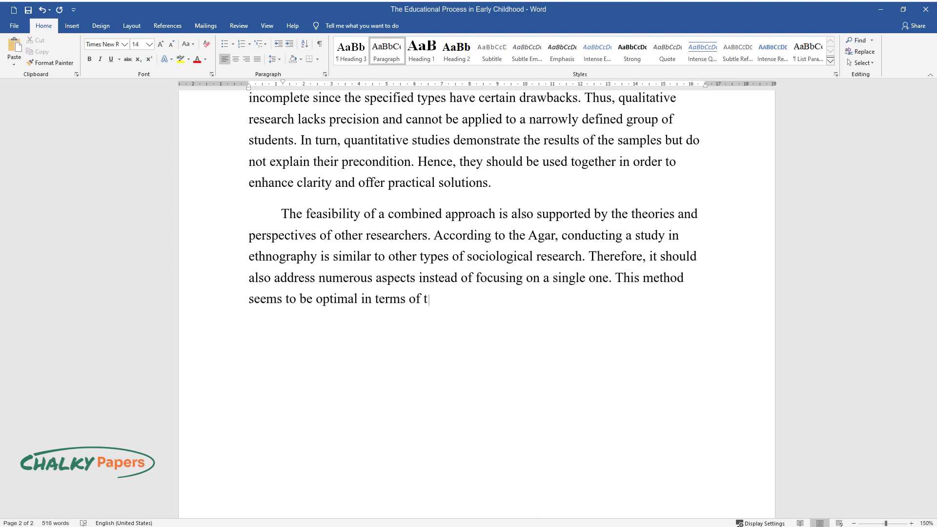
text(he model that includes three step)
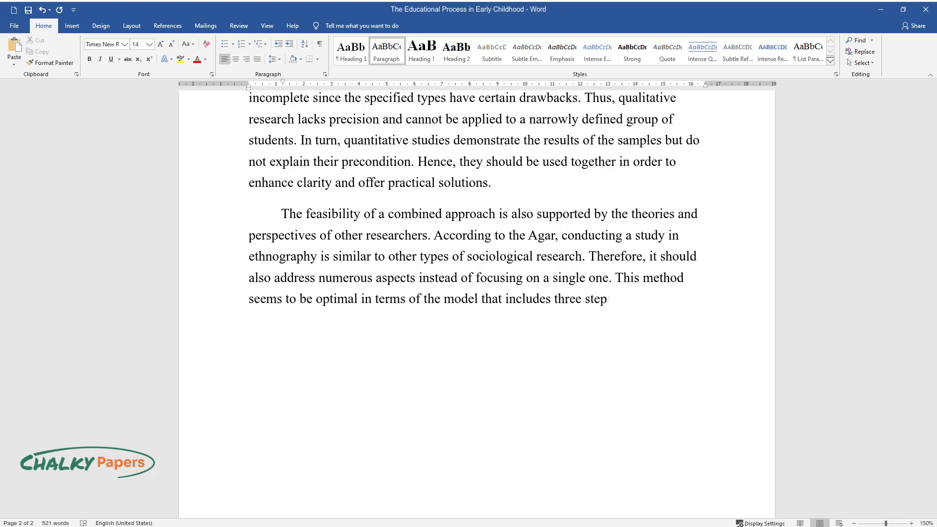
text(s of decision-making regarding the)
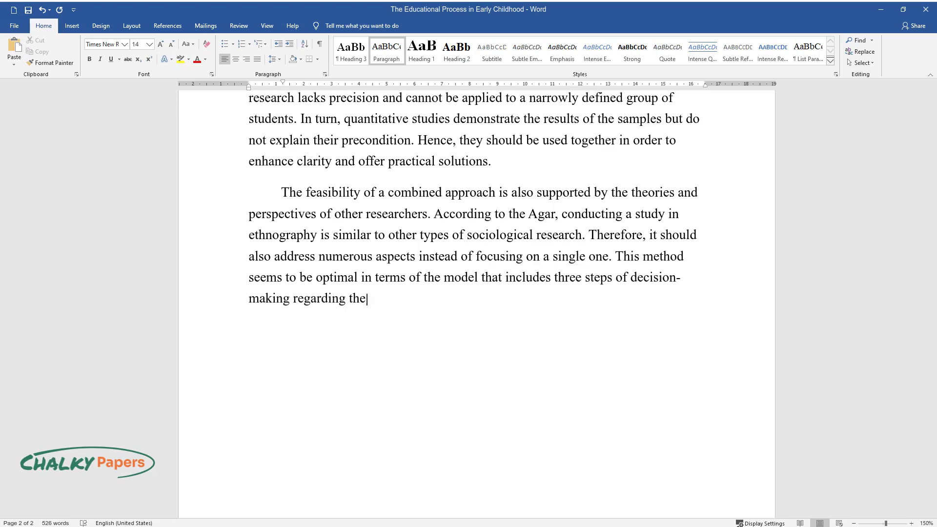
text( methodology for research, which)
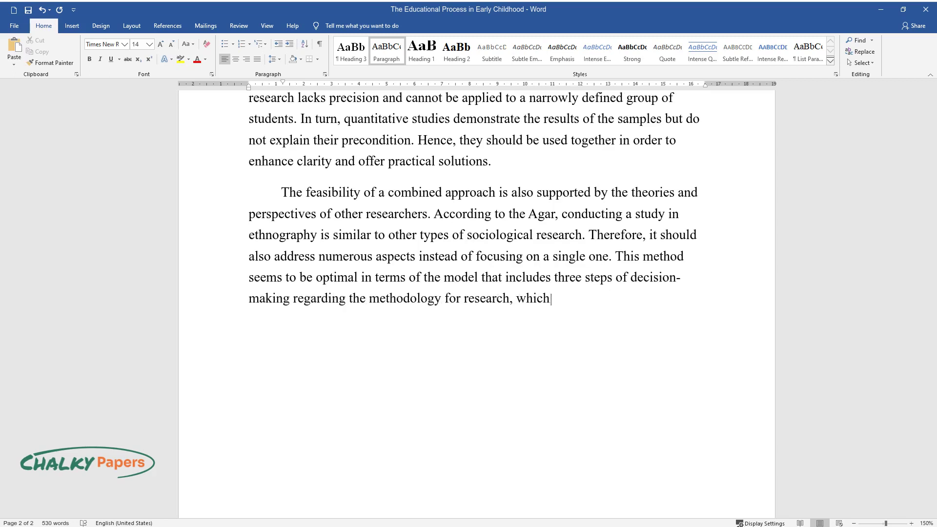
Name the steps "interpreting, critiquing, and deconstructing" and conclude with "Therefore, the selection of variables, together with the analysis proposed by scholars, will be useful."
text( are interpreting, critiquing, and)
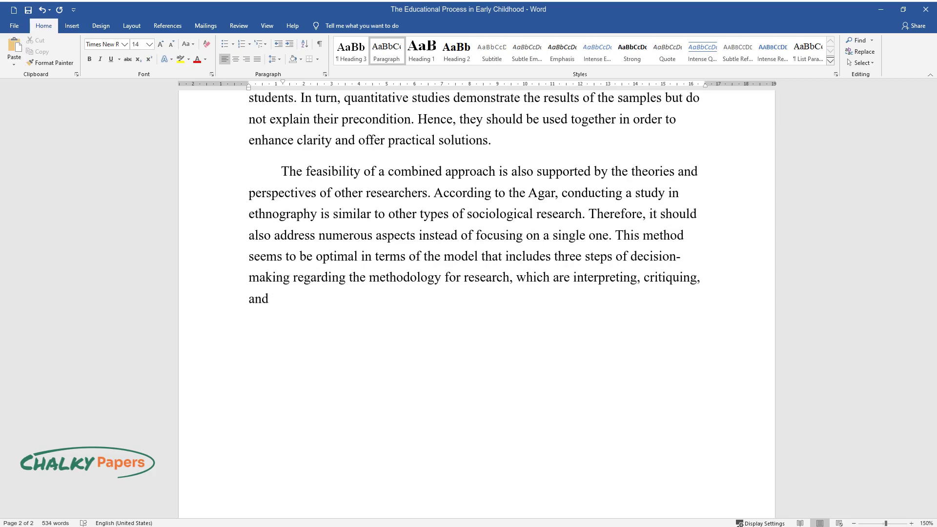
text( deconstructing. Therefore, the s)
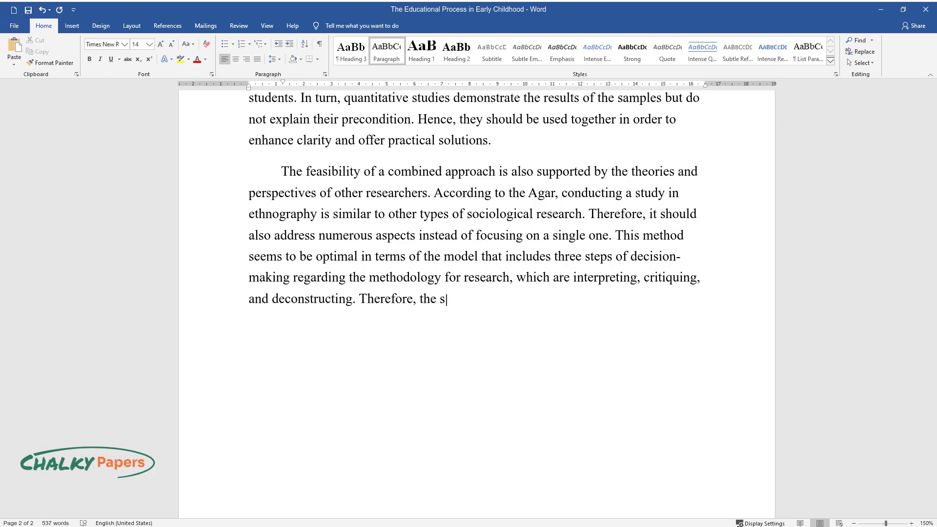
text(election of variables, together with the analysis proposed )
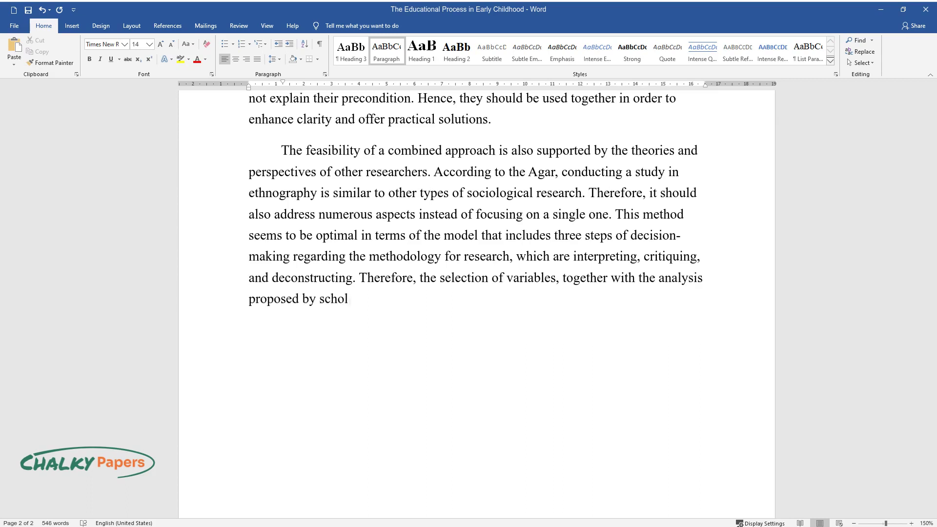
text(by scholars, will be useful.)
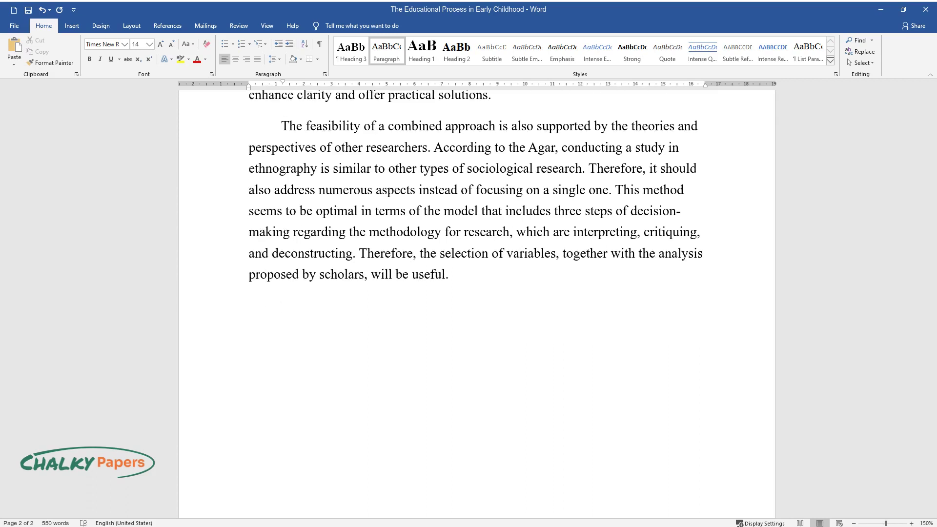
Start a new paragraph with "Moreover, the change in the approach to the study will efficiently address the needs of people involved in the process."
key(Return)
text(Moreover, the change in the appro)
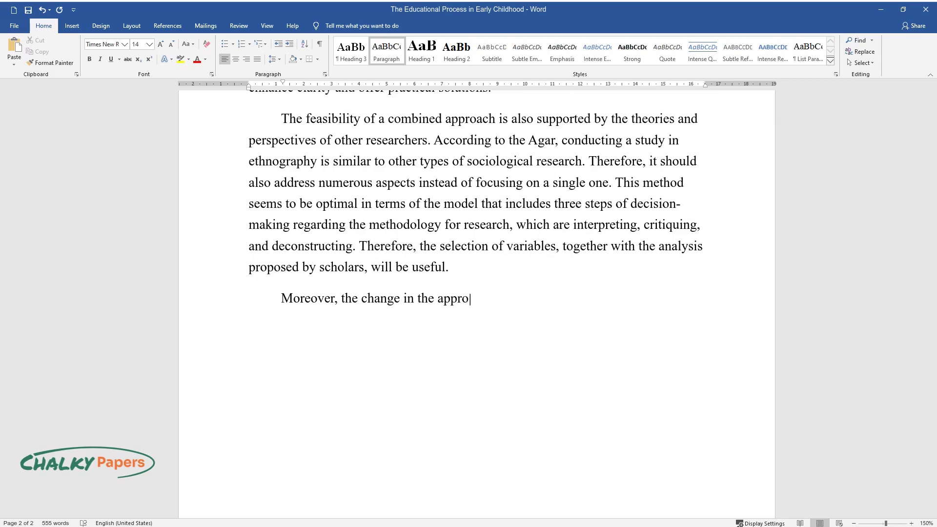
text(ach to the study will efficiently a)
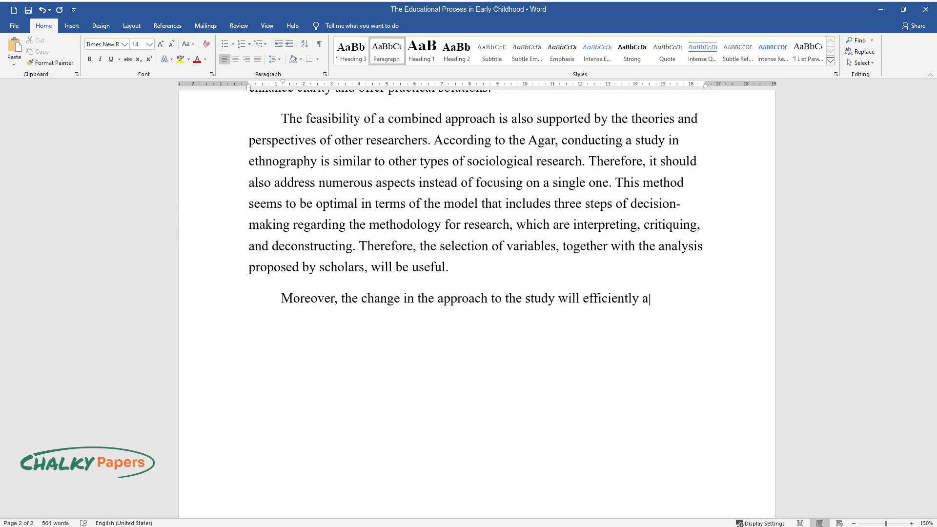
text(ddress the needs of people)
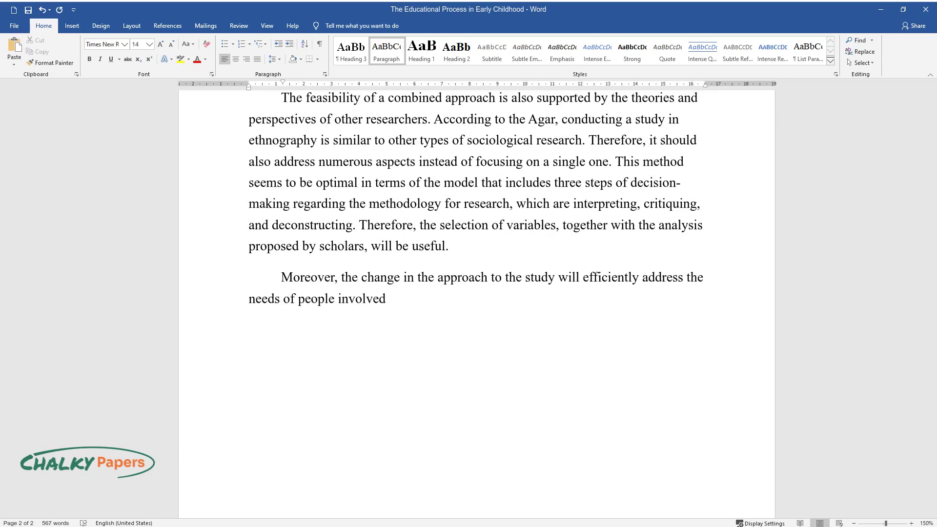
text( involved in the process. In this way, the e)
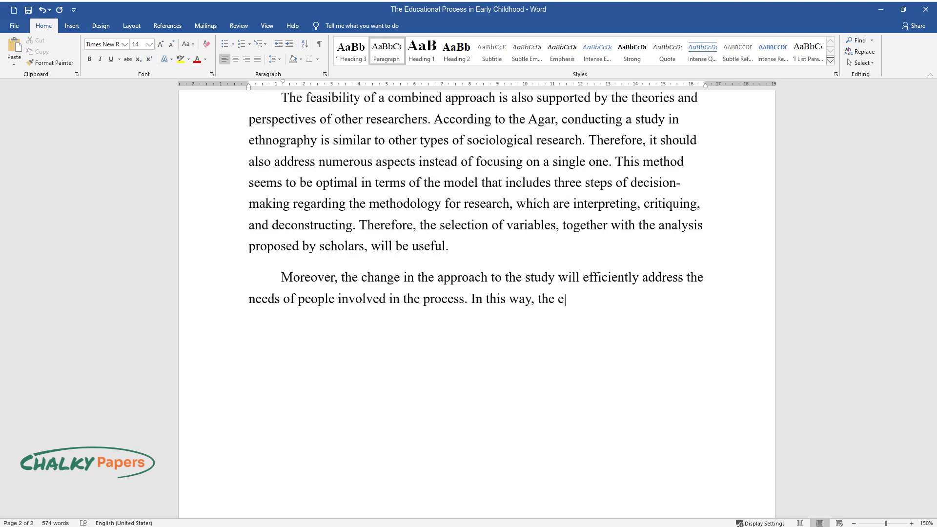
State, after "In this way," that the ethnographic experience with a methodology that emphasizes the significance of this aspect will be complemented
text(thnographic experience with a metho)
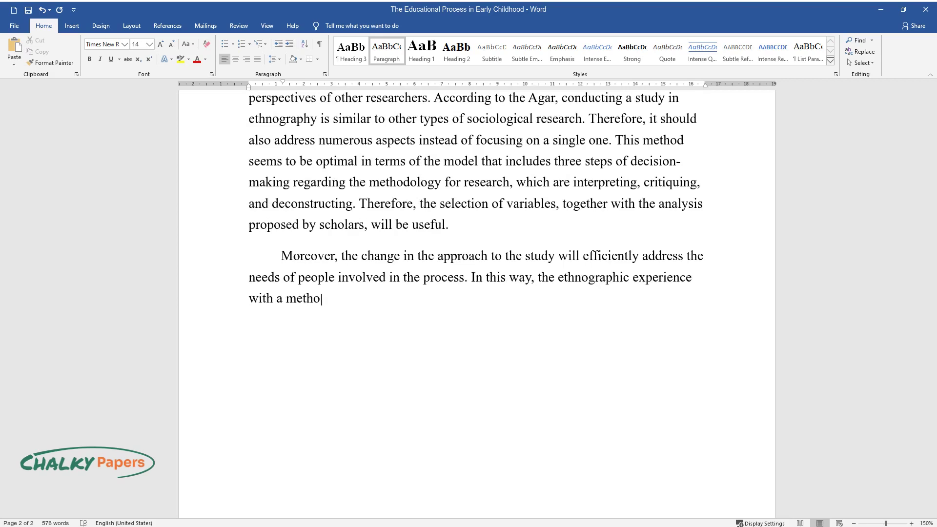
text(dology that emphasizes the signific)
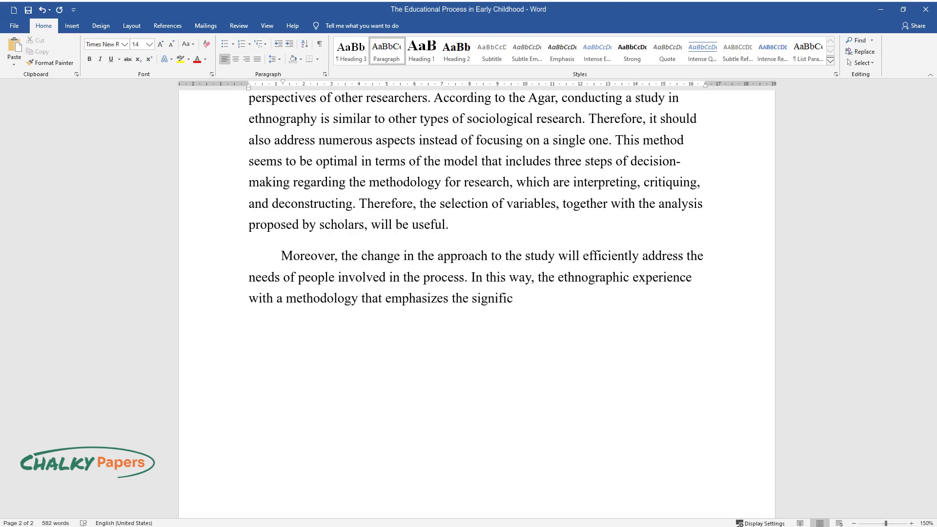
text(ance of this aspect will be complem)
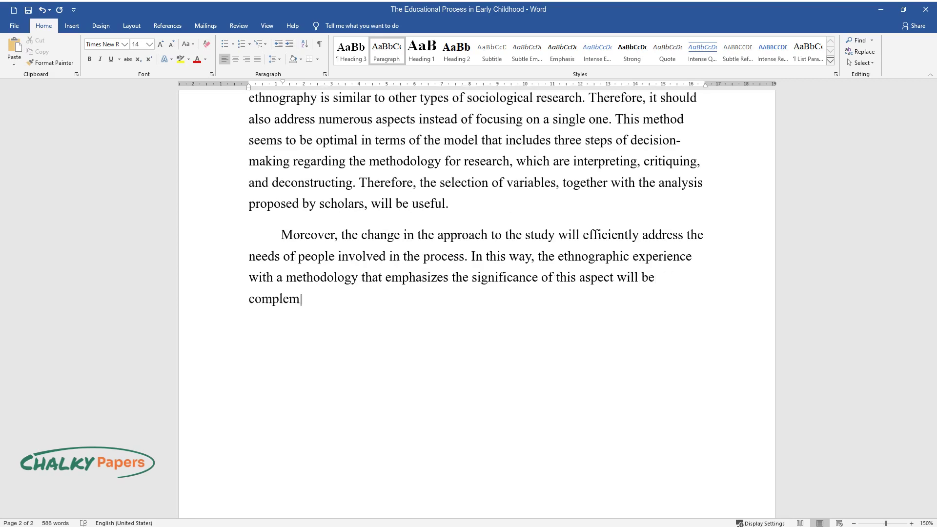
Complete the sentence with "by the consideration of parents and teachers in accordance with the collaborative, community-based, and participatory approach."
text(ented by the consideration of paren)
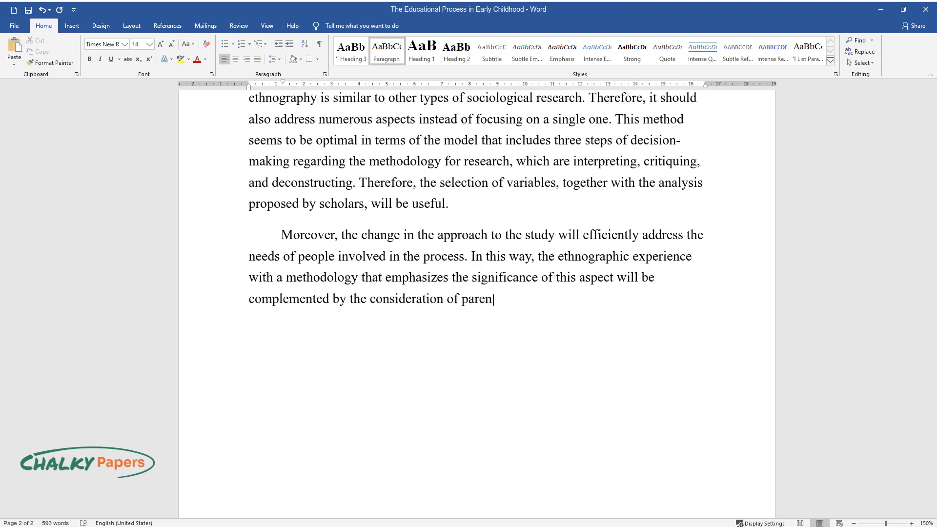
text(ts and teachers in accordance with t)
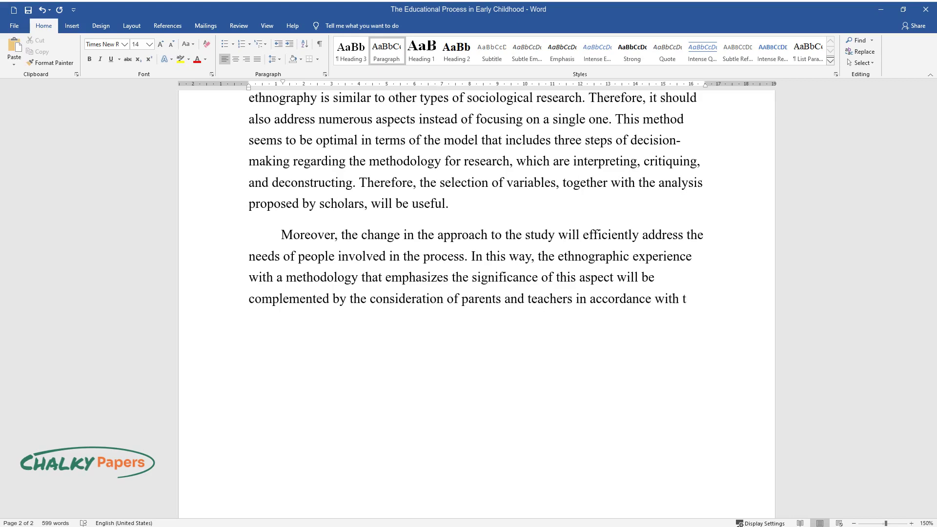
text(he collaborative, community-based, )
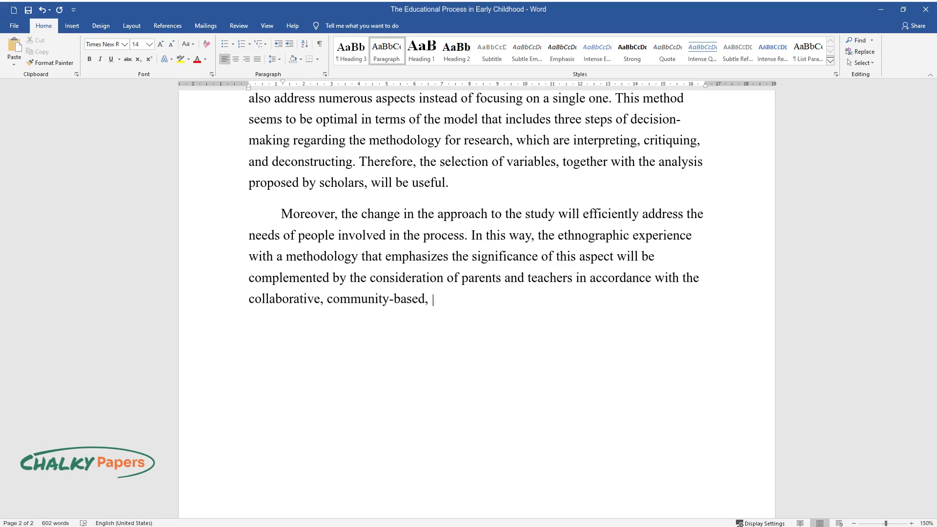
text(and participatory approach. To ensu)
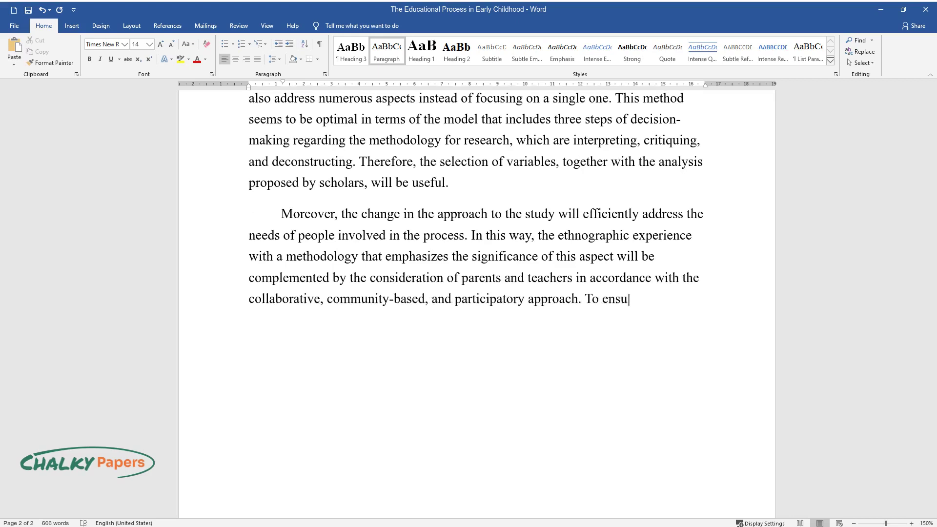
Write "To ensure its successful implementation, the visual culture theory will be added to further analysis of the study's outcome and its correspondence"
text(re its successful implementation, )
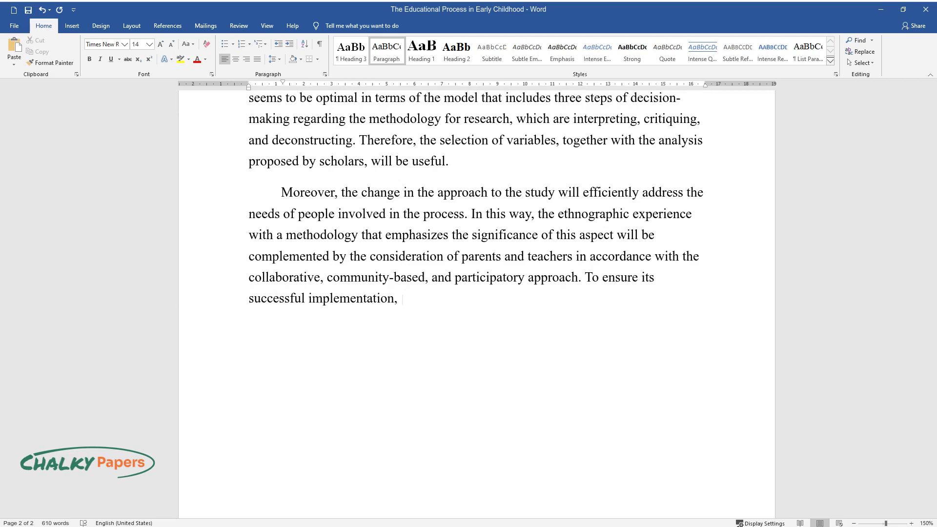
text(the visual culture theory will be a)
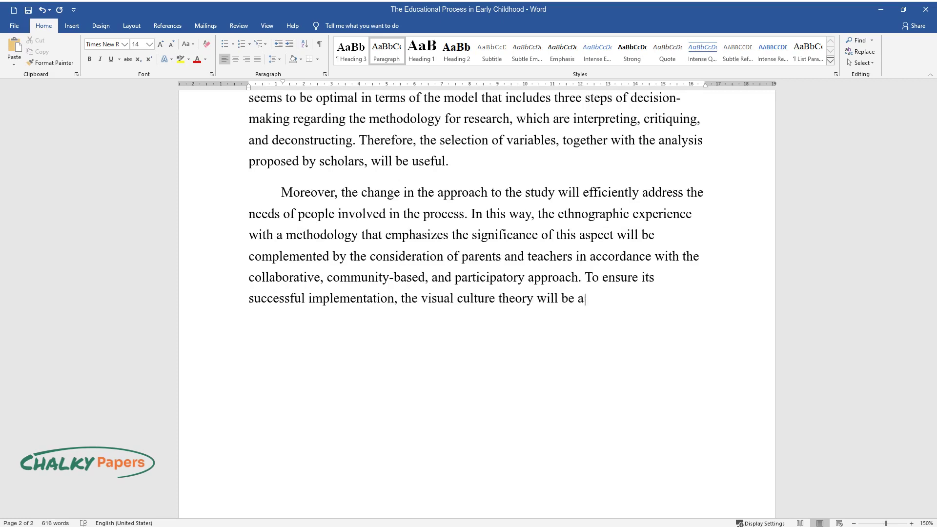
text(dded to further analysis of the stud)
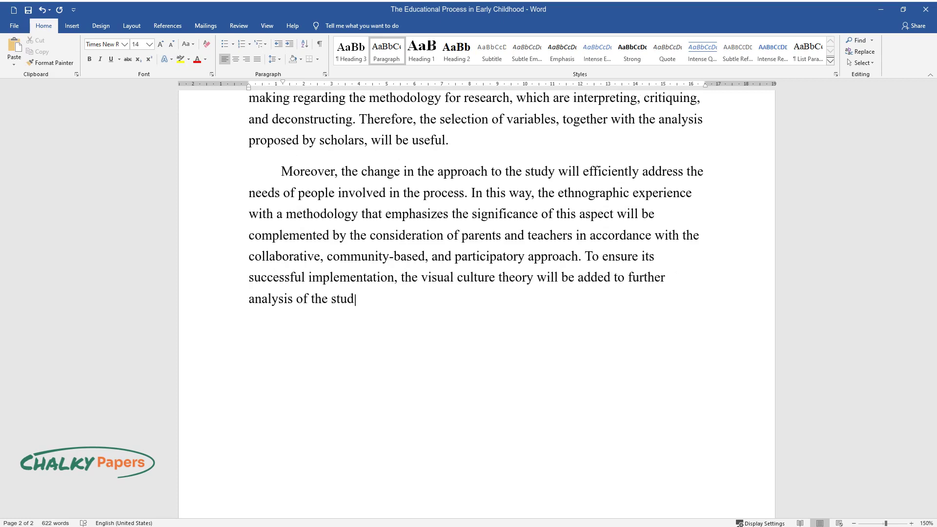
text(y's outcome and its correspondence)
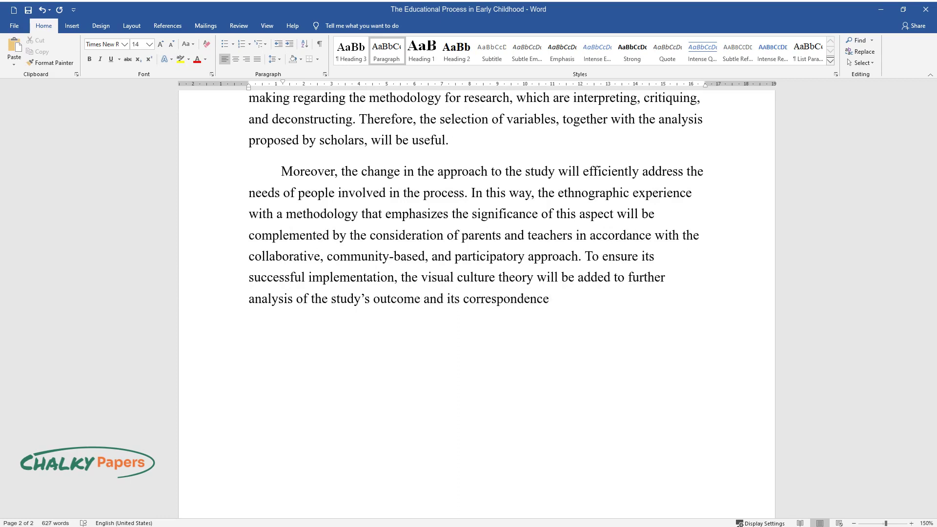
Finish the sentence with "to reality." and add "Consequently, it can be applied to the context of teachers' work and tested for efficiency."
text( to reality. Consequently, it can be)
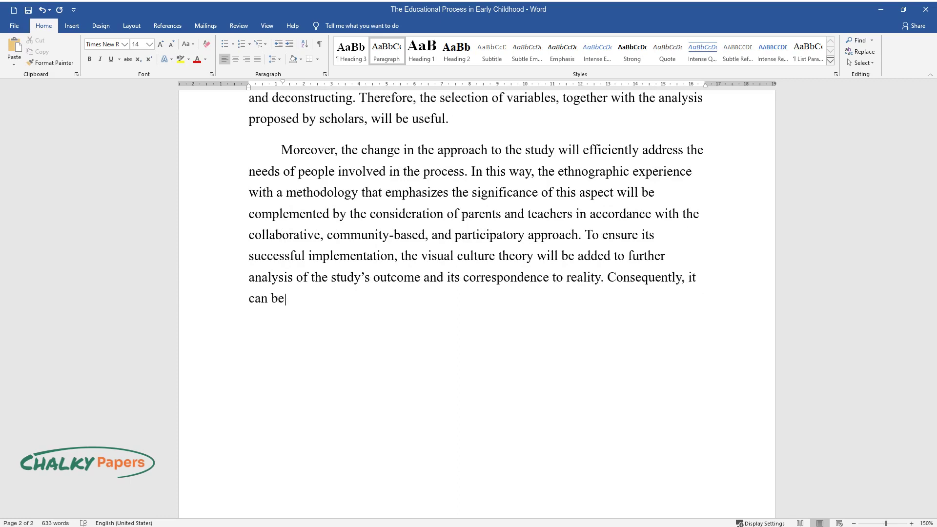
text( applied to the context of teachers)
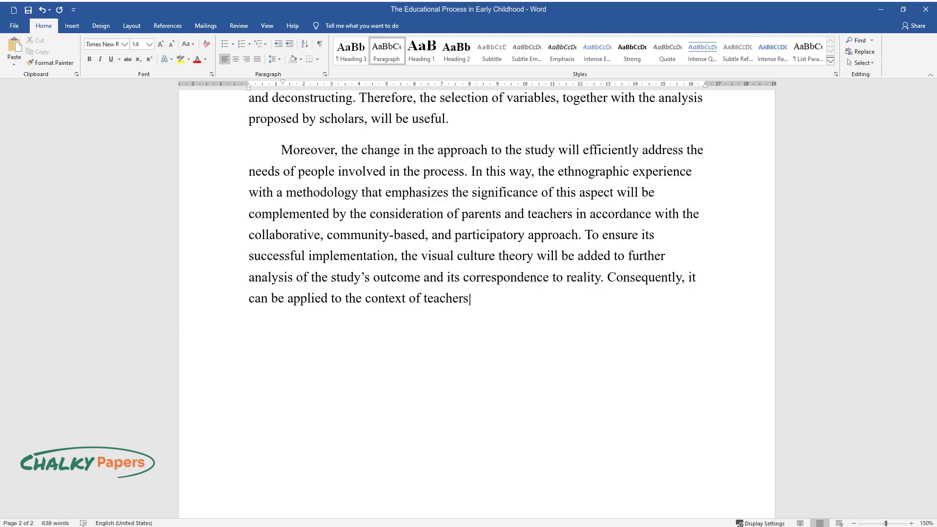
text(' work and tested for efficiency. T)
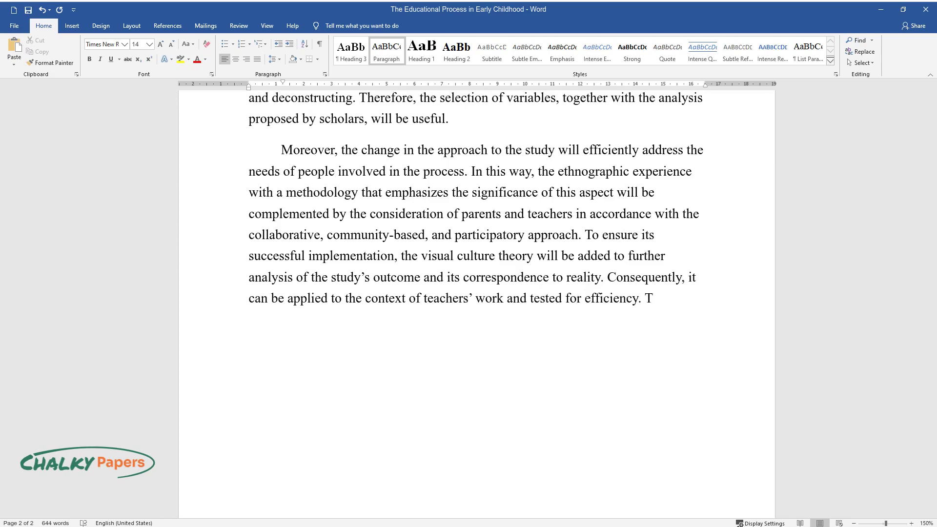
End the paragraph with "Thus, the existing theories and concepts support the necessity to use a complex approach instead of the division into qualitative and quantitative studies."
text(hus, the existing theories and conc)
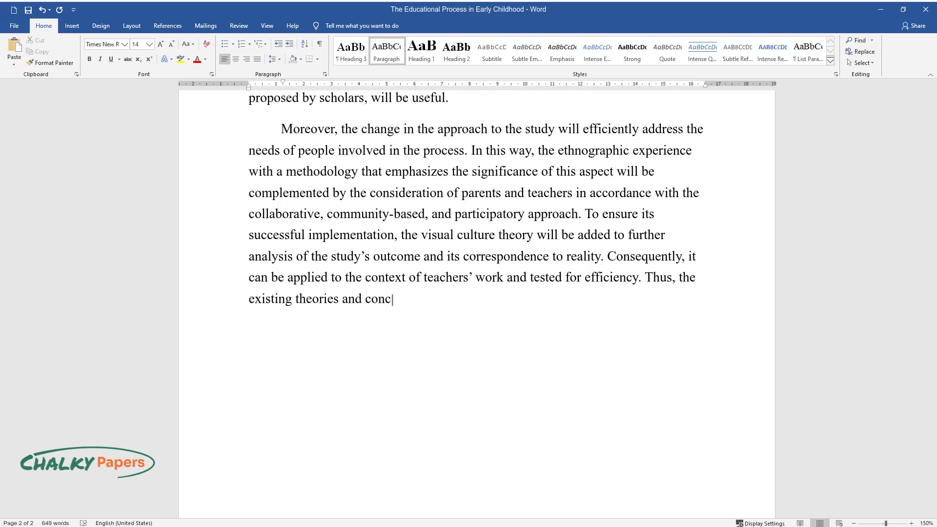
text(epts support the necessity to use a)
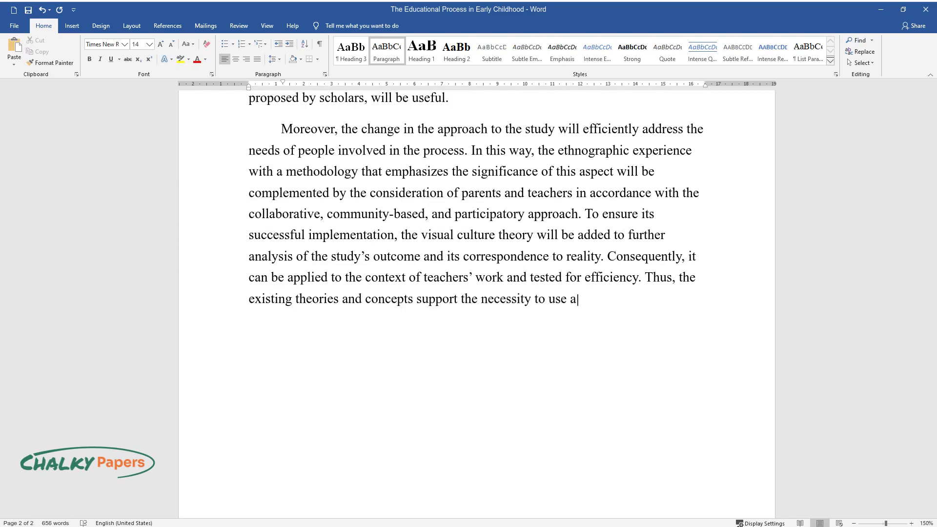
text( complex approach instead of the div)
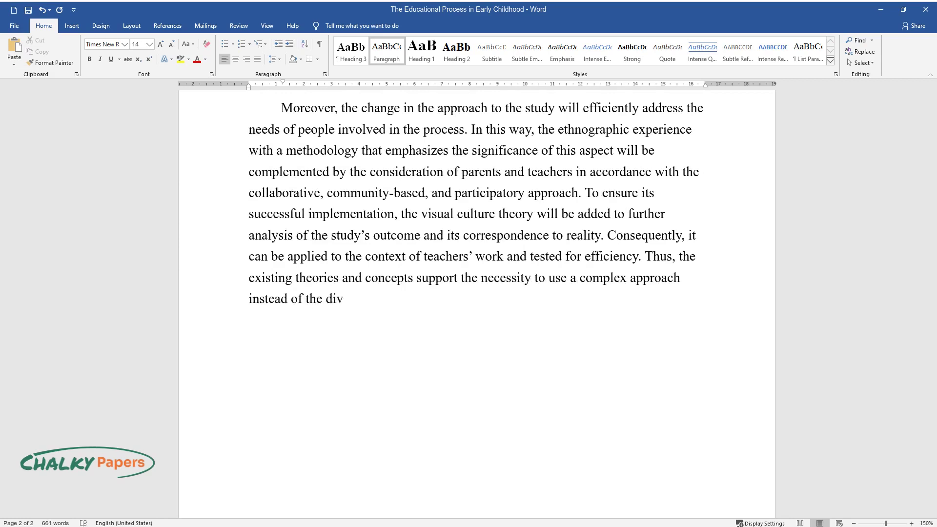
text(ision into qualitative and quantita)
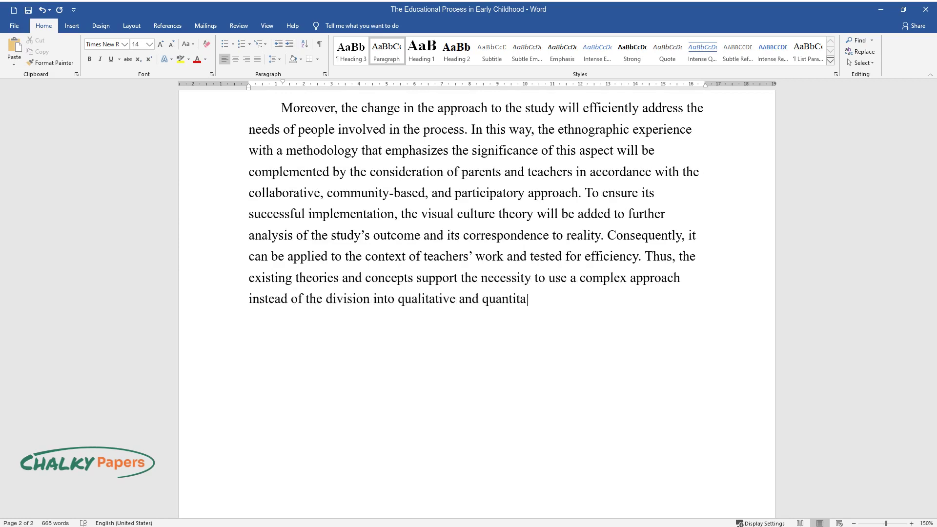
text(tive studies.)
Add the section title "Common and Divergent Themes in the Readings" in the Heading 2 style below the paragraph
key(Return)
text(Com)
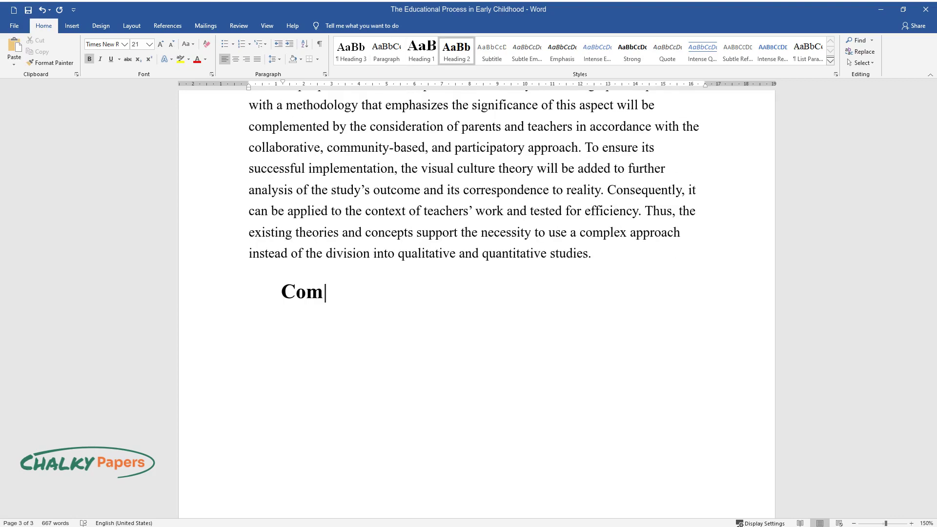
text(mon and Divergent Themes in the Readings)
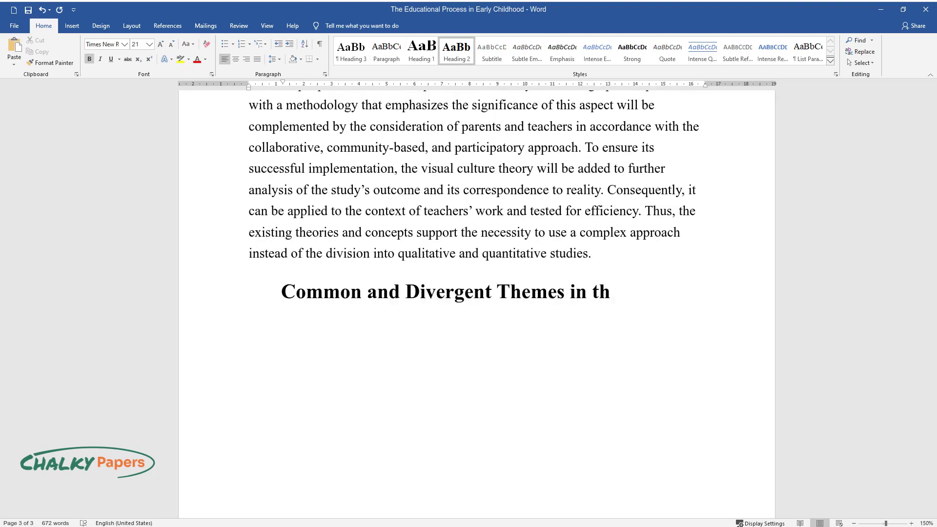
key(Return)
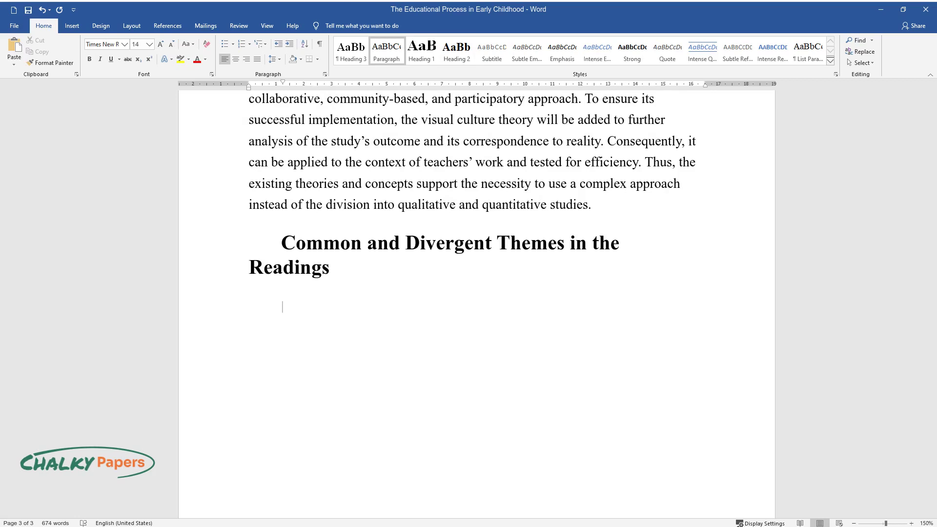
Open the section with "The previous literature on the topic adds to the issue by considering a variety of factors."
text(The previous literature on the t)
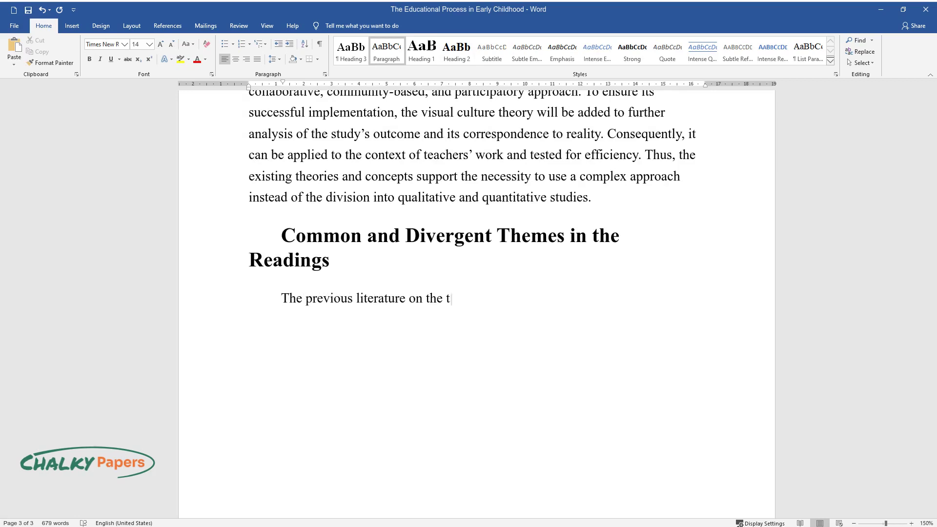
text(opic adds to the issue by consideri)
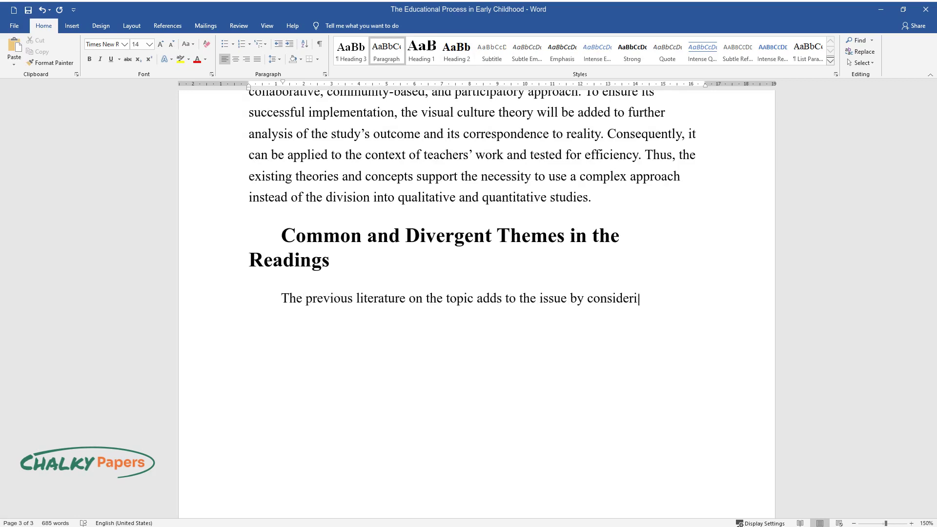
text(ng a variety of factors. Most scho)
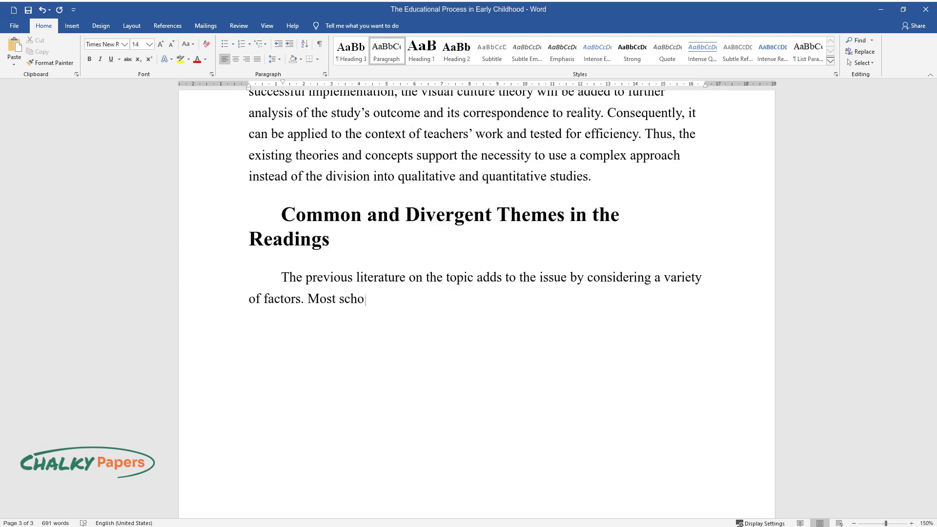
Continue the paragraph with "Most scholars focus on culture and context as determinants of the present-day situation regarding education in early childhood."
text(lars focus on culture and context)
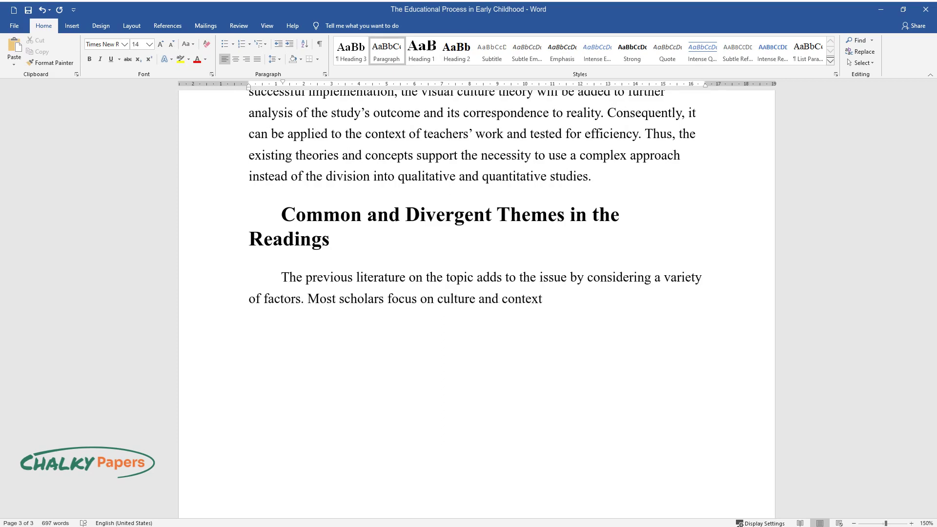
text( as determinants of the present-day )
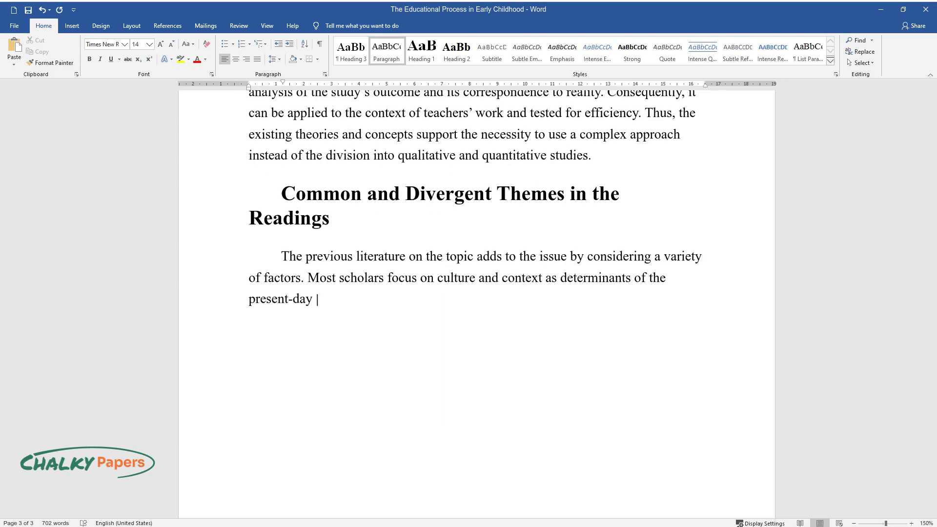
text(situation regarding education in e)
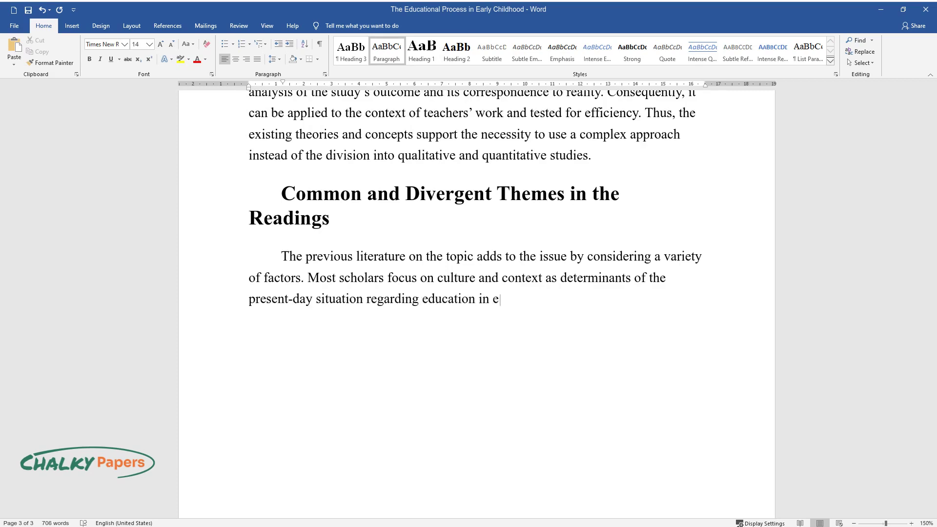
text(arly childhood. This stance corresp)
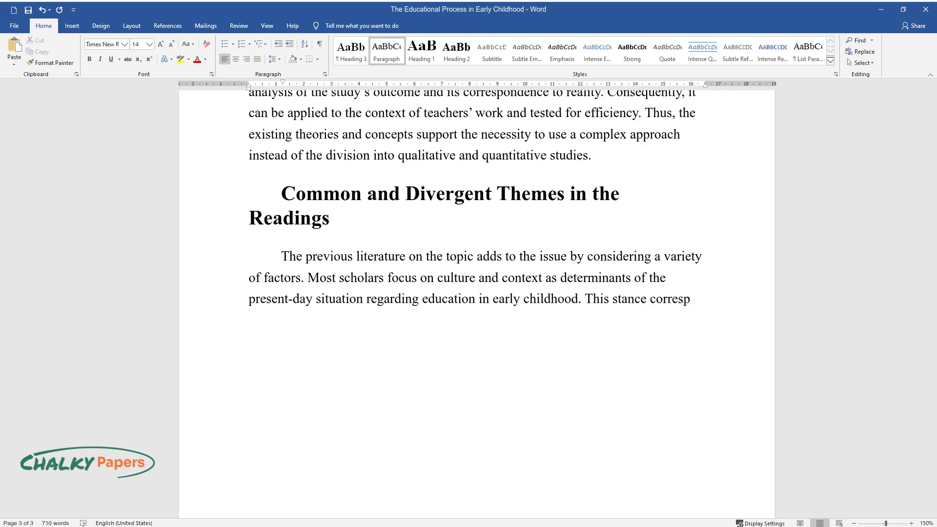
Write "This stance corresponds to the qualitative type of research since it implies the provision of comprehensive data on the issues under consideration."
text(onds to the qualitative type of re)
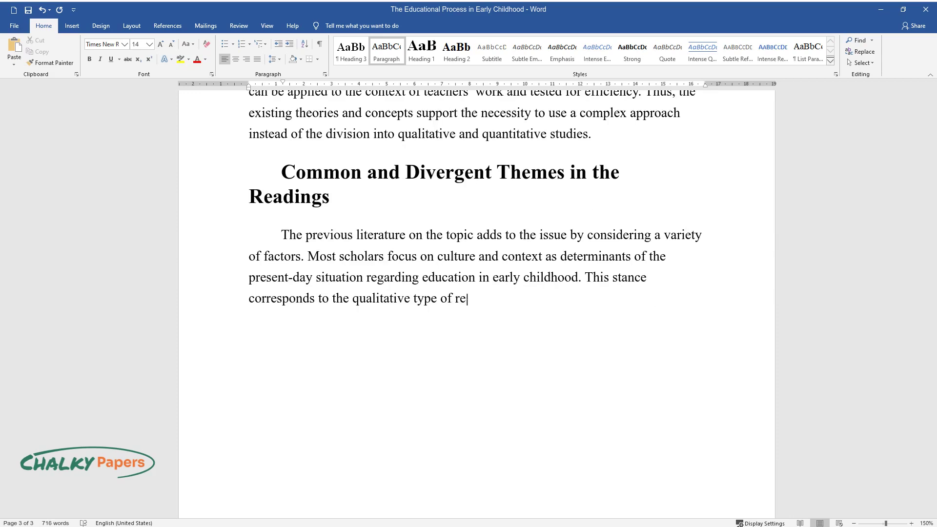
text(search since it implies the provisi)
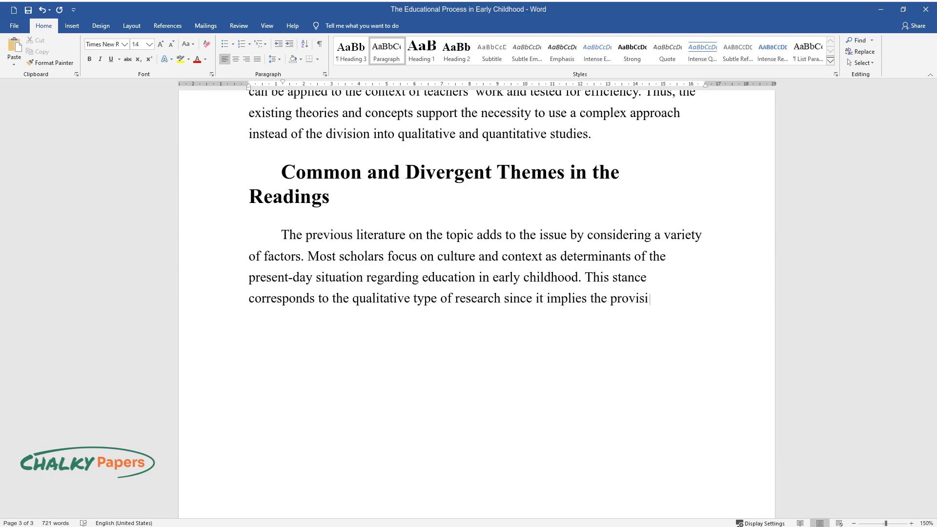
text(on of comprehensive data on the issues under consideration. In this c)
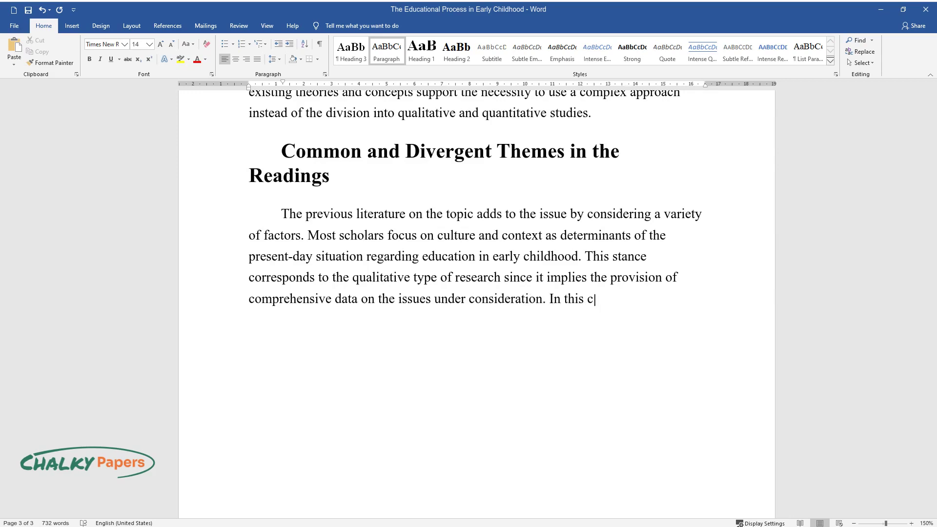
Add the sentence "In this case, the divergences are related to the selection of varying variables depending on the increased focus on either culture or the context."
text(ase, the divergences are related t)
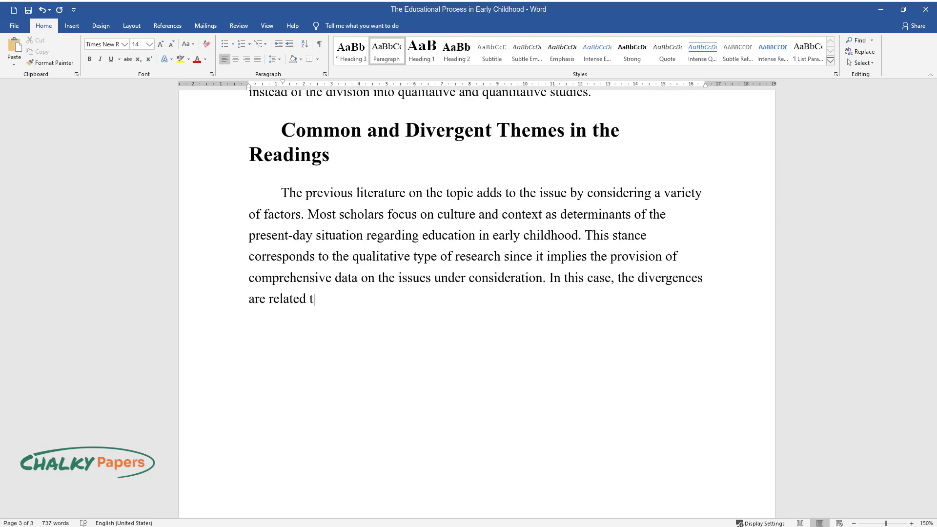
text(o the selection of varying variable)
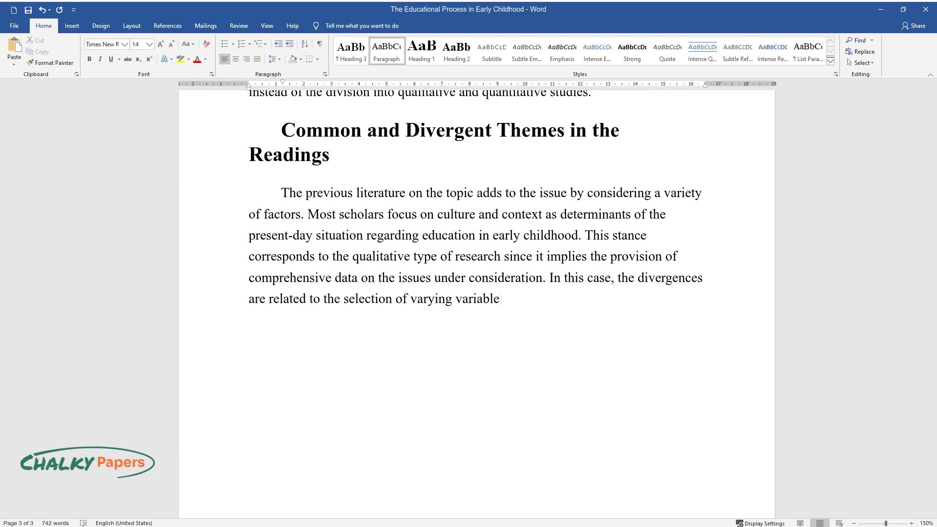
text(s depending on the increased focus)
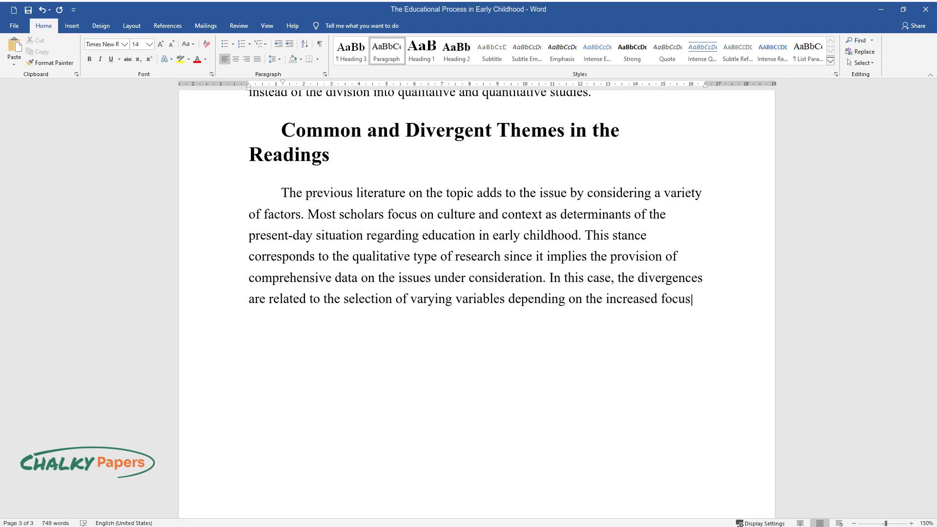
text( on either culture or the context. )
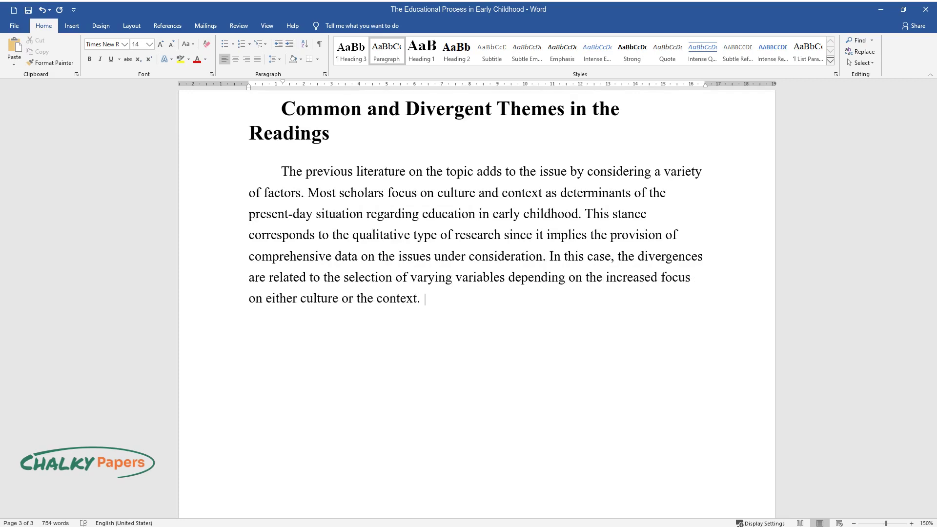
Close the paragraph with "Moreover, this approach creates excessive generalization and should be complemented by other methods."
text(Moreover, this approach creates ex)
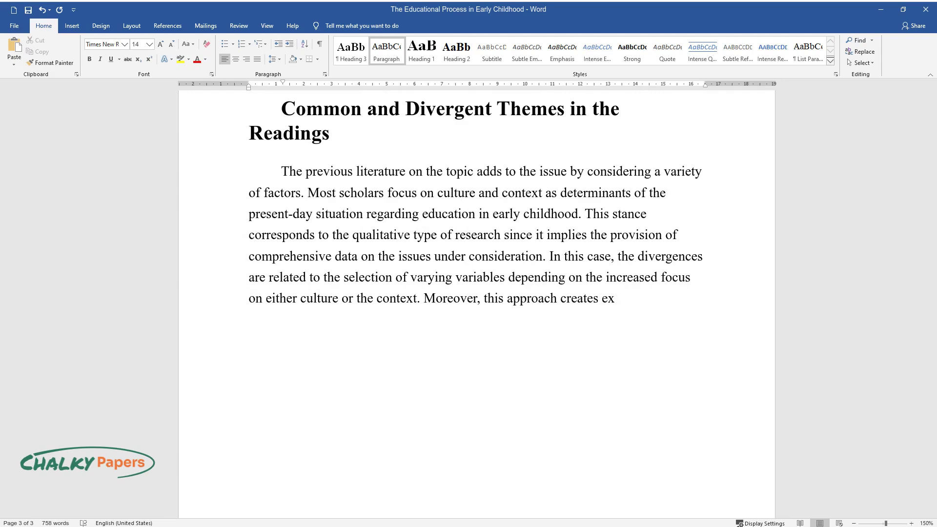
text(cessive generalization and should b)
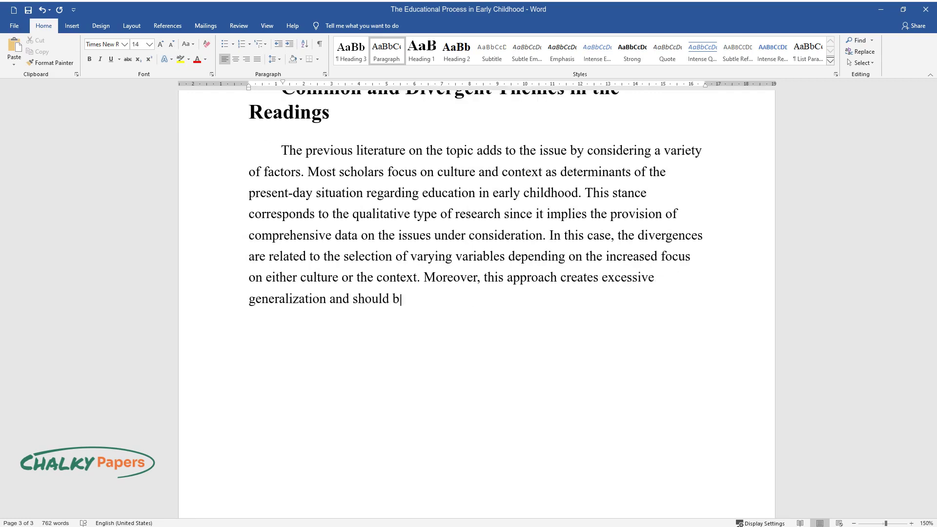
text(e complemented by other methods.)
Start a new paragraph with "The situation with the qualitative studies on education is quite the opposite of the one with qualitative research."
key(Return)
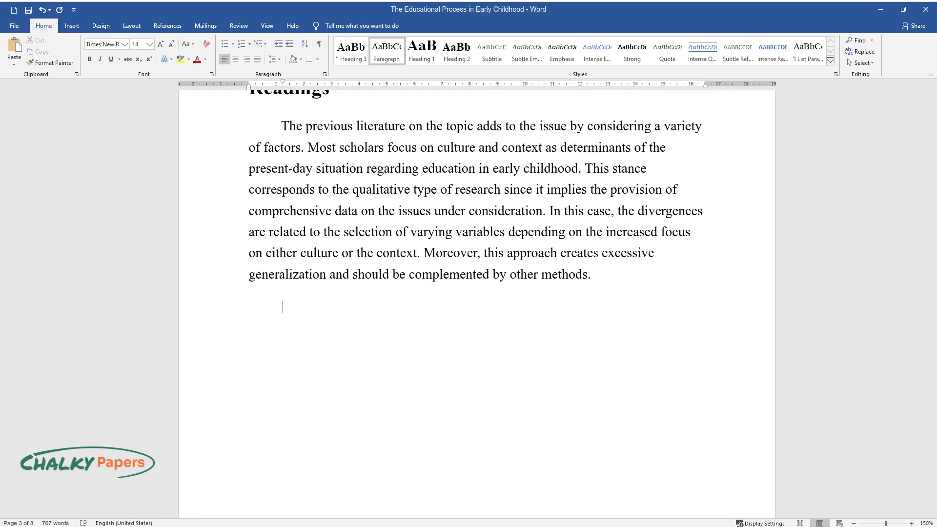
text(The situation with th)
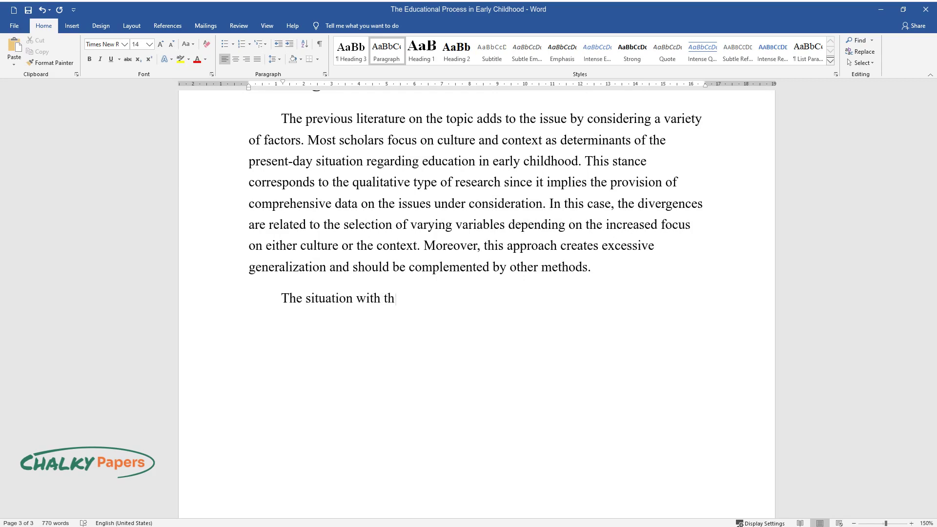
text(e qualitative studies on education )
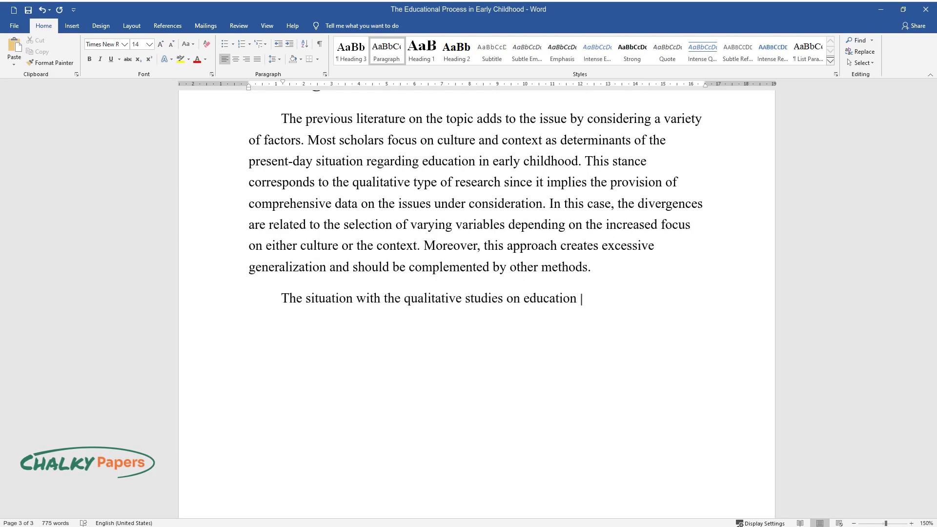
text(is quite the opposite of the one wi)
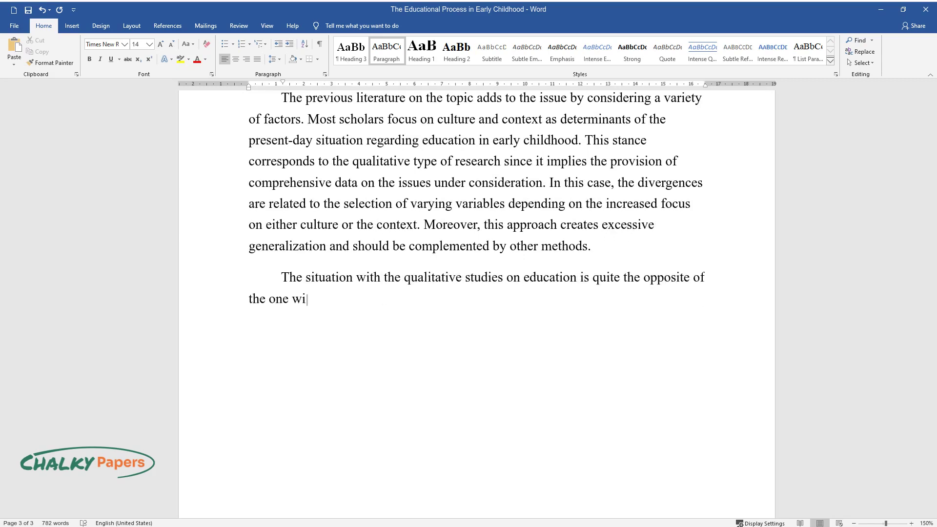
text(th qualitative research. Another popu)
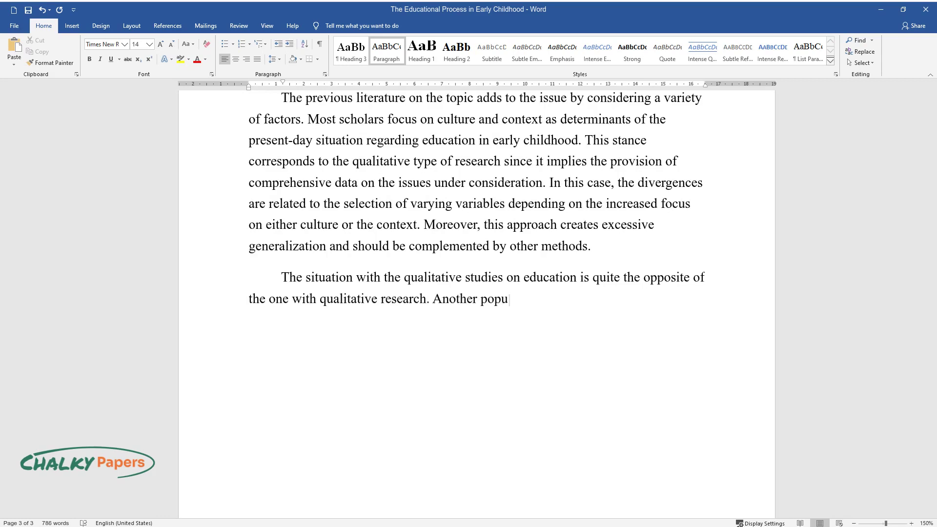
Continue with "Another popular theme in the scholarly works devoted to the learning process of children is the consideration of all actors in the process."
text(lar theme in the scholarly works de)
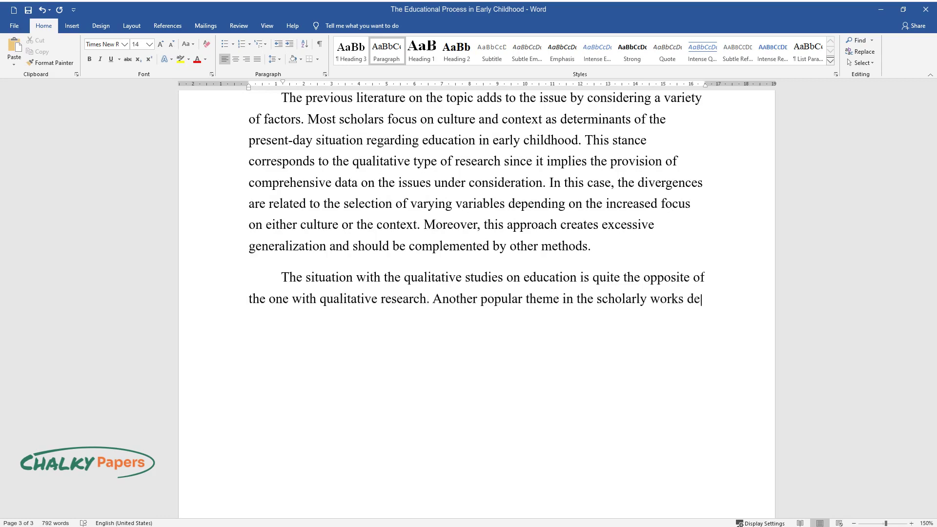
text(voted to the learning process of chi)
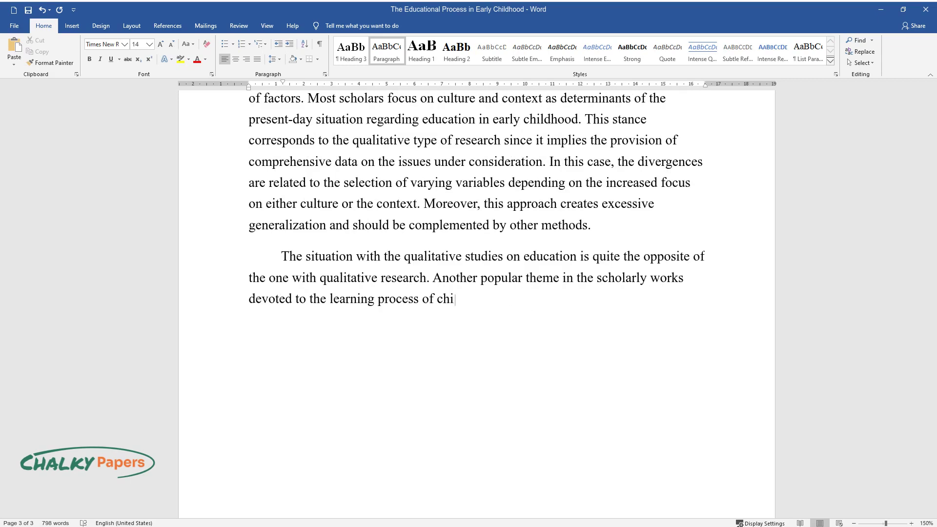
text(ldren is the consideration of all ac)
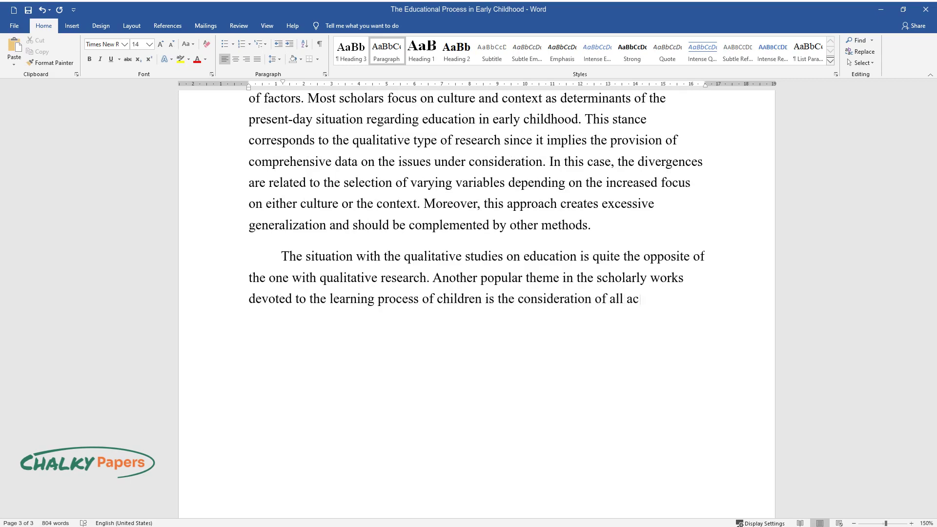
text(tors in the process. It is examined best with the use of quant)
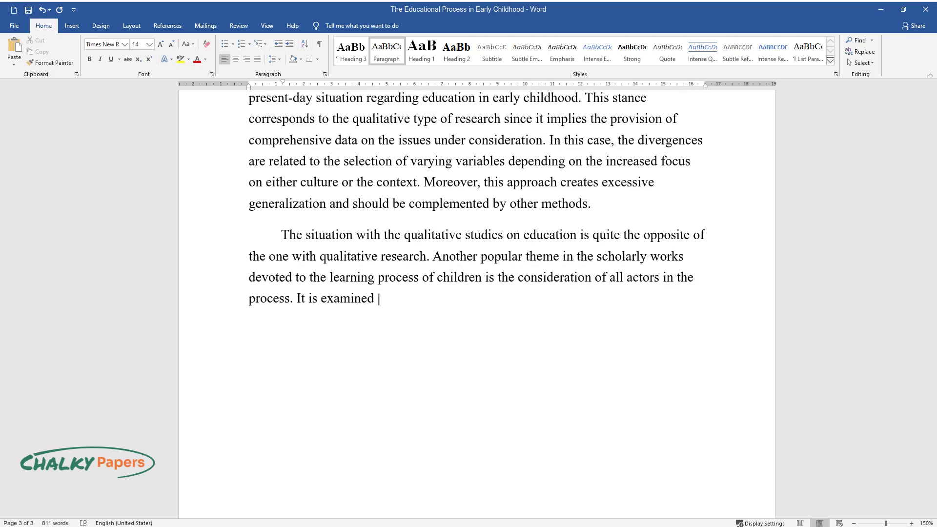
Complete the sentence "It is examined best with the use of quantitative data since they reflects on precise aspects in a more efficient way."
text(itative d)
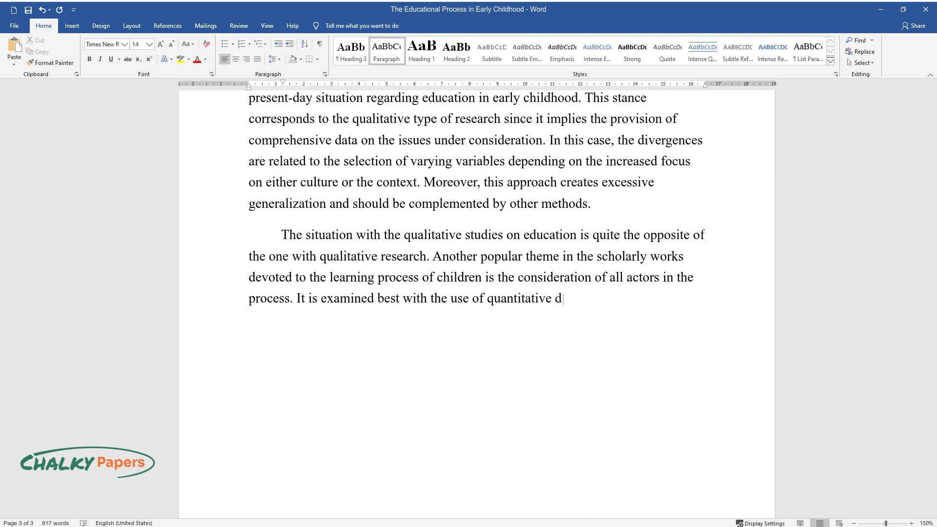
text(ata since they reflects on precise a)
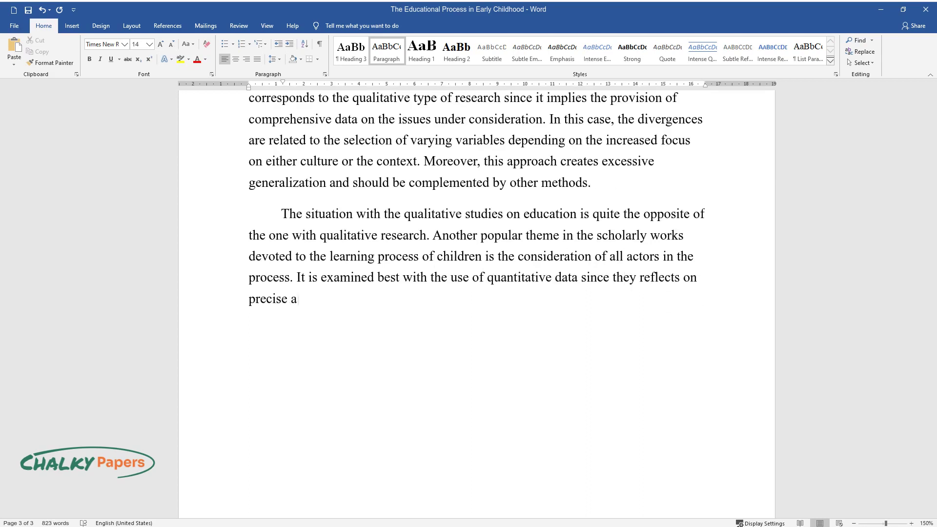
text(spects in a more efficient way. Neve)
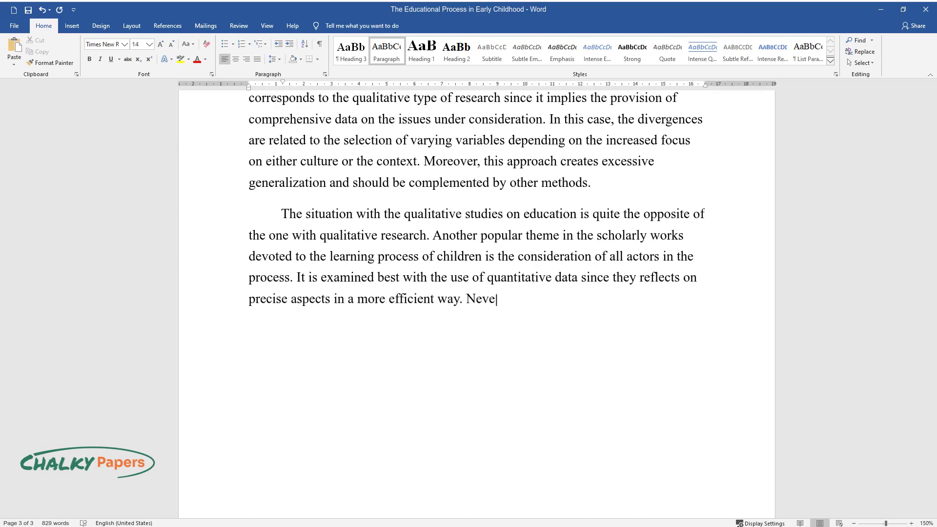
Write "Nevertheless, the case of a sample group of children with their parents and teachers can be different from other groups."
text(rtheless, the case of a sample grou)
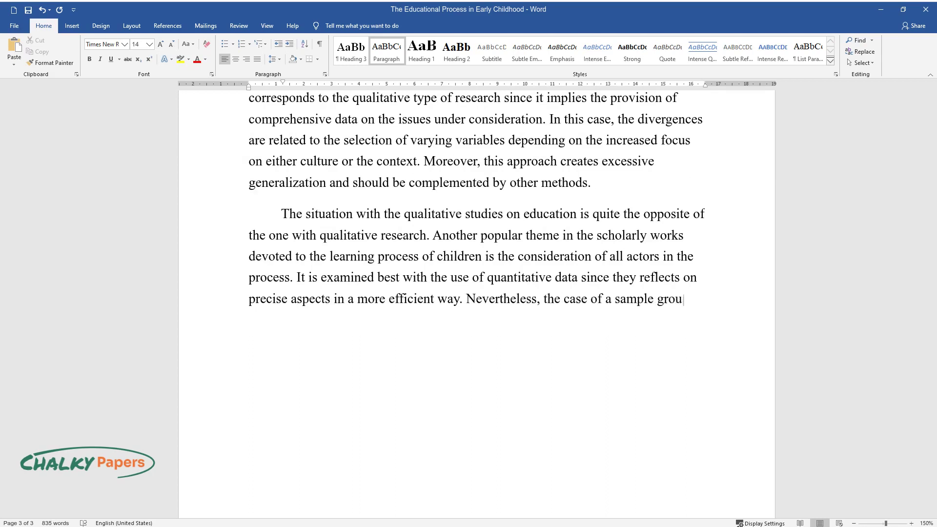
text(p of children with their parents and)
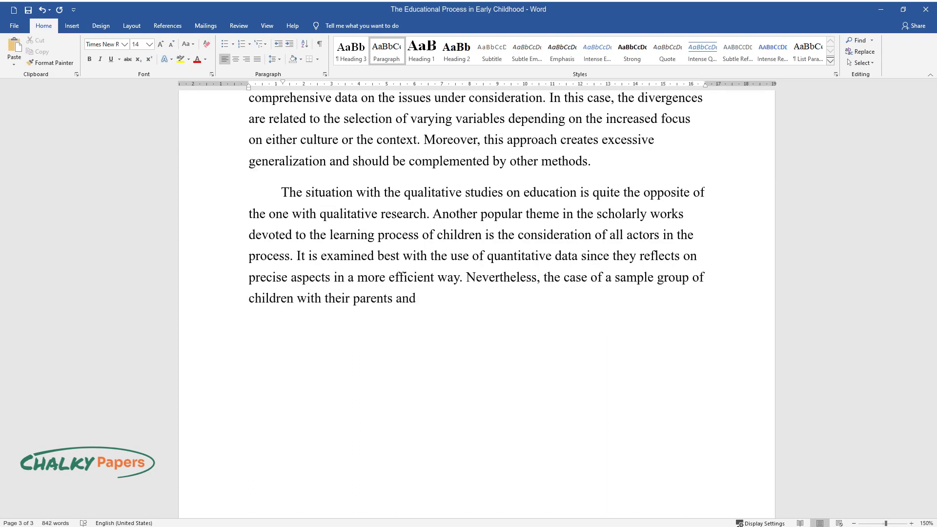
text( teachers can be different from othe)
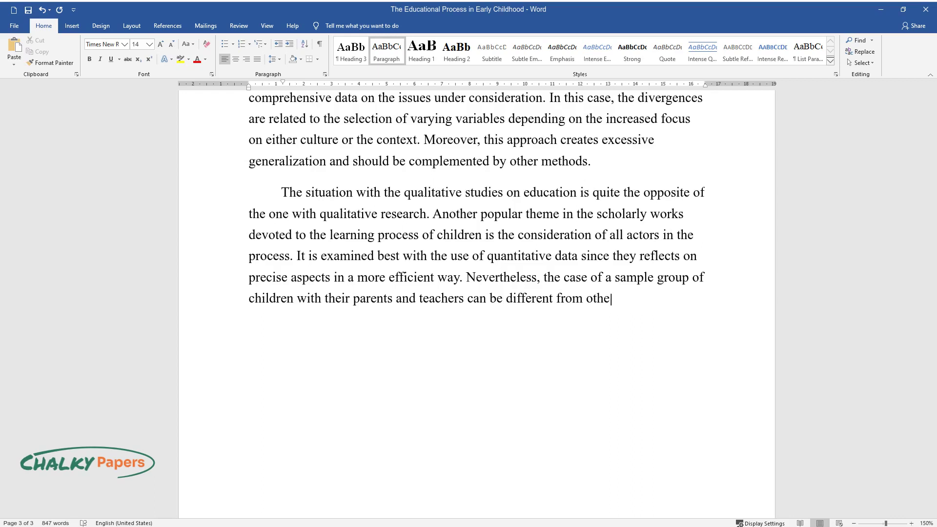
text(r groups. From this perspective, the divergen)
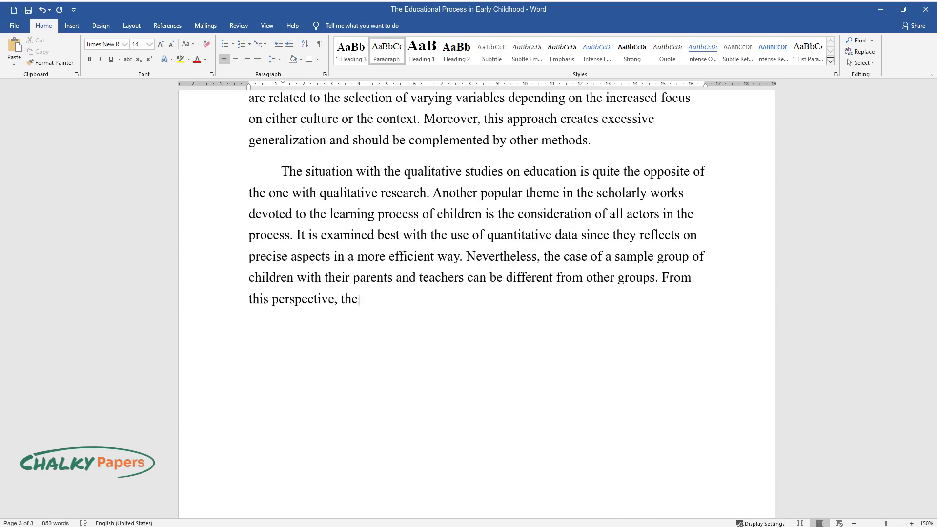
Finish the sentence with "in the way the scholars examine the theme is in the varying results of their studies due to the use of different contexts."
text(ce in the way the scholars)
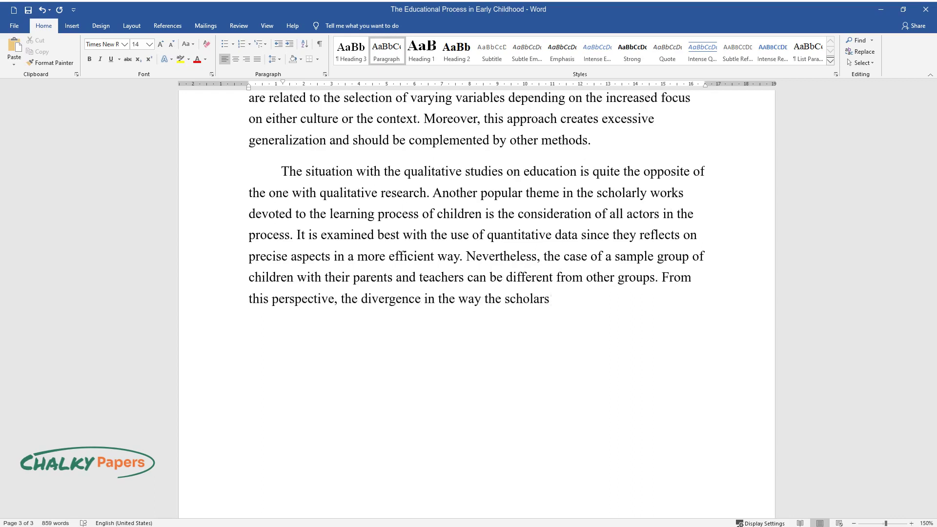
text( examine the theme is in the varying)
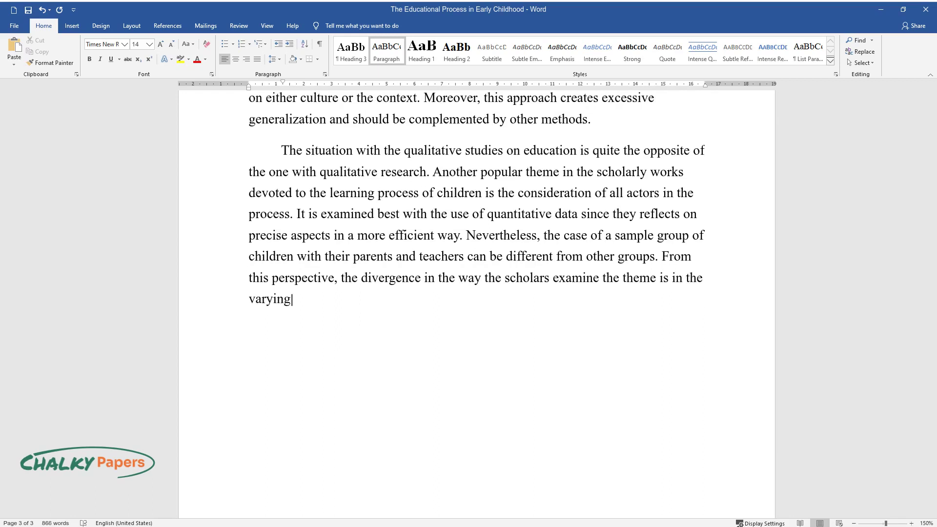
text( results of their studies due to the)
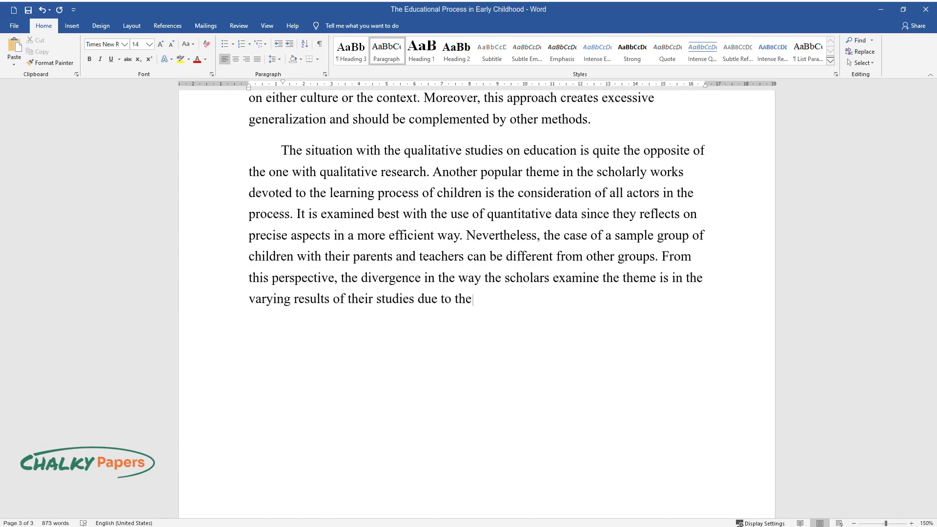
text( use of different contexts. Hence,)
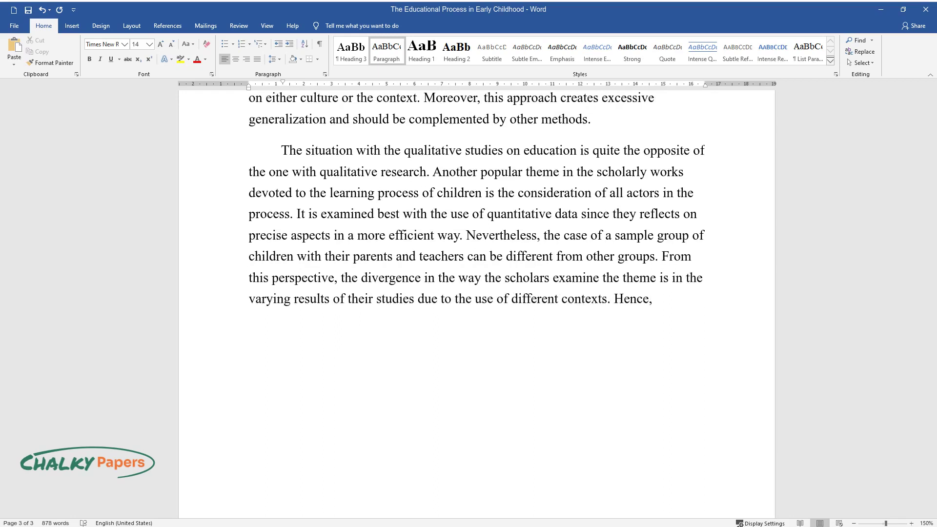
Close the paragraph with "Hence, they should be complemented by a general rule, which is a typical outcome of a qualitative study."
text( they should be complemented by a gen)
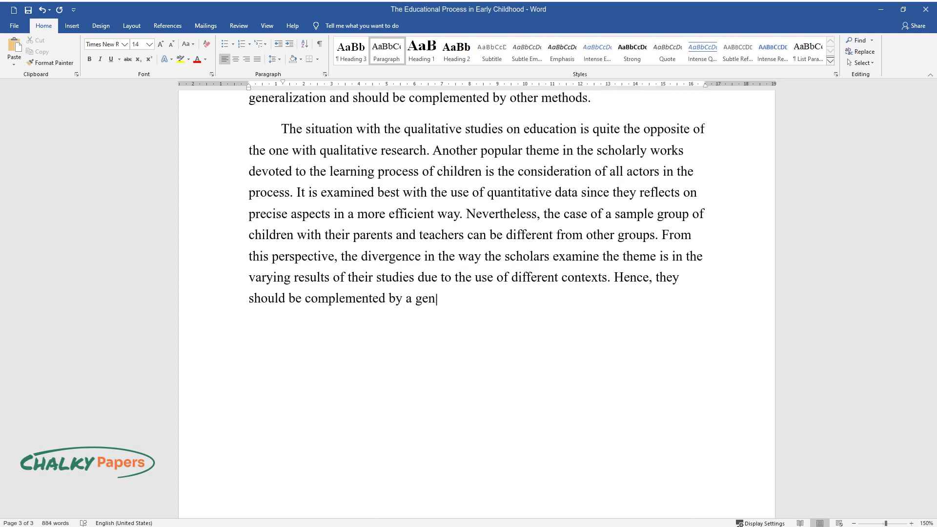
text(eral rule, which is a typical outcom)
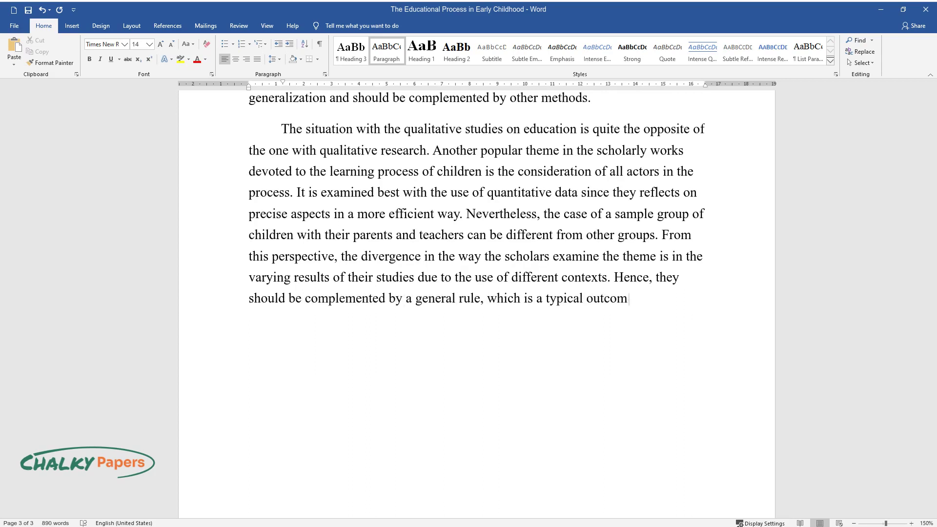
text(e of a qualitative study.)
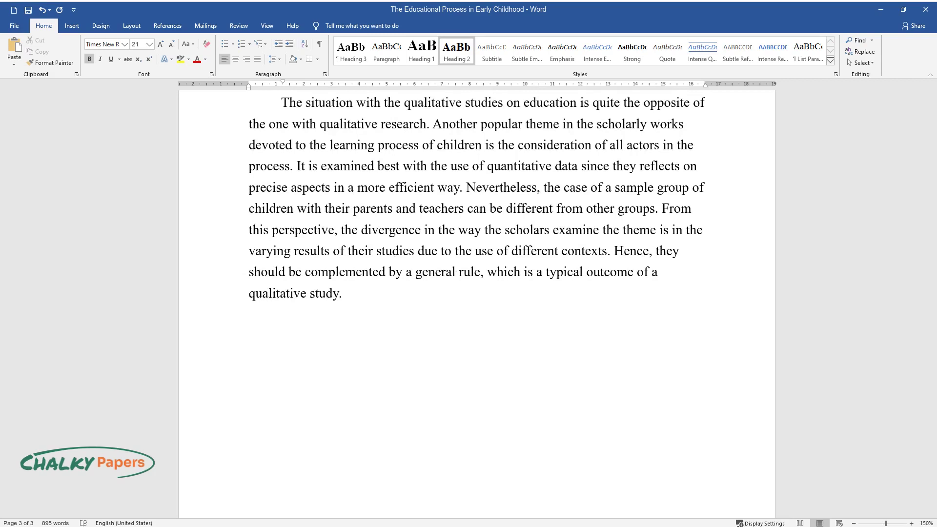
Add the Heading 2 section title "Personal Experiences and Perspectives" and start a new paragraph beneath it
text(Personal Experience)
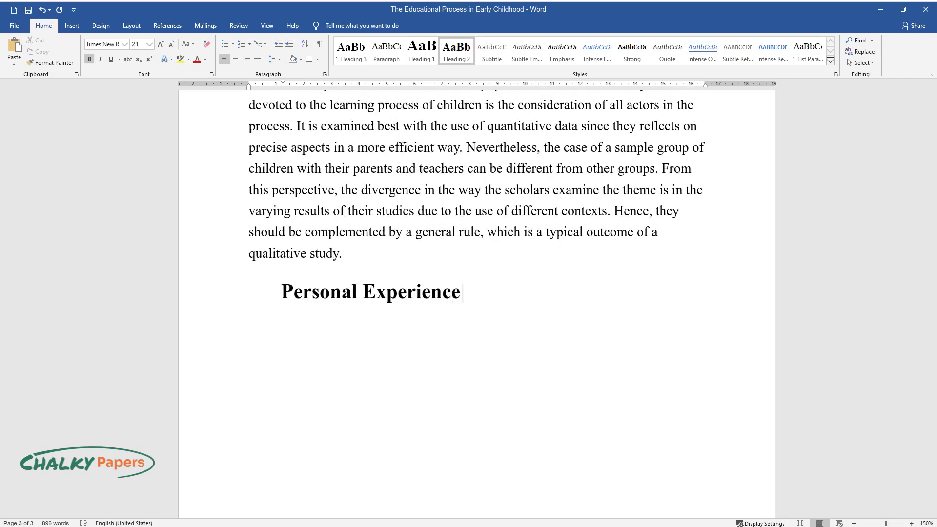
text(s and Perspectives)
key(Return)
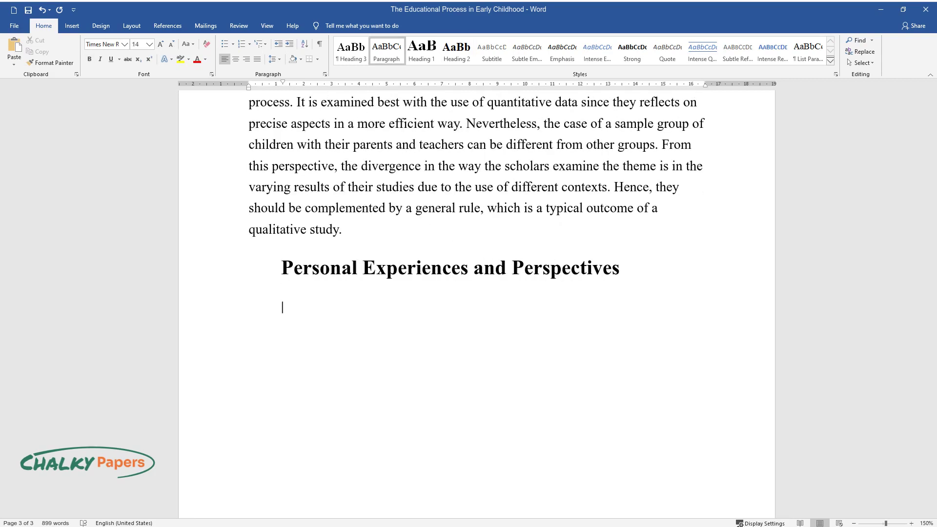
Open the section with "The benefits and drawbacks revealed in the paper and confirmed by the experience of professional educators fully correspond to my personal experience."
text(The benefits and draw)
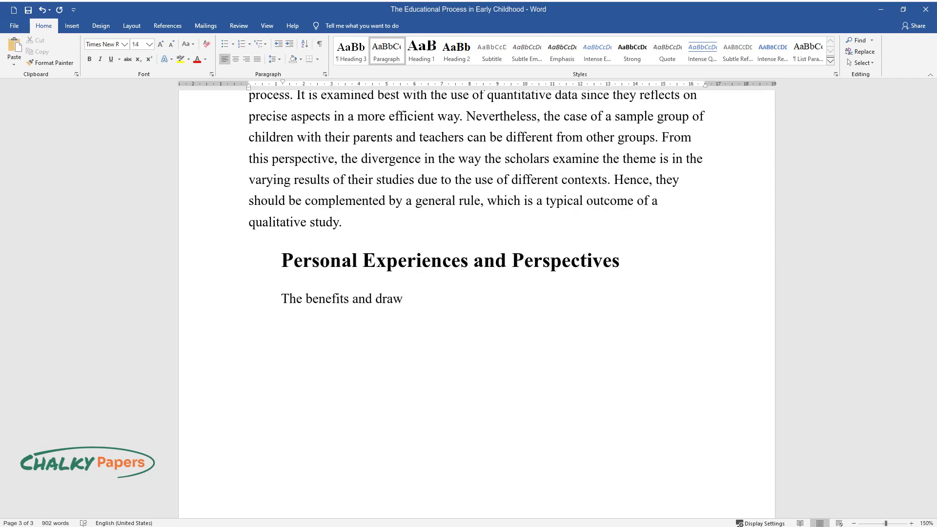
text(backs revealed in the paper and conf)
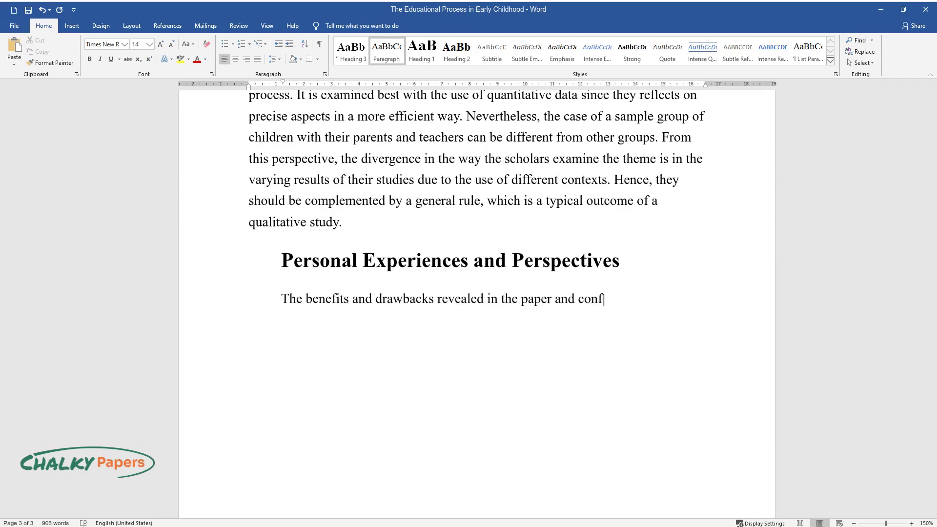
text(irmed by the experience of professi)
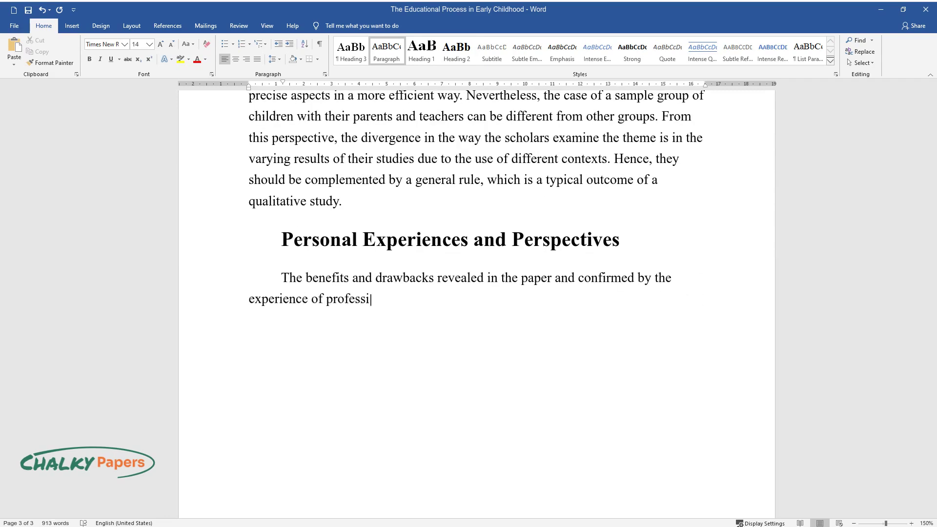
text(onal educators fully correspond to m)
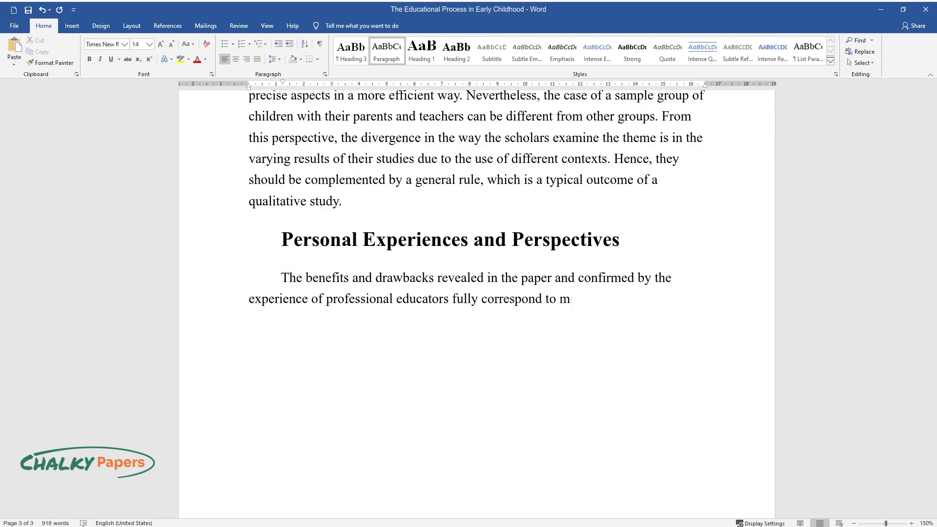
text(y personal experience. Indeed, the l)
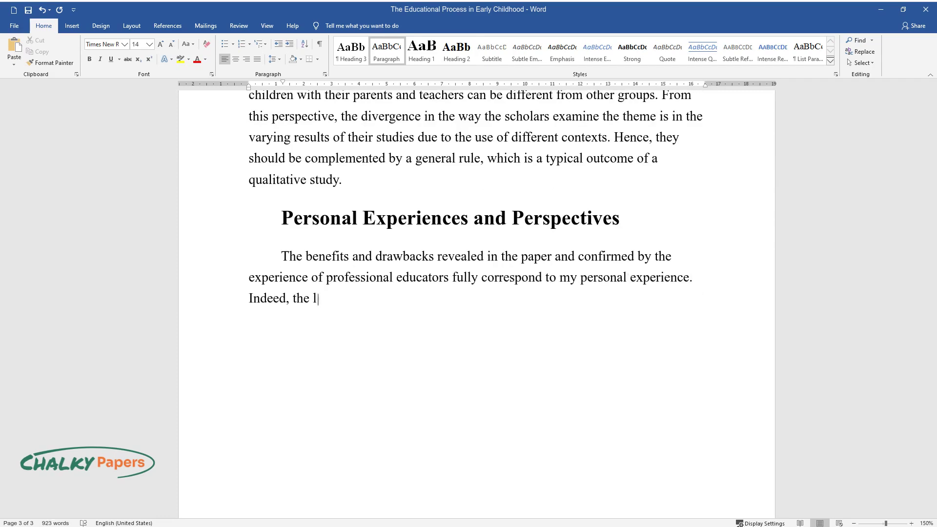
Complete the sentence "Indeed, the learning process for young children is a complicated task defined by a variety of external factors."
text(earning process for young children )
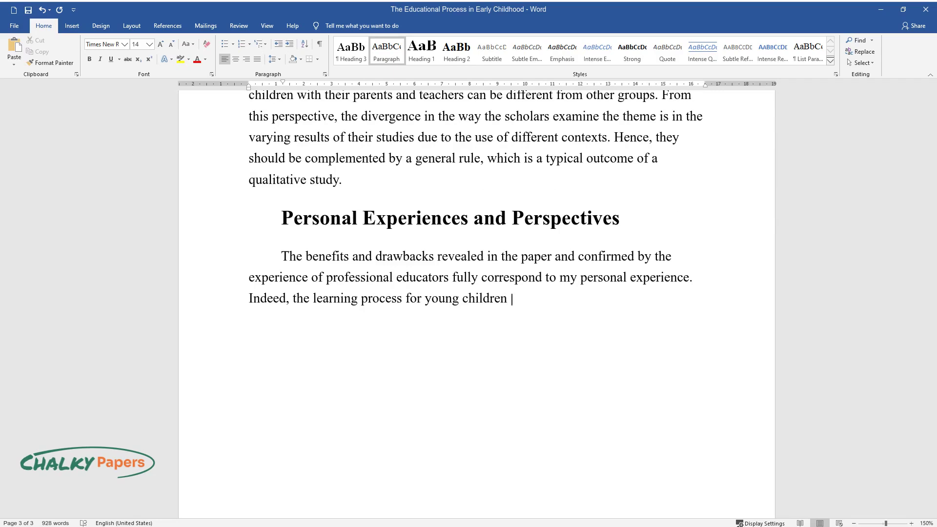
text(is a complicated task defined by a v)
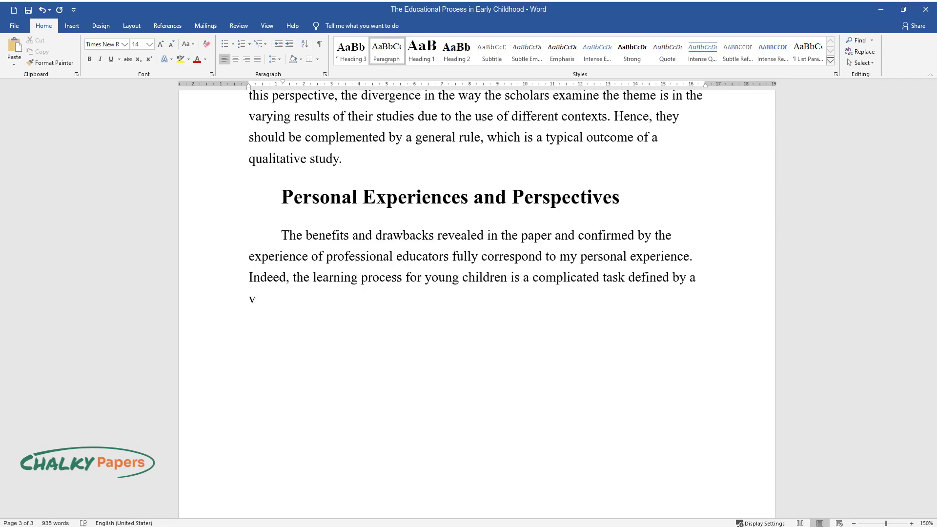
text(ariety of external factors. Therefor)
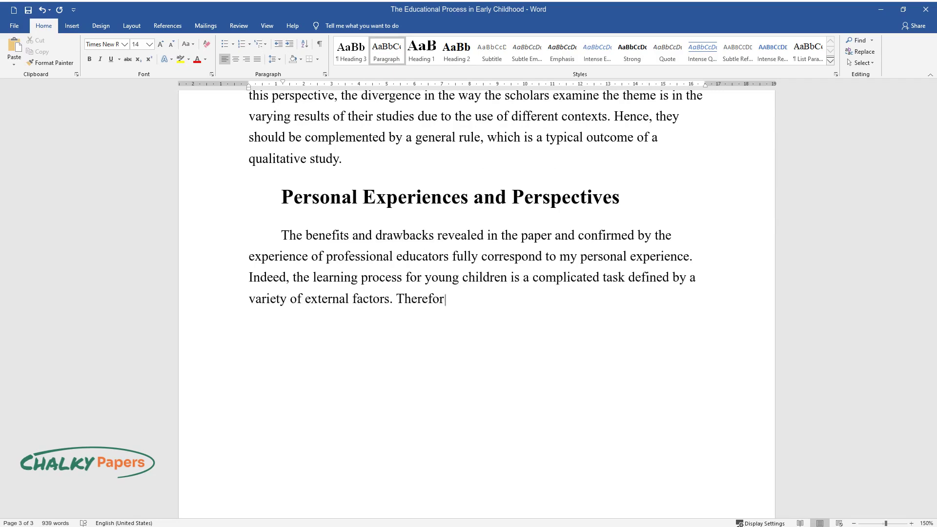
Write "Therefore, their inclusion in the study in full scope will correspond to the needs of people involved in the process."
text(e, their inclusion in the study in f)
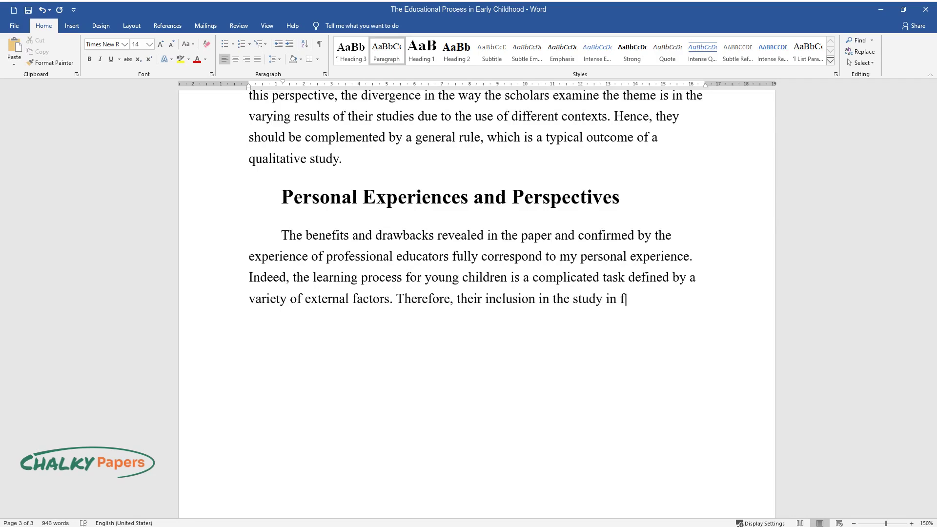
text(ull scope will correspond t)
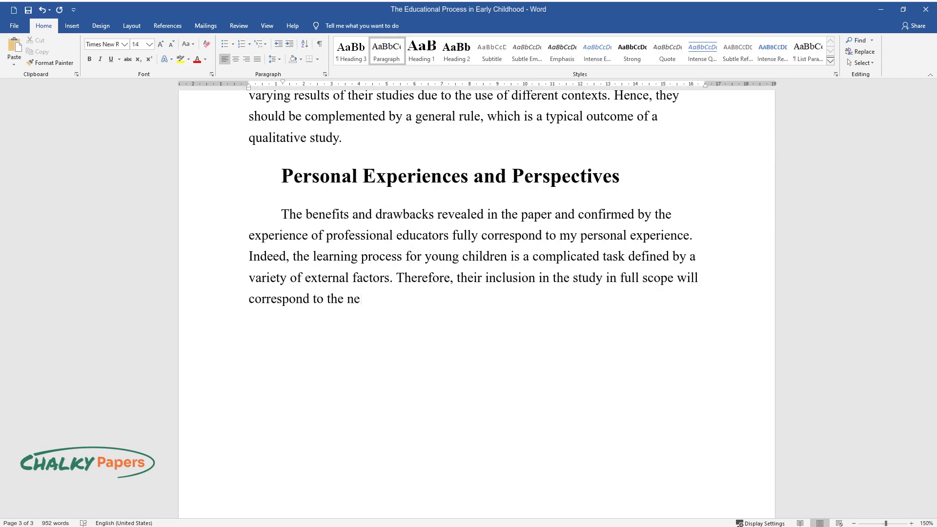
text(o the needs of people involved in the proces)
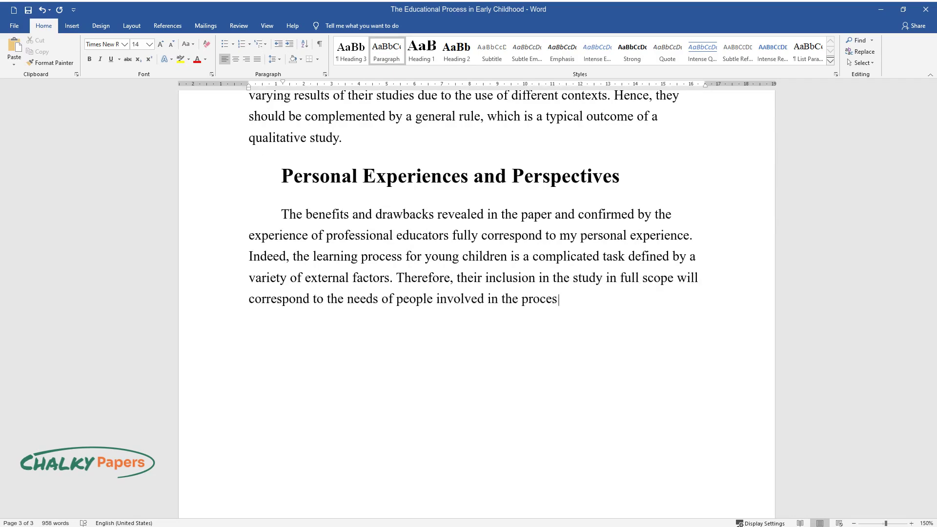
Begin a sentence with "However, in order to conduct such research with a significant number of variables and the use of numerous sources reflecting on the problem,"
text(s. However, in order to conduct suc)
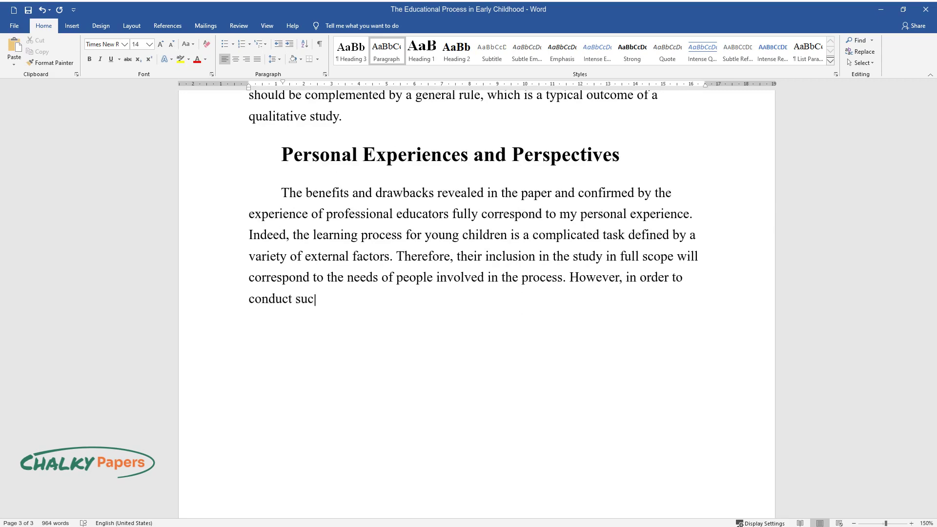
text(h research with a significant number)
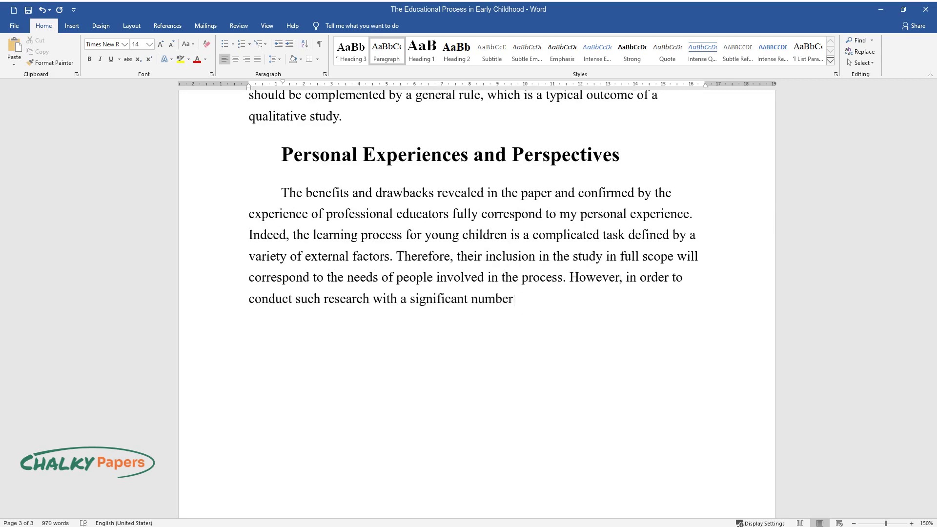
text( of variables and the use of numerous sources)
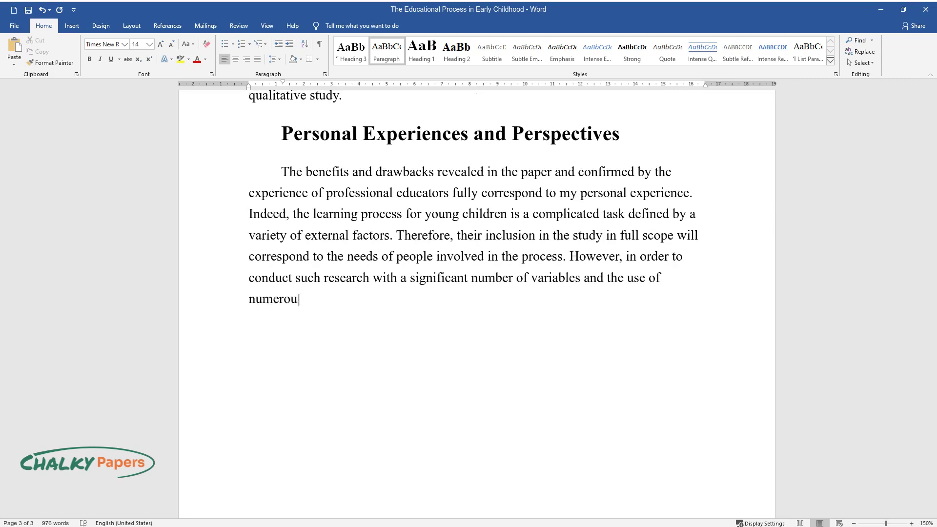
text( reflecting on the problem,)
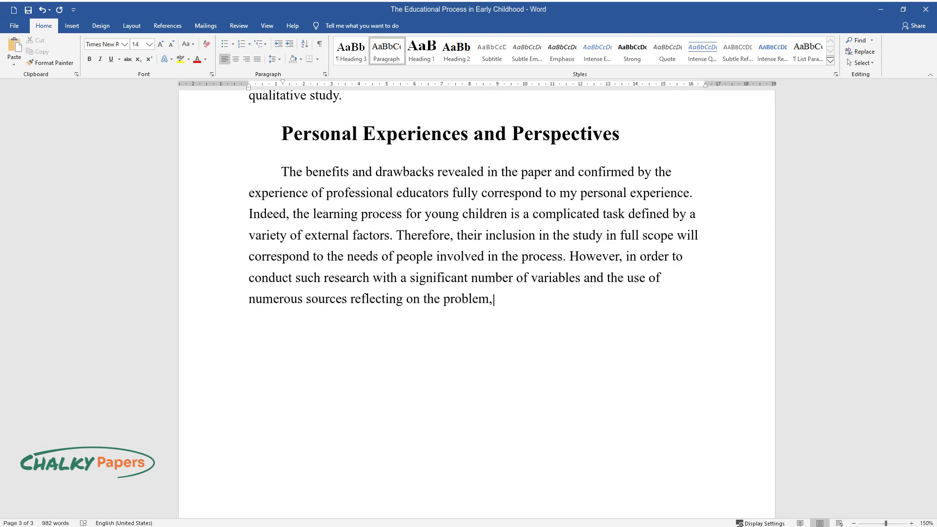
Complete the sentence with "it is essential to use the combination of qualitative and quantitative data."
text( it is essential to use the combina)
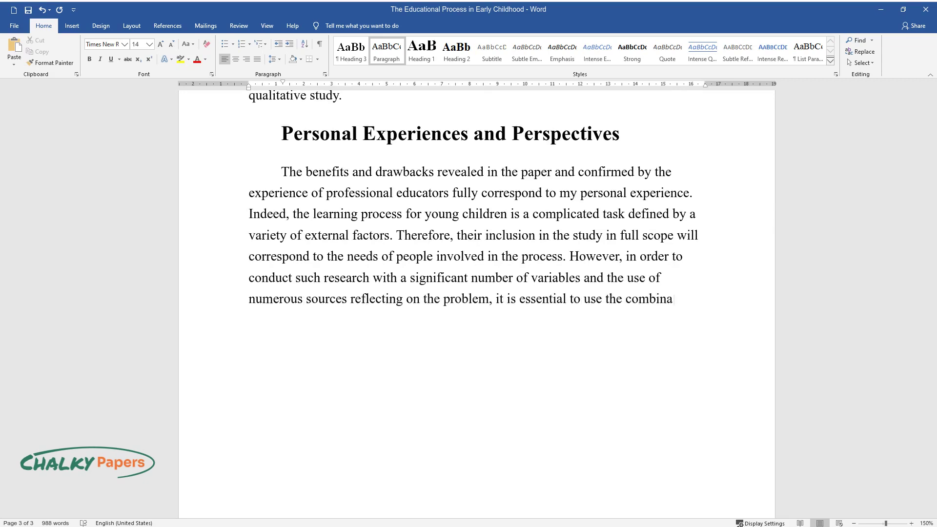
text(tion of qualitative and quantitative)
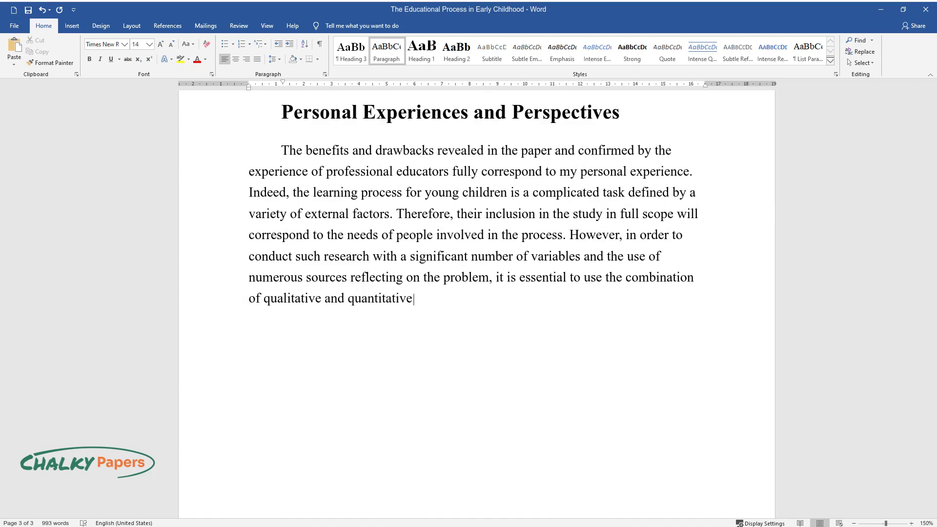
text( data. In this way, the objectives o)
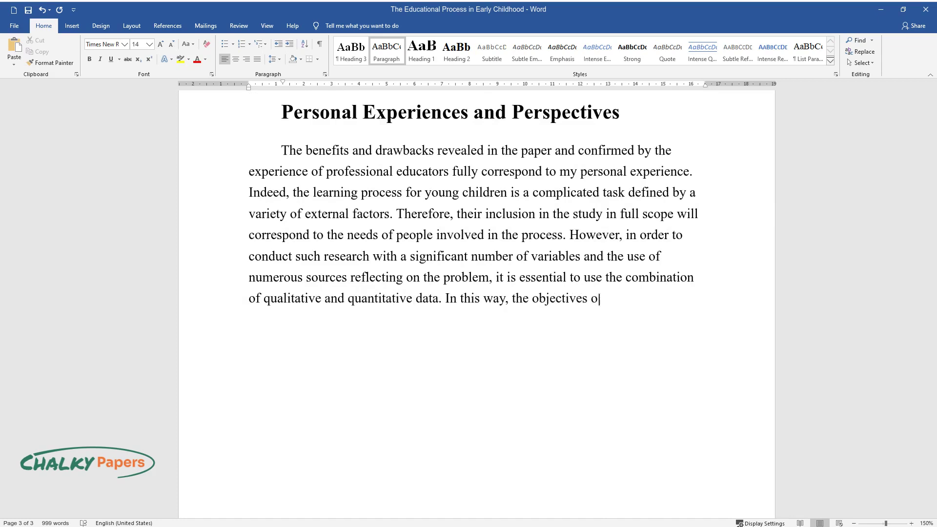
Write "In this way, the objectives of researchers related to the attempts to improve the process of education for this category of students will be efficiently addressed."
text(f researchers related to the attempts to improve the )
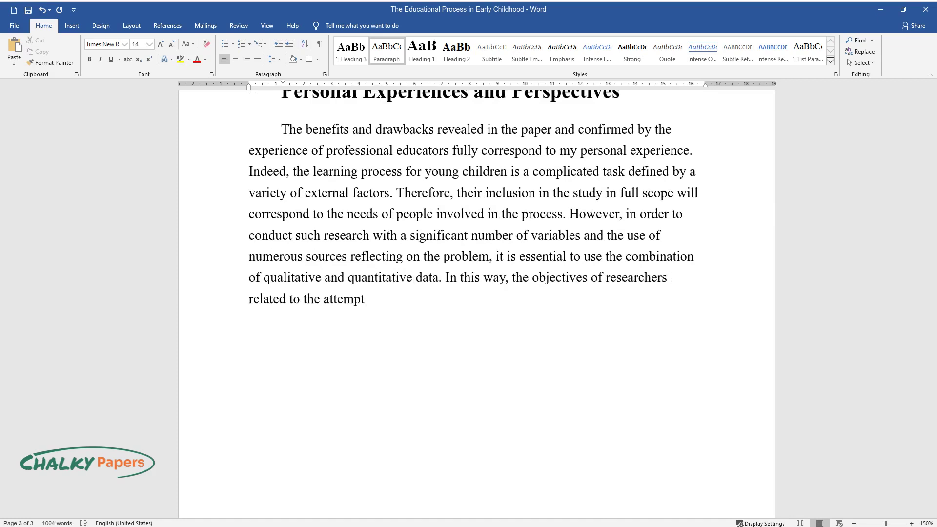
text(process of educati)
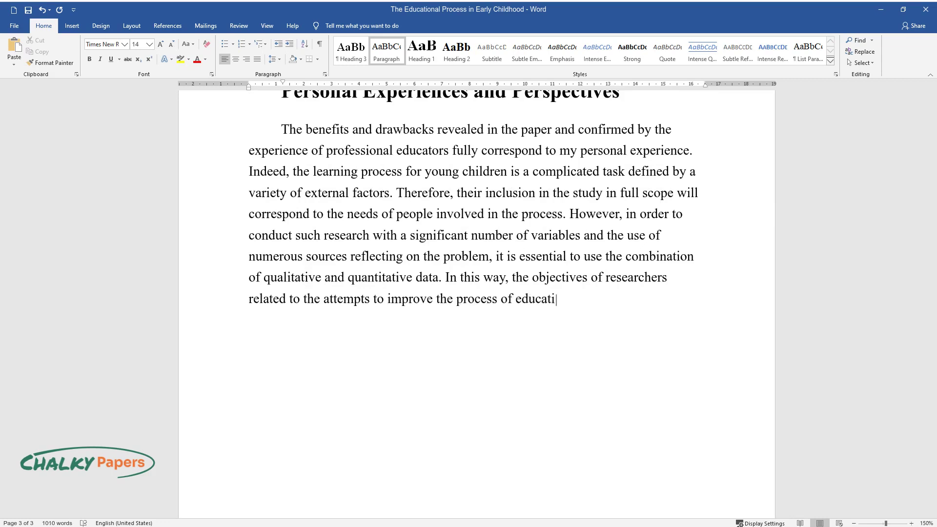
text(on for this category of students wil)
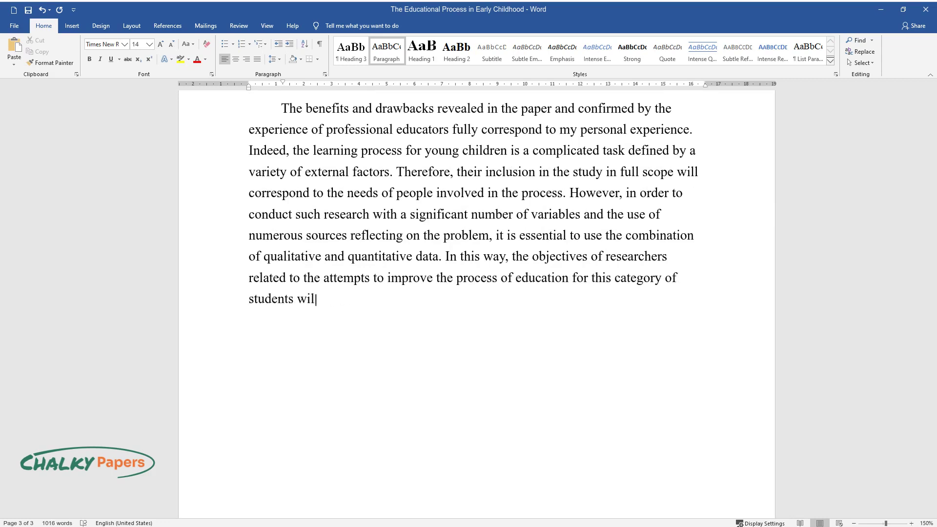
End the paragraph with "This outcome allows a conclusion on the correspondence of my views to the authors' perspective."
text(l be efficiently addressed. This ou)
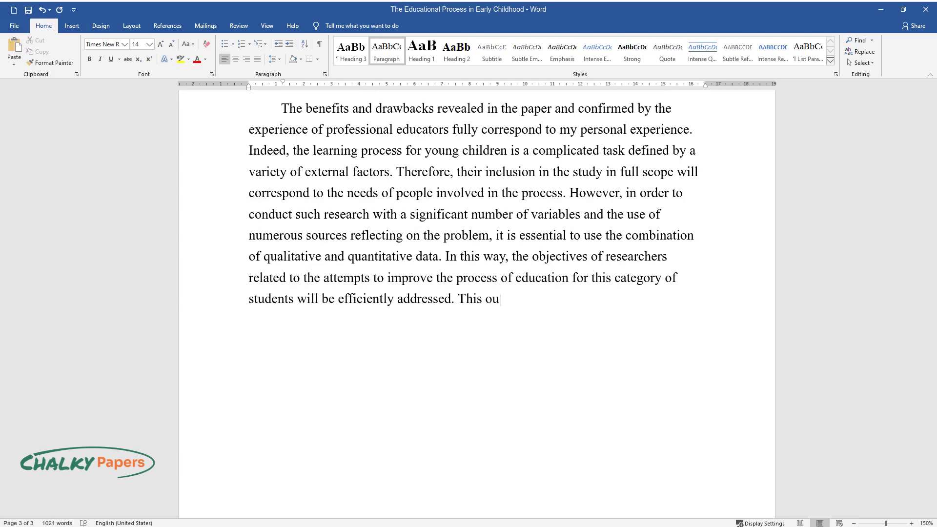
text(tcome allows a conclusion on the cor)
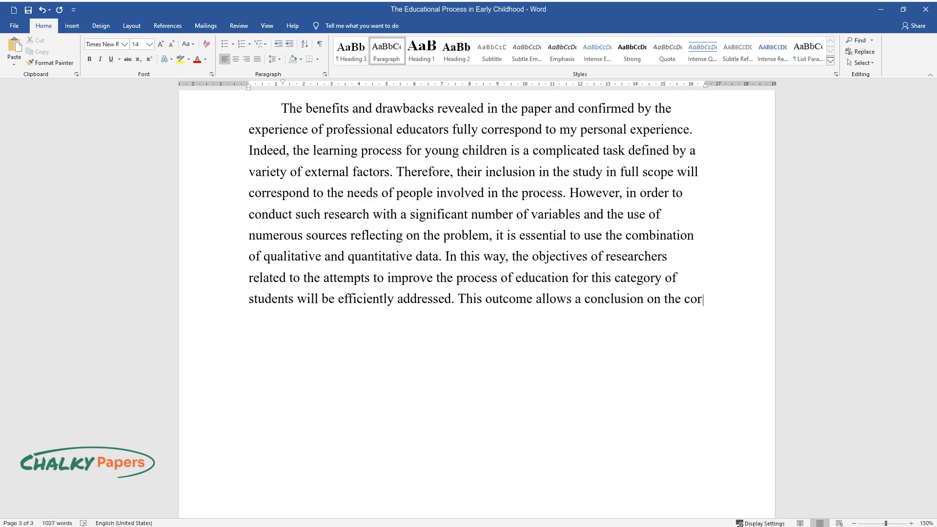
text(respondence of my views to the authors' perspective.)
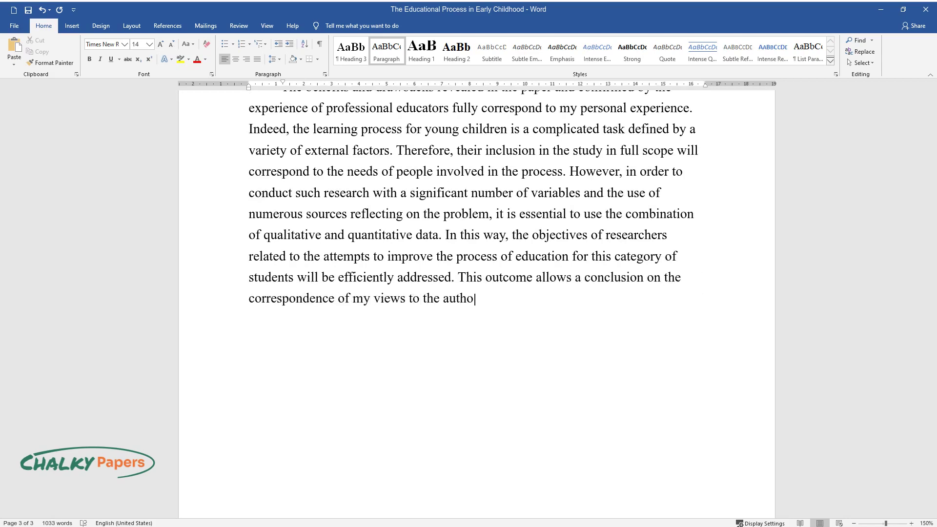
Add the Heading 2 section title "Conclusion" and start a new paragraph beneath it
key(ctrl+Return)
text(Conclusion)
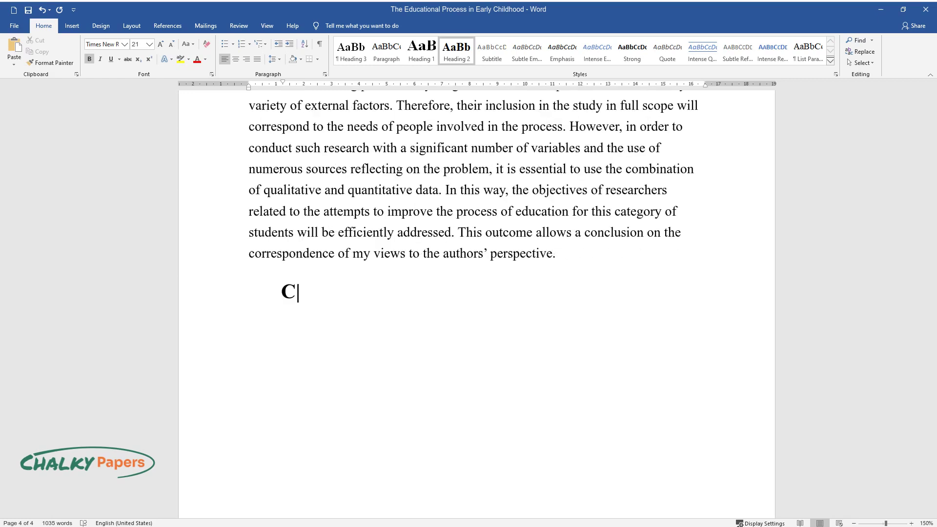
key(Return)
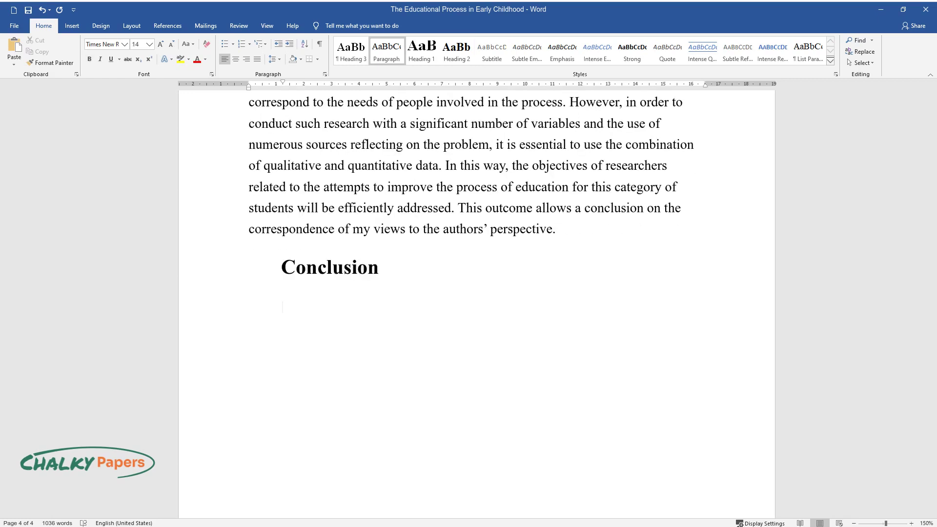
Open the conclusion with "To sum up, the development of the field of education in early childhood was accompanied by the"
text(To sum up, the development)
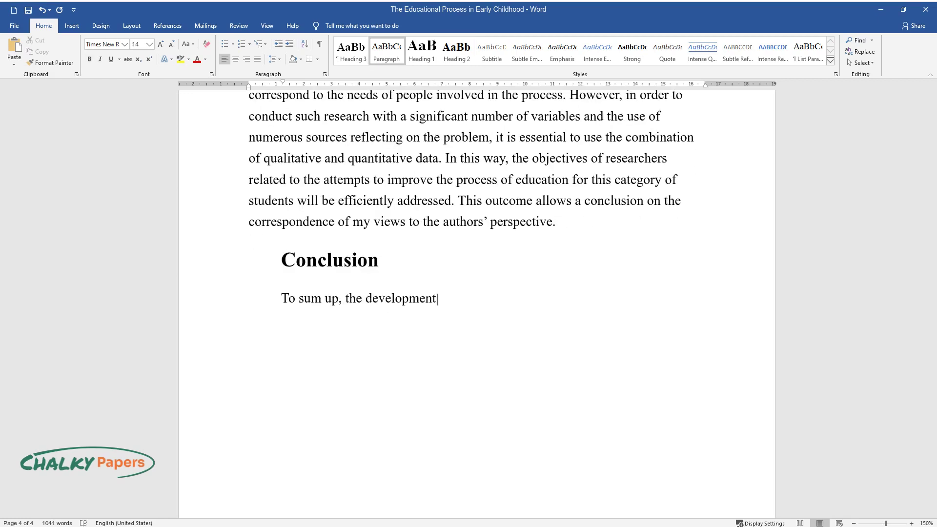
text( of the field of education in early)
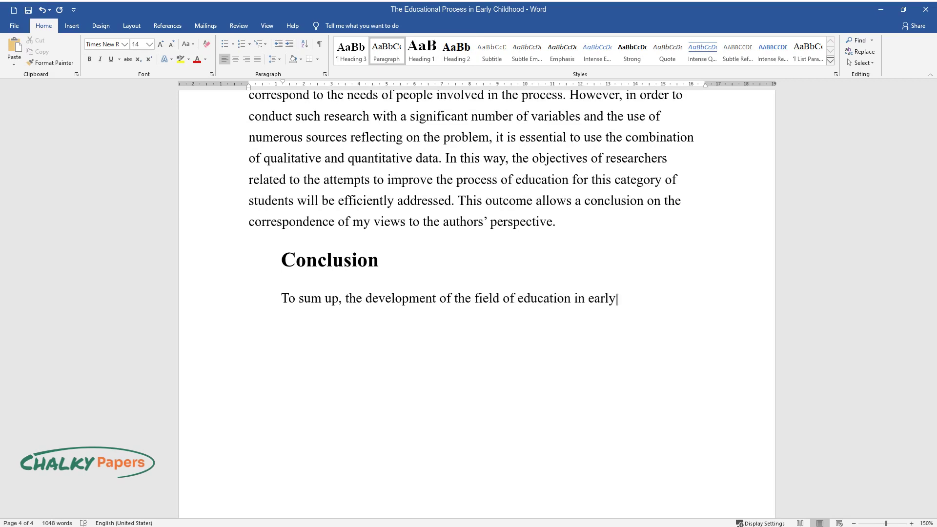
text( childhood was accompanied by the u)
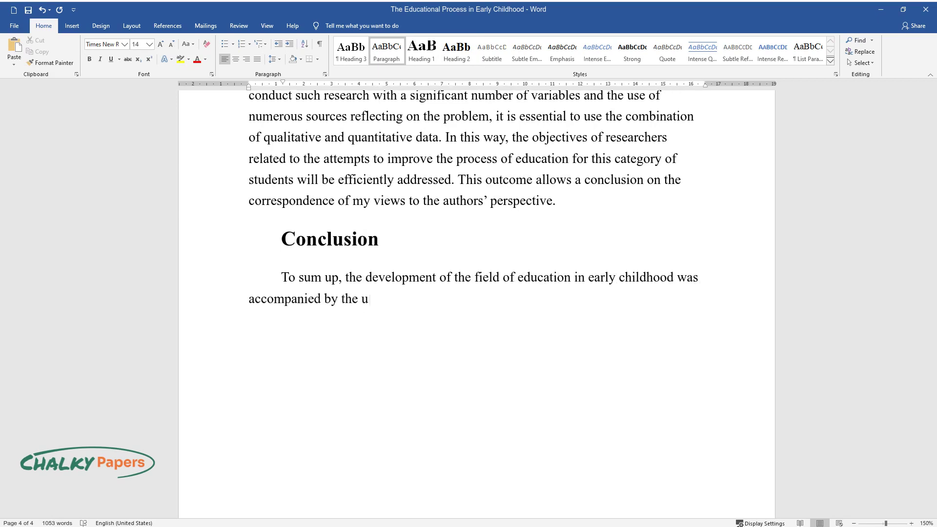
Complete the opening sentence with "use of various types of research depending on the shifts in perceptions of scholars."
text(se of various types of research depe)
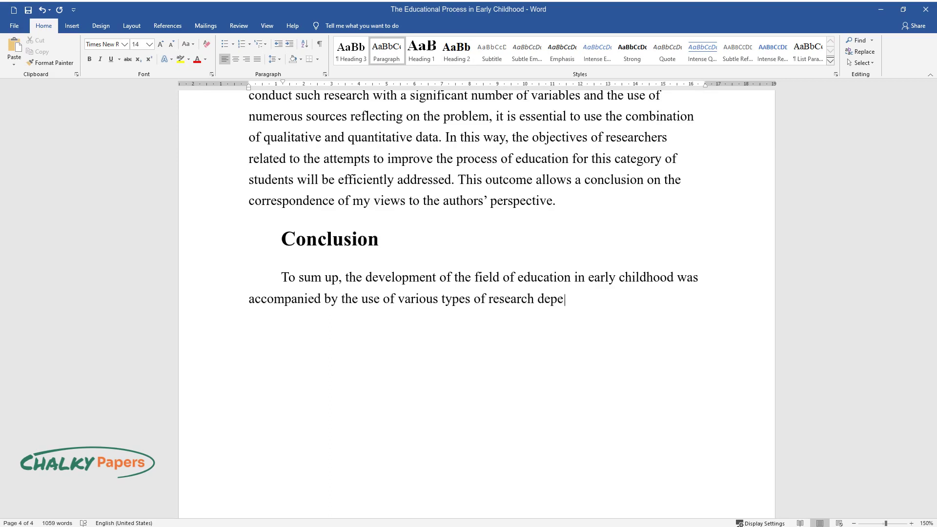
text(nding on the shifts in perceptions )
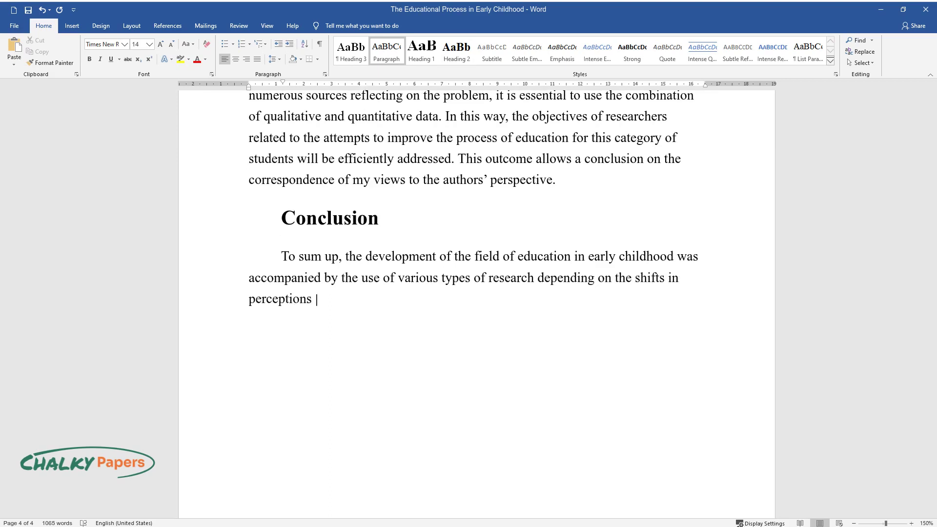
text(of scholars. In this case, the sele)
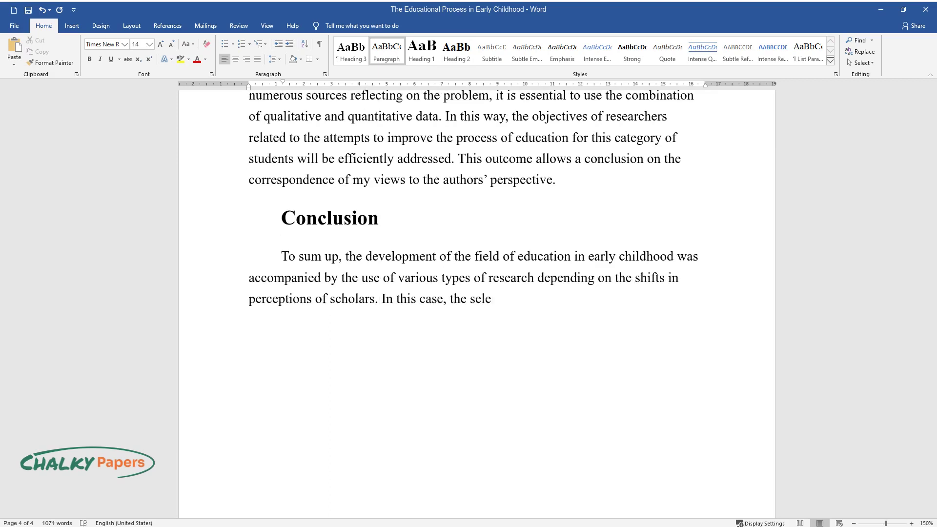
Write "In this case, the selection of methods and other tools should correlate with the type, whether it is a qualitative or quantitative study."
text(ction of methods and other tools sh)
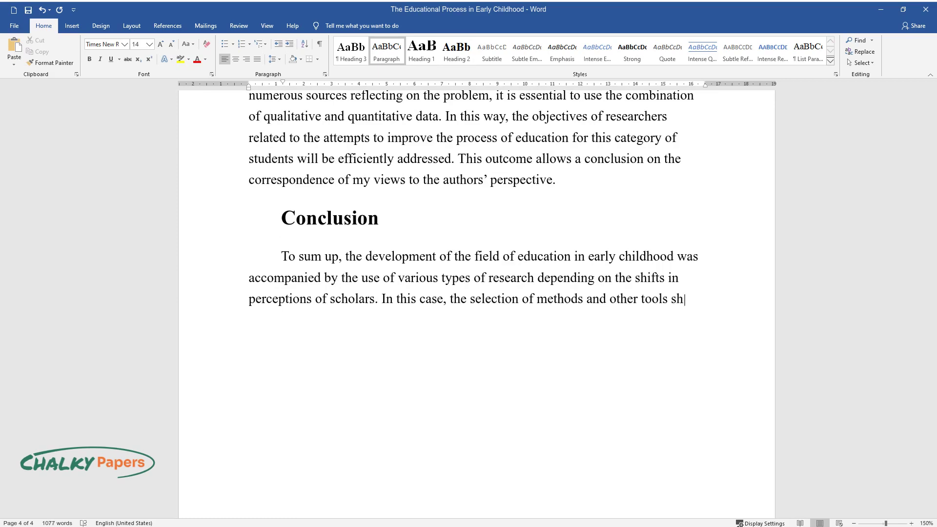
text(ould correlate with the type, wheth)
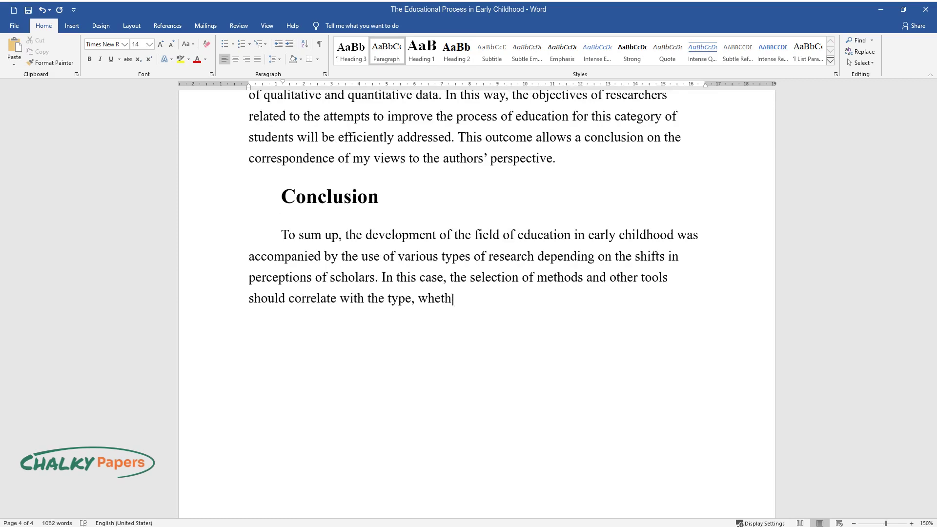
text(er it is a qualitative or quantitat)
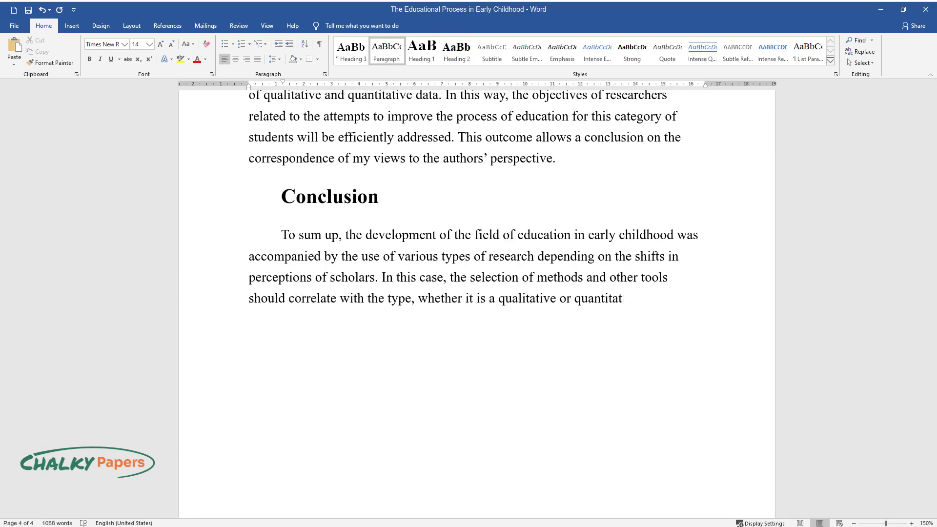
Write "Nevertheless, the preference for a single technique does not provide a strategy allowing to improve the situation for educators, children, and their parents."
text(ive study. Nevertheless, the prefer)
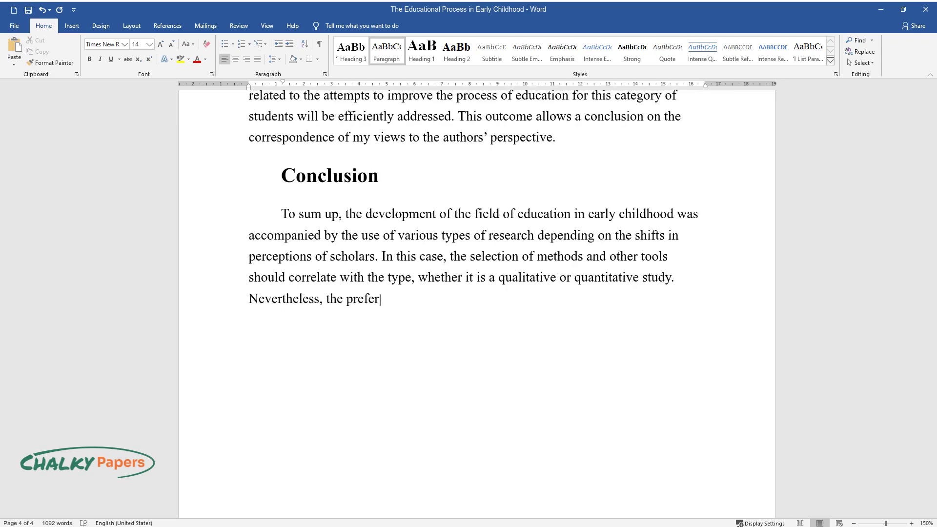
text(ence for a single technique does no)
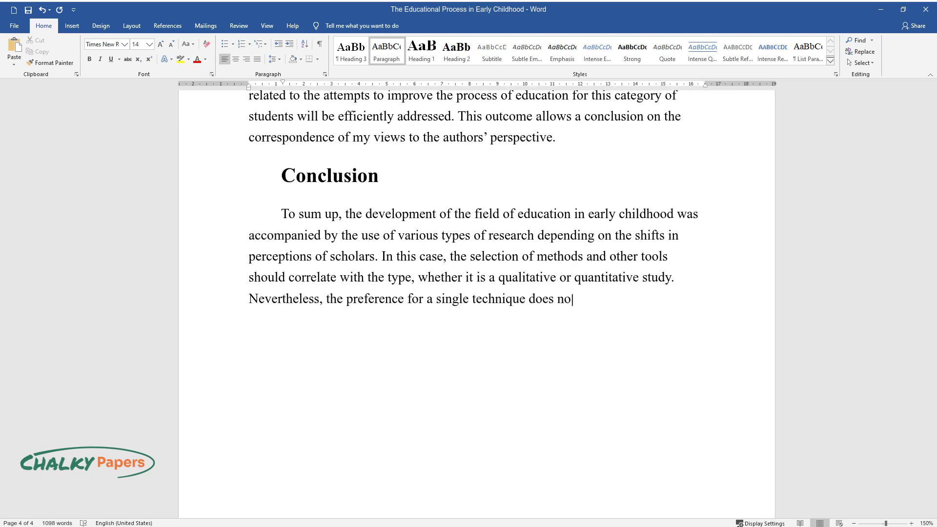
text(t provide a strategy allow)
text(ing to im)
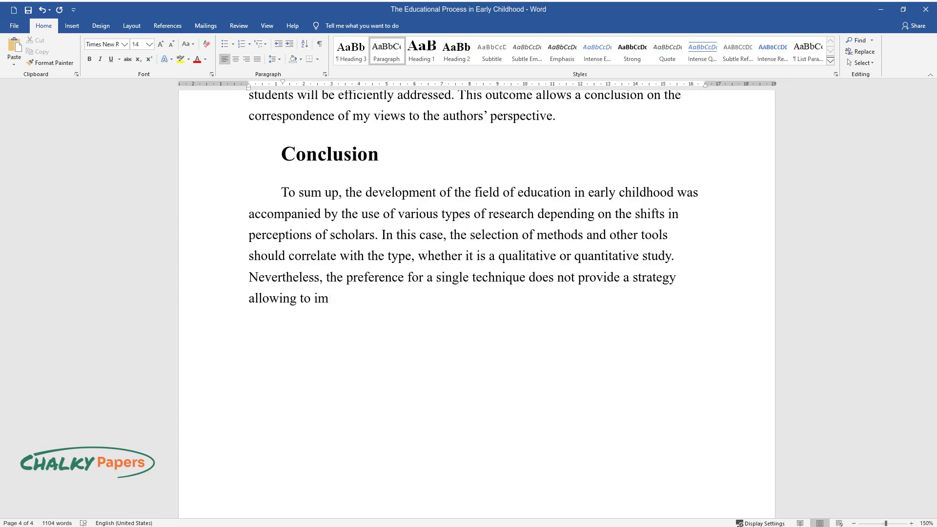
text(prove the situation for educators, )
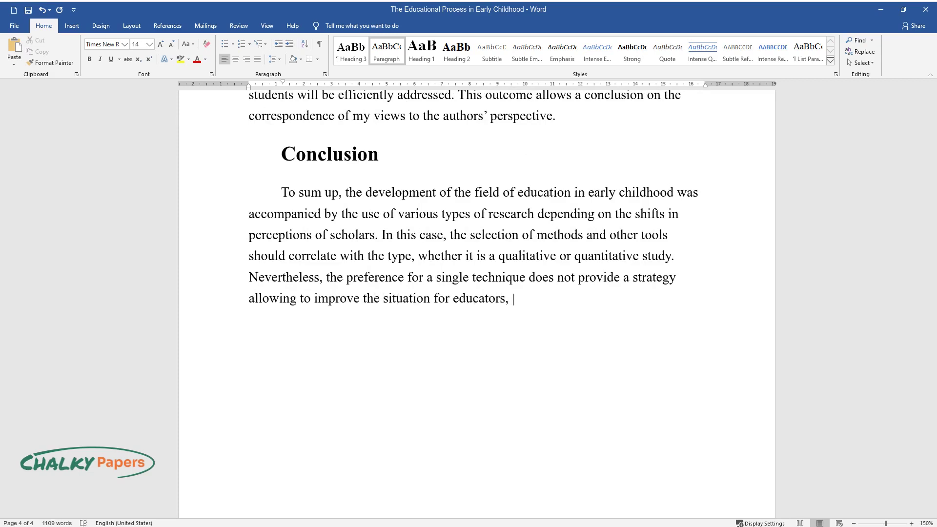
Begin the final sentence with "Therefore, it is vital not only to consider the impact of societal and cultural"
text(children, and their parents. Therefore, it is vital n)
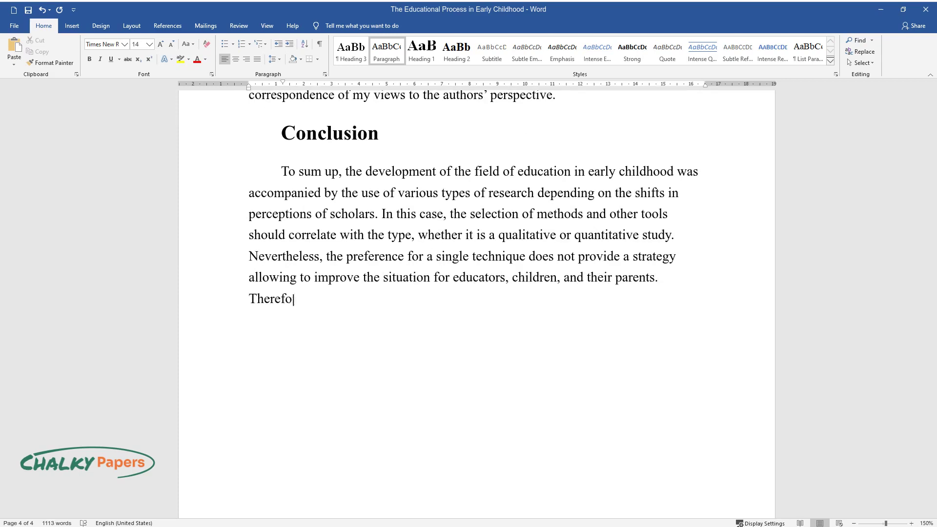
text(ot only to conside)
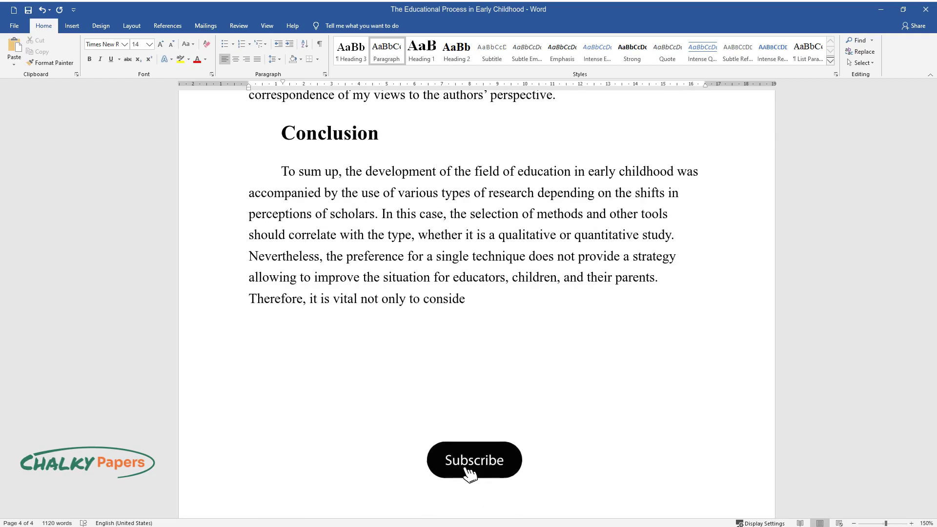
text(r the impact of societal and cultur)
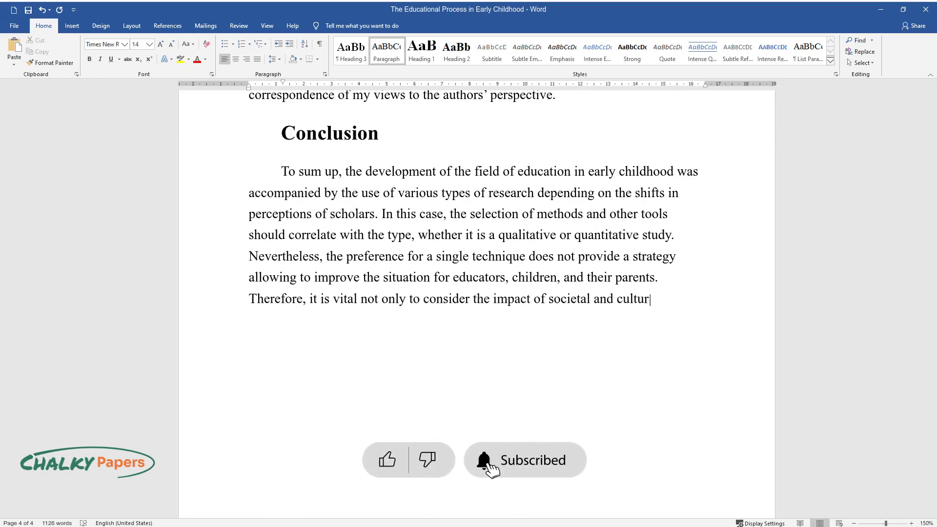
Finish the conclusion with "factors on learning but also to test a general rule in the context of a single group."
text(al factors on learning but also to )
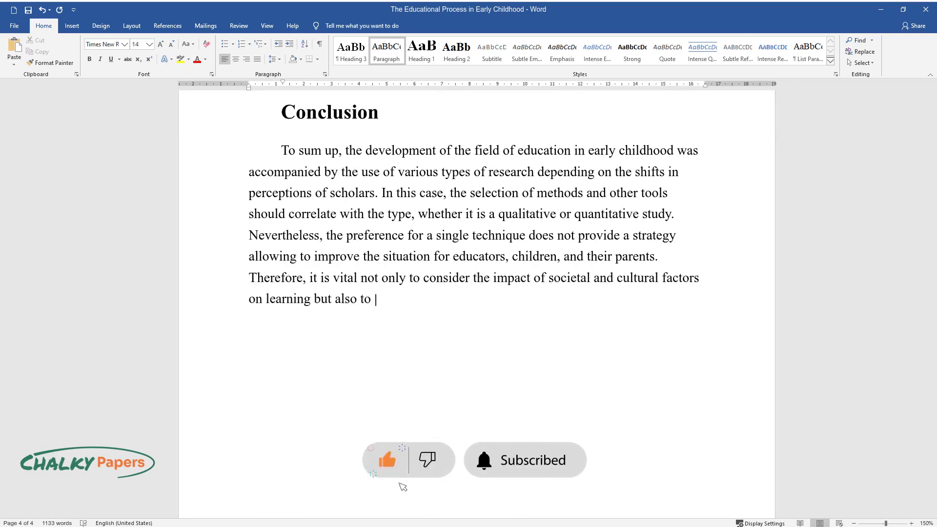
text(test a general rule in the context)
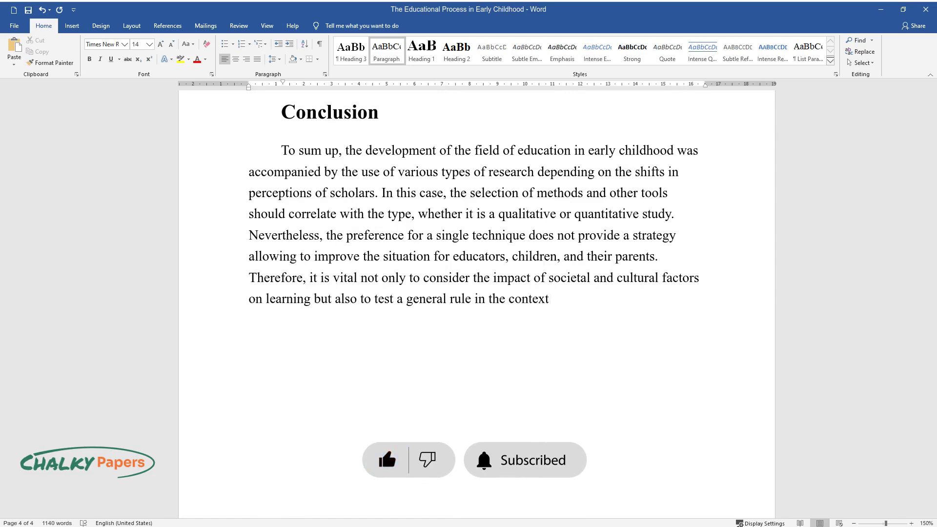
text( of a single group.)
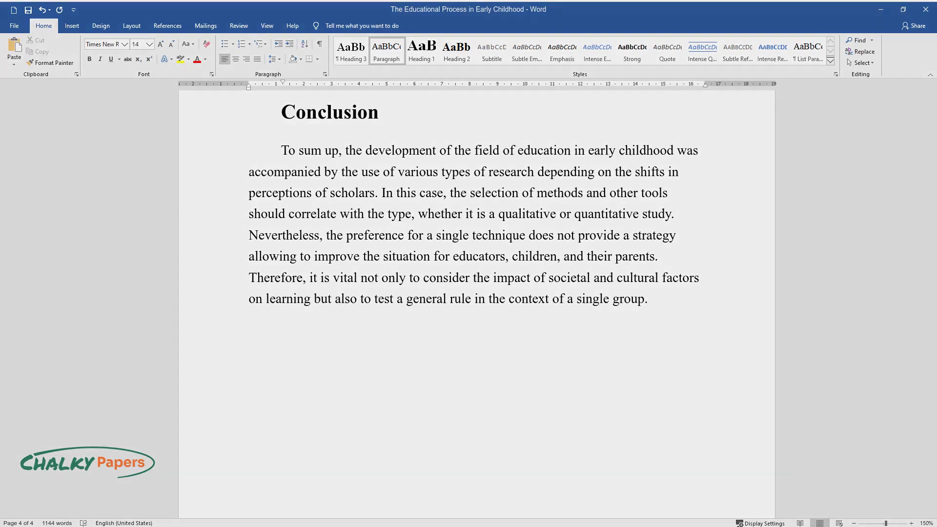